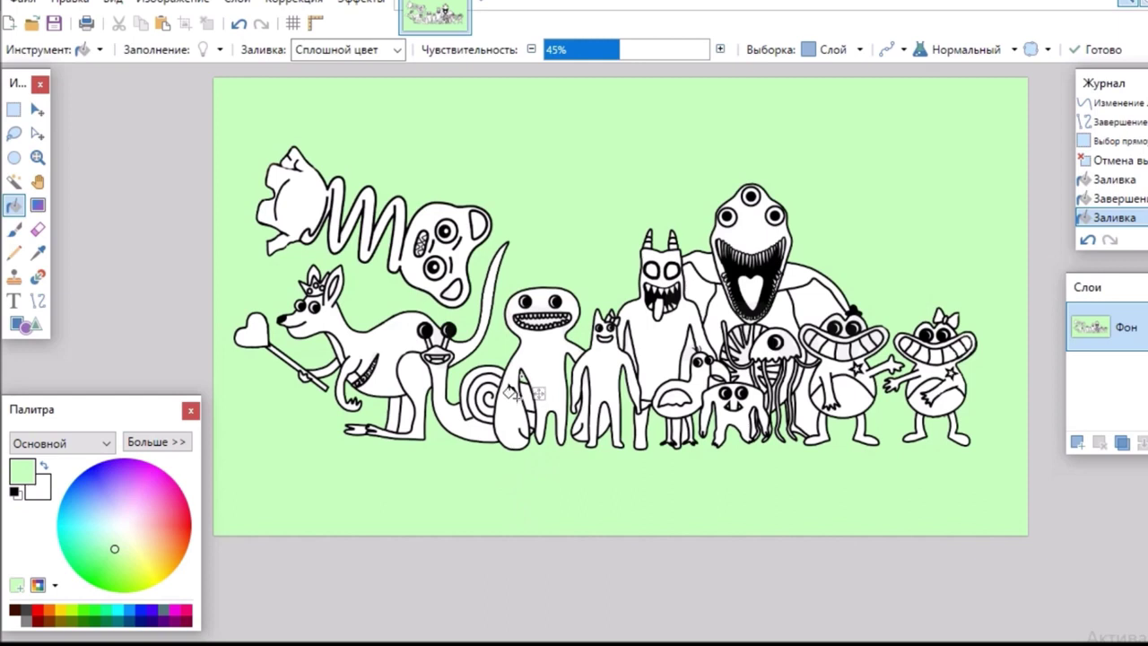
- Fill the remaining enclosed background gaps between the characters and the bird's legs with light green
click(694, 283)
click(827, 316)
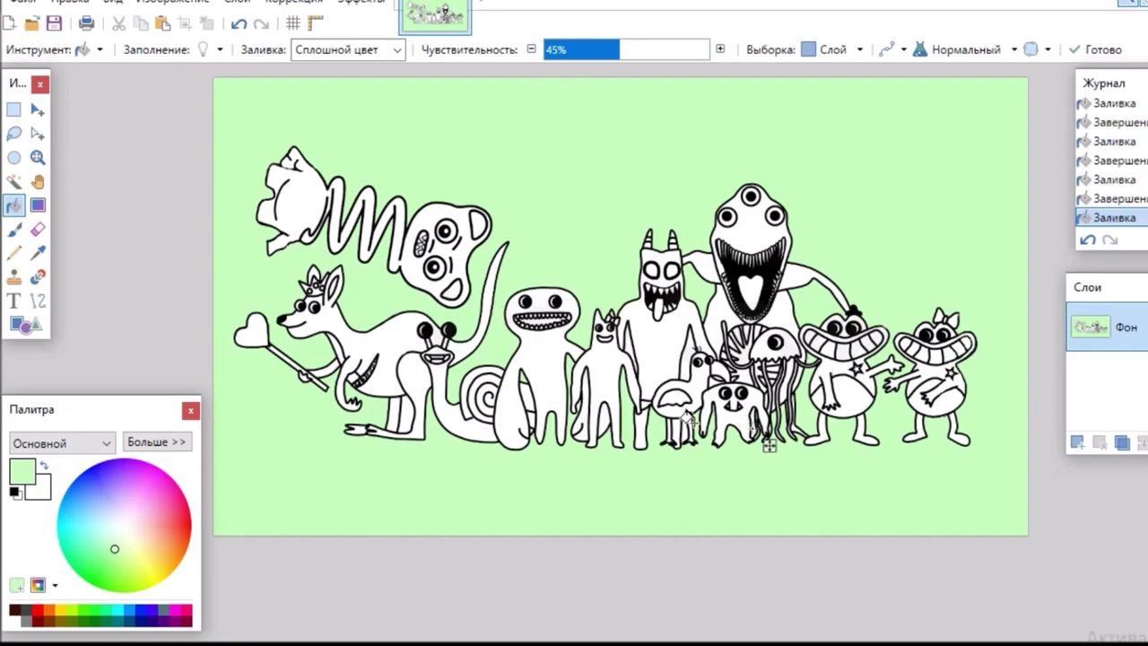
click(683, 437)
- Select the white interior of the heart on the kangaroo's staff with the Magic Wand
scroll(700, 450, up, 3)
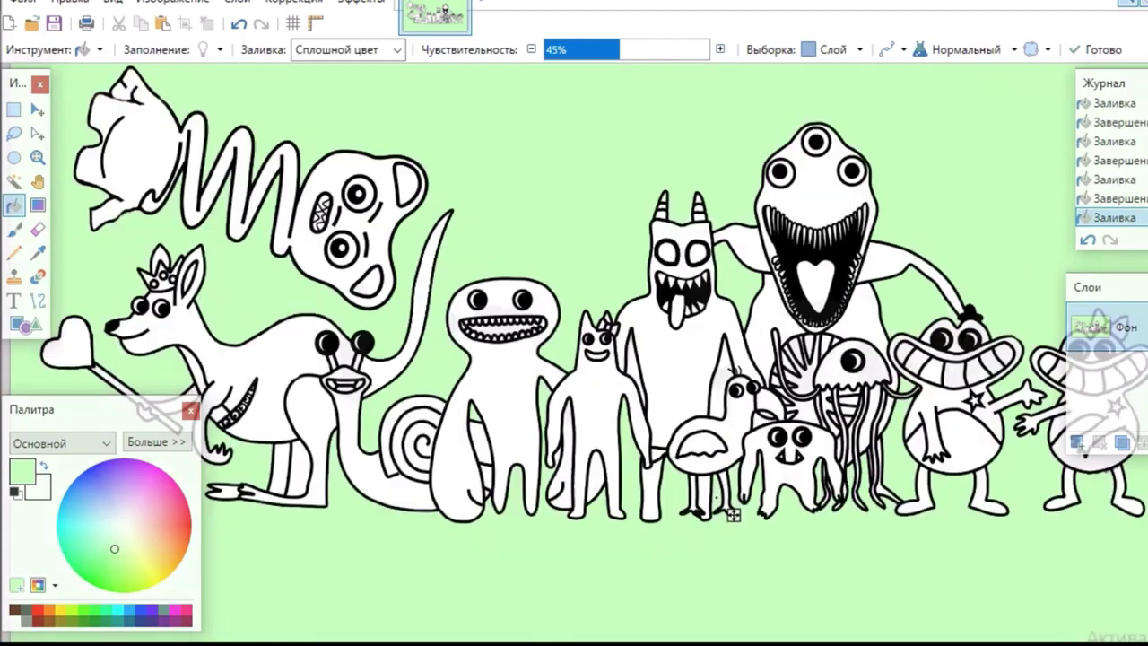
scroll(713, 363, up, 1)
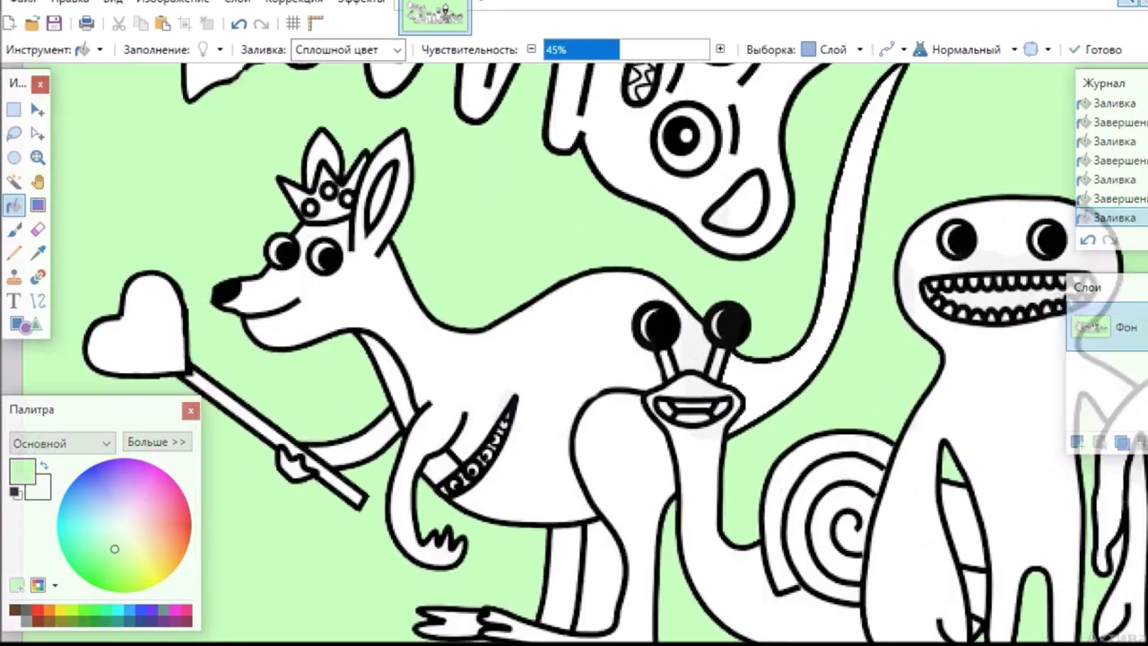
scroll(300, 460, left, 4)
click(36, 184)
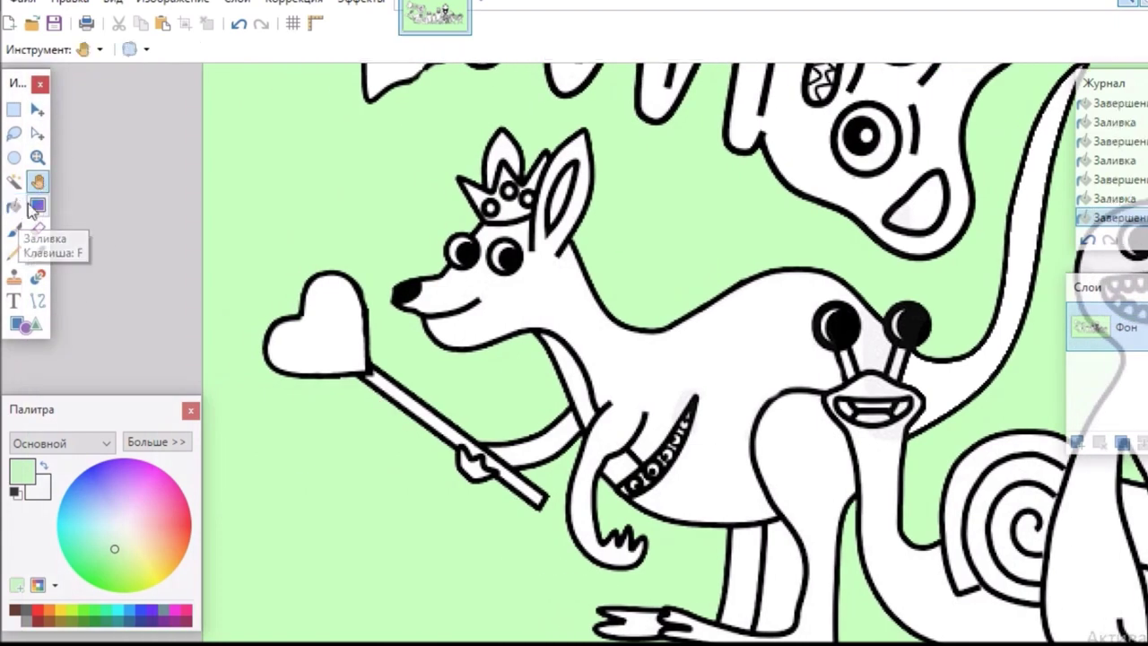
click(13, 182)
click(325, 334)
- Apply a linear gradient from pink at the heart's lower tip to yellow at its upper lobes, and deselect it
click(39, 206)
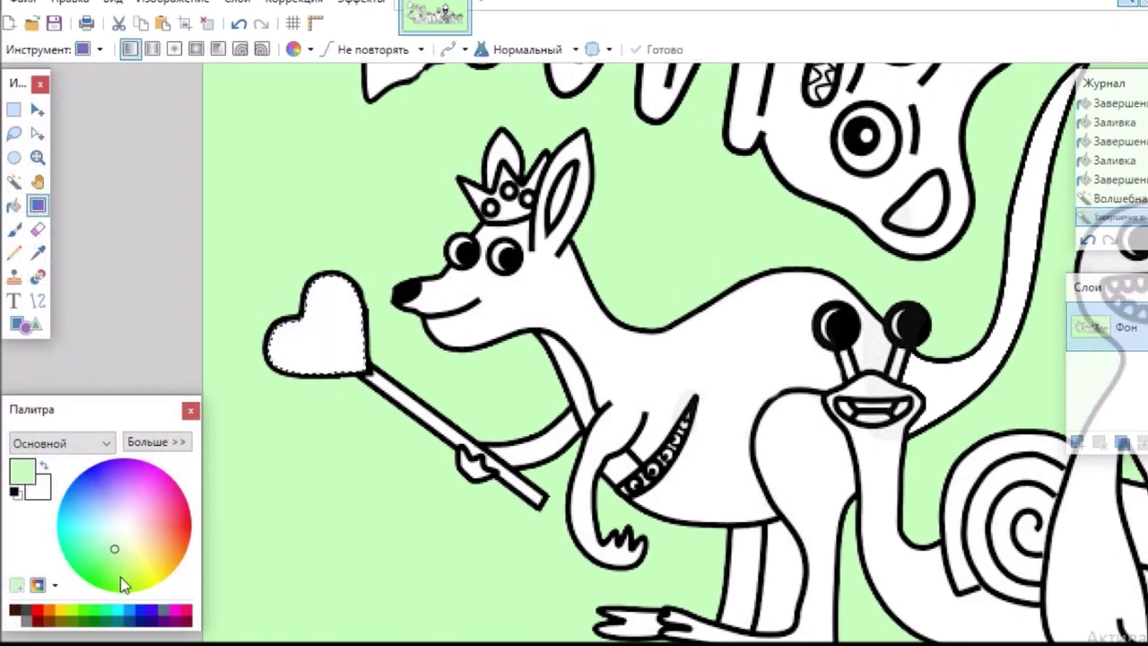
click(165, 501)
click(152, 565)
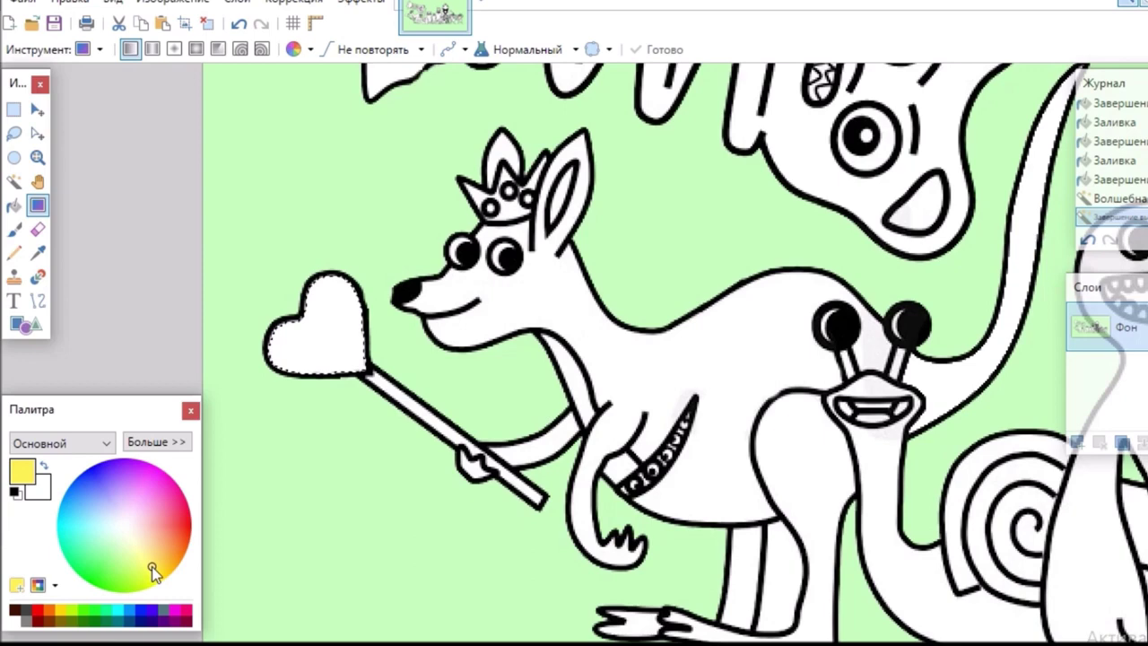
click(43, 466)
click(169, 499)
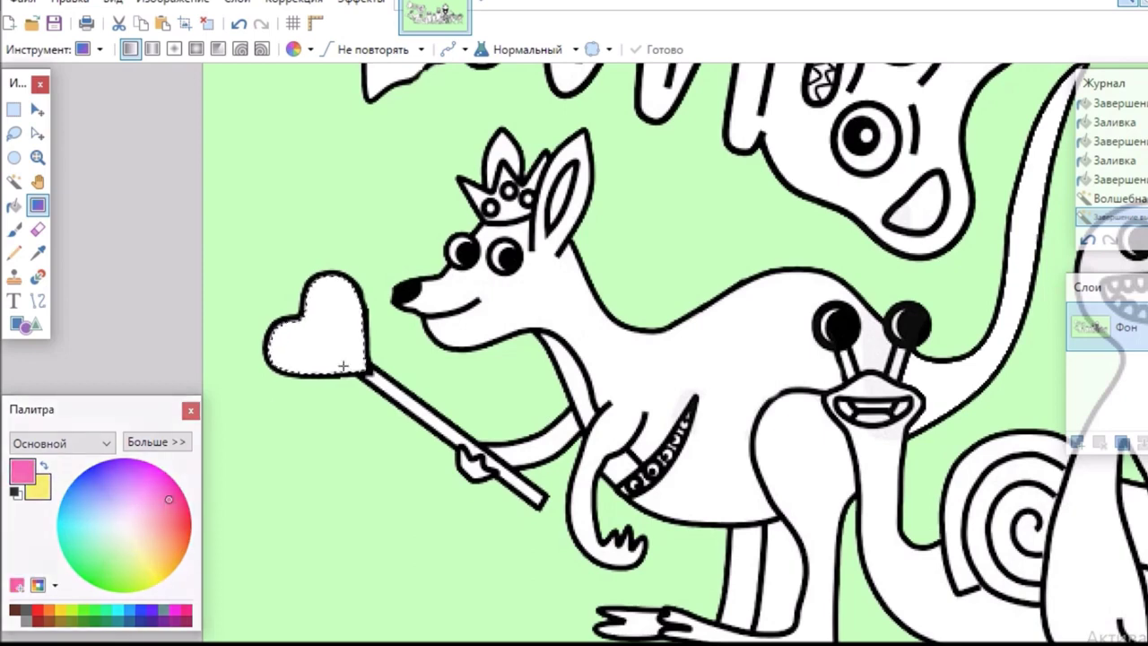
drag(345, 368, 304, 339)
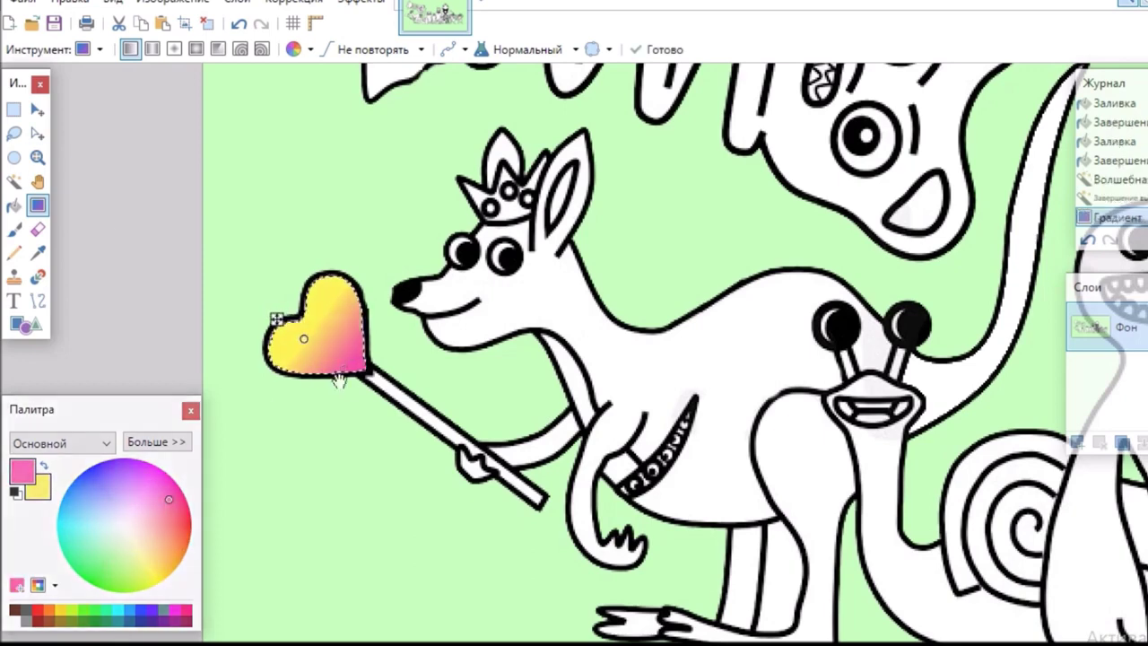
mouse_move(350, 370)
mouse_down()
mouse_move(333, 346)
mouse_move(339, 364)
mouse_up()
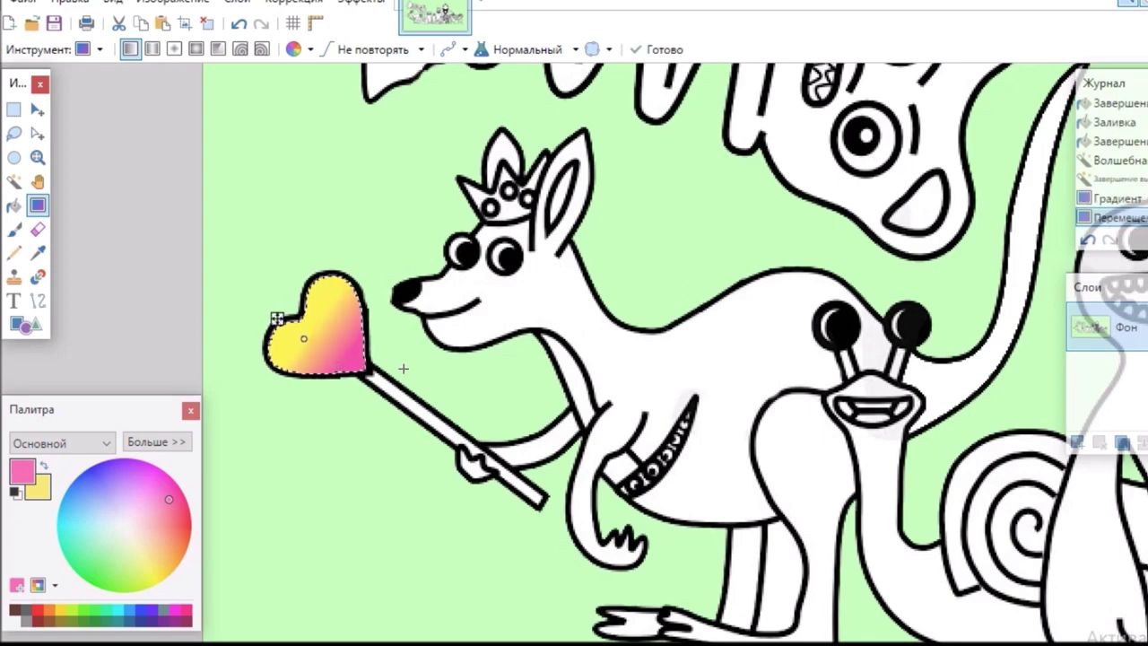
click(14, 205)
click(36, 132)
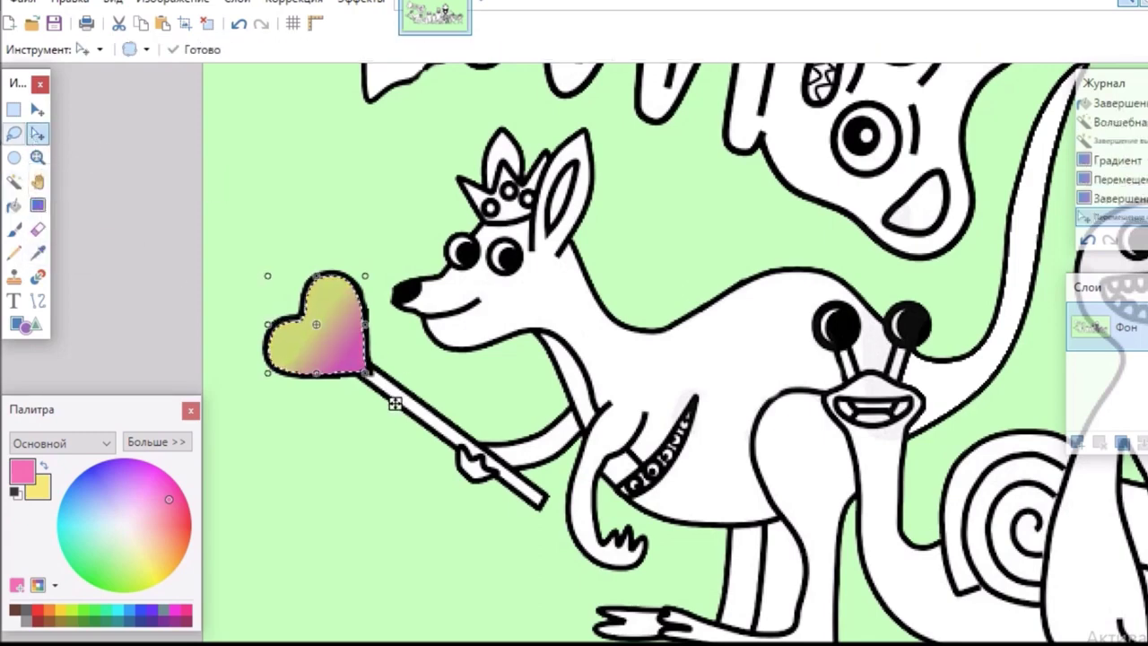
click(13, 133)
key(ctrl+d)
- Fill both sections of the kangaroo's staff with orange
click(14, 205)
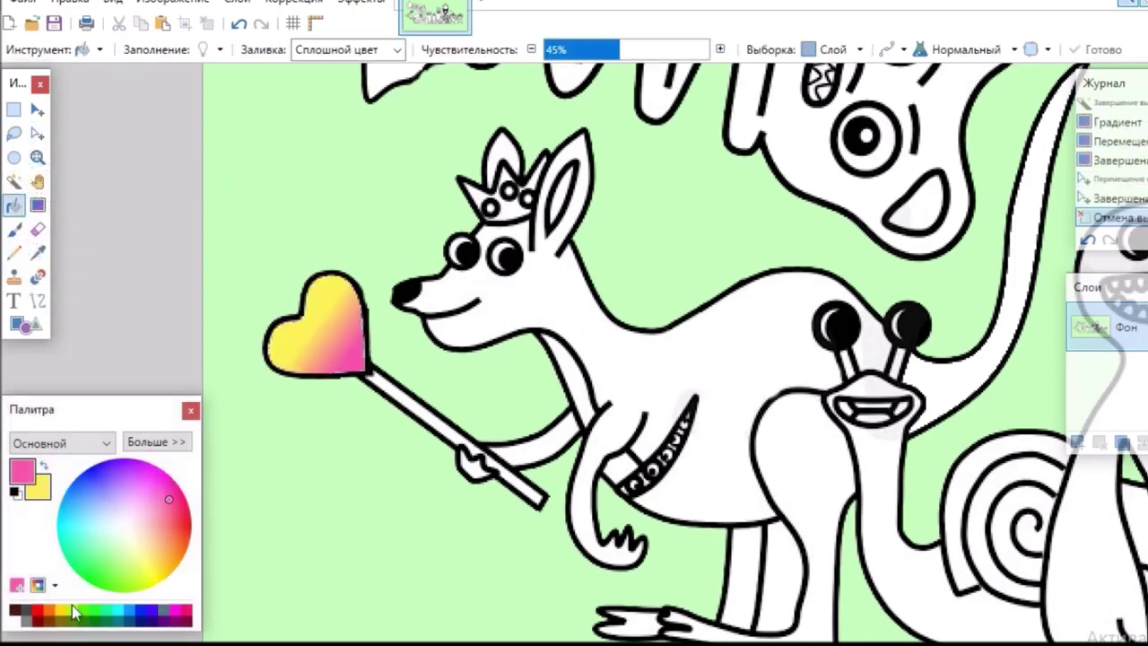
click(457, 416)
click(511, 479)
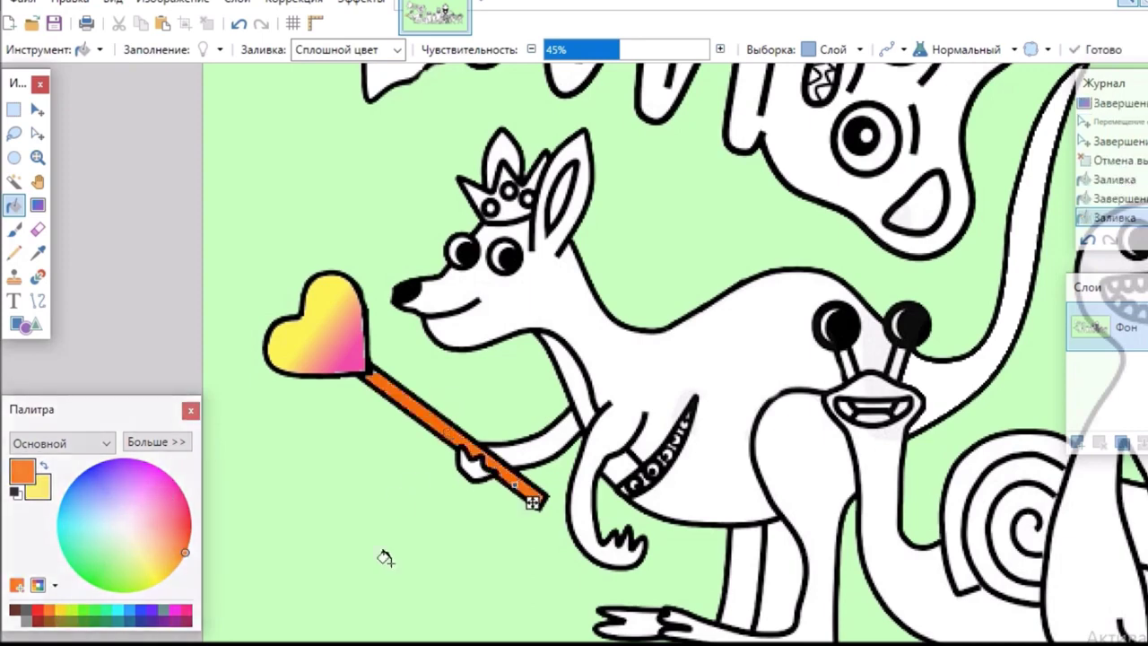
- Fill the kangaroo's crown, including its separate tip beside the ear, with pale yellow
click(150, 556)
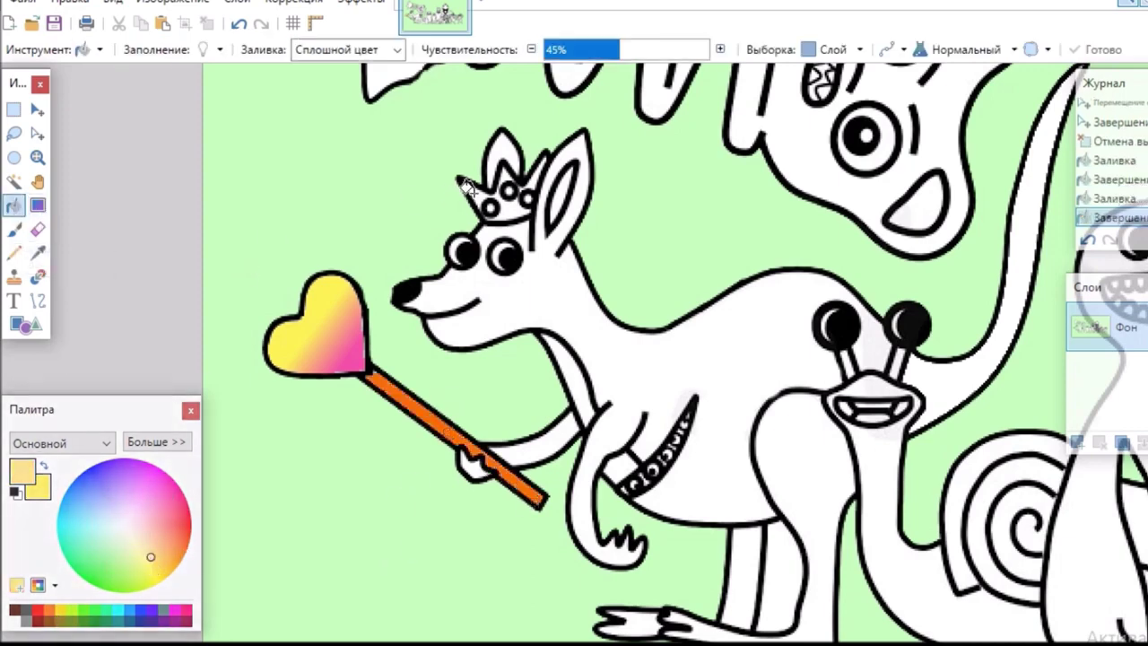
click(491, 207)
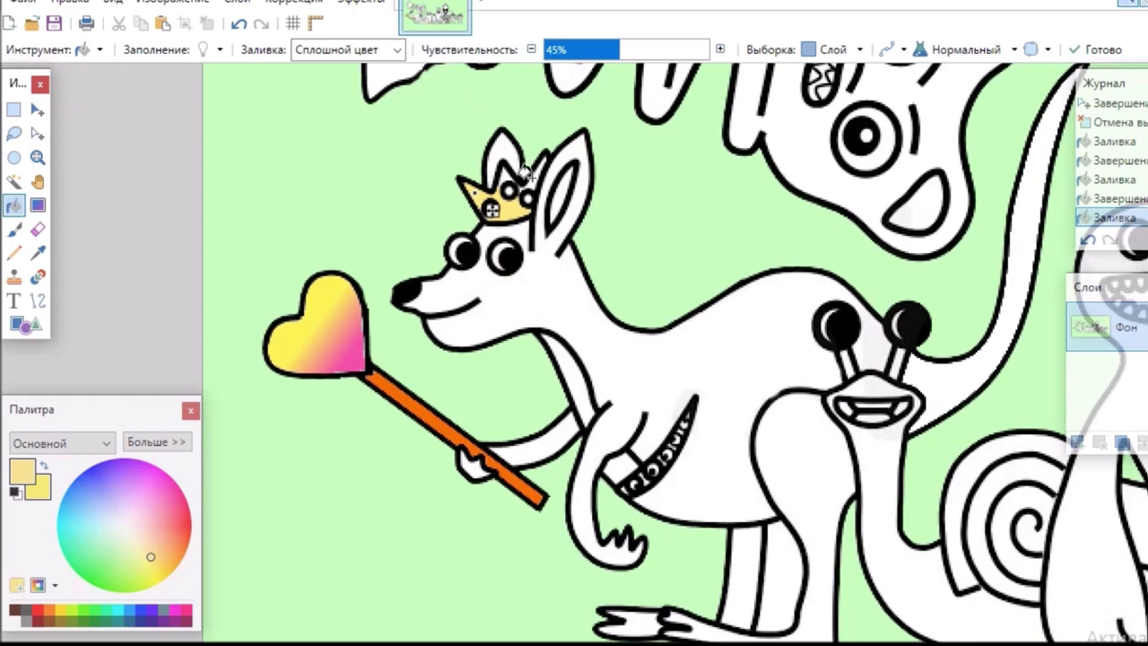
click(529, 175)
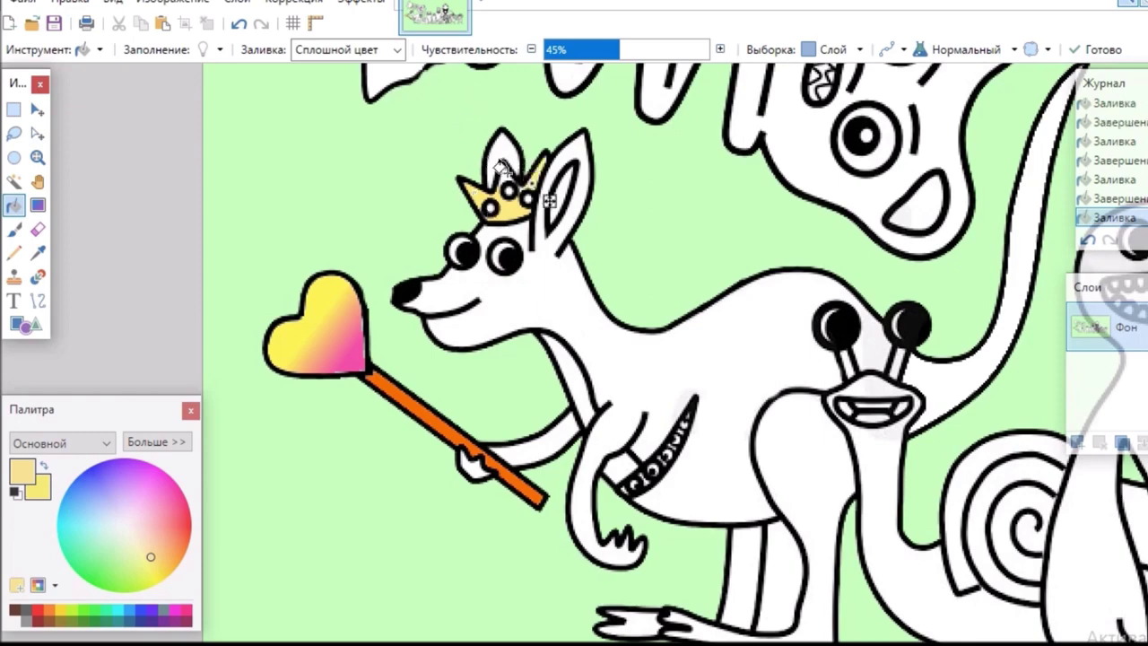
- Fill the three round gems on the crown with light red
click(176, 524)
click(489, 206)
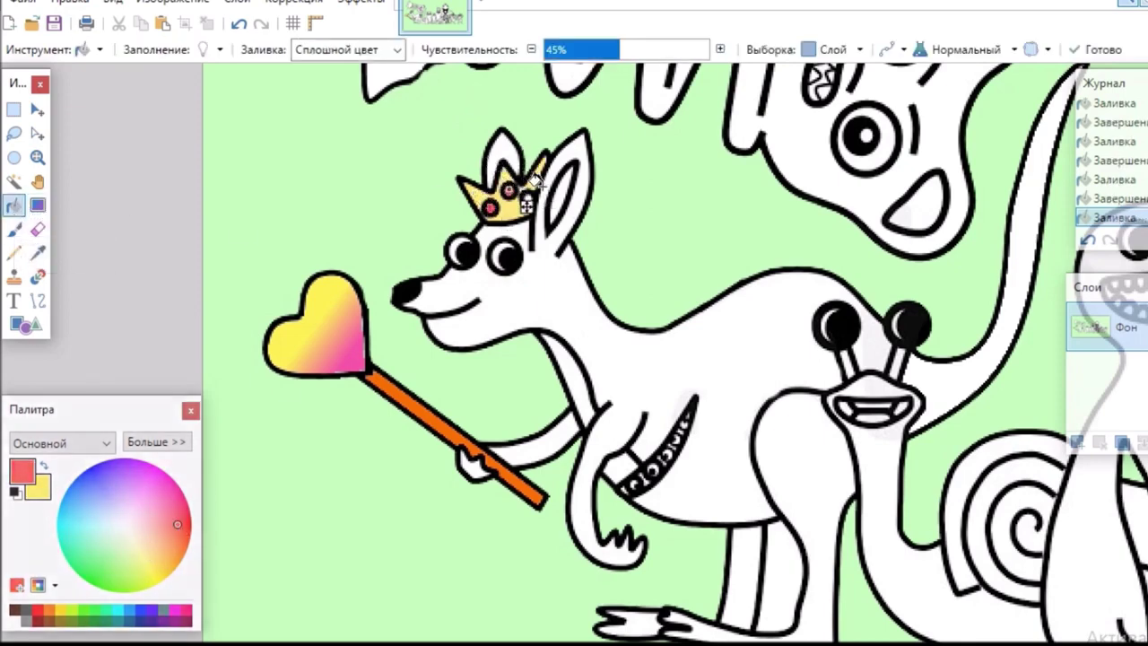
scroll(527, 204, up, 1)
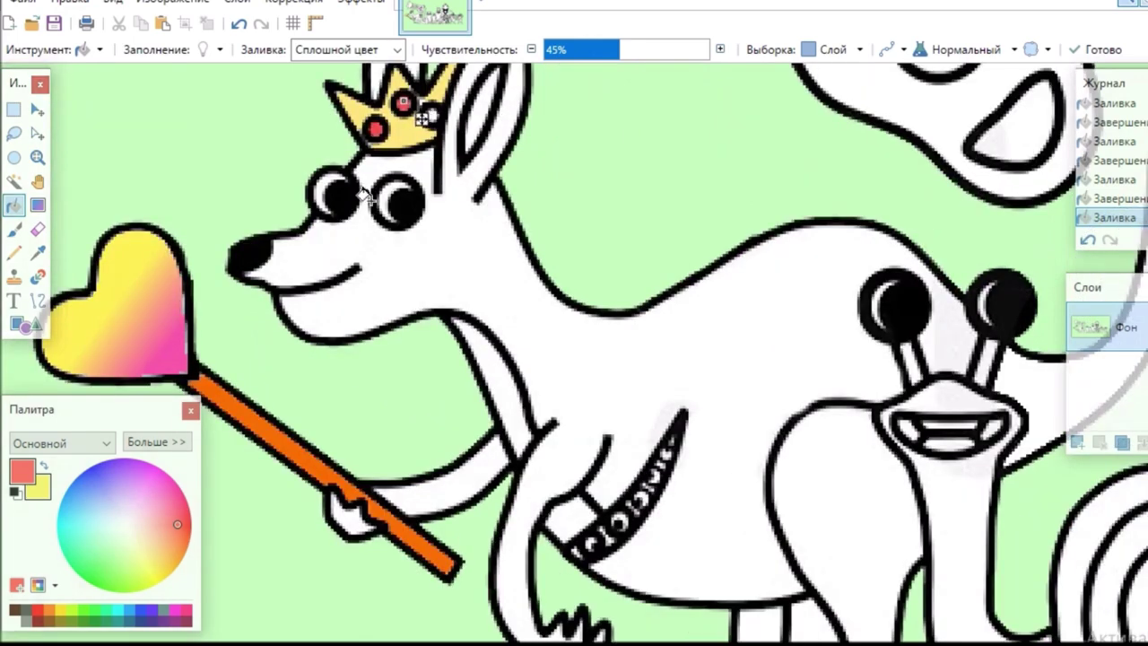
drag(421, 126, 422, 121)
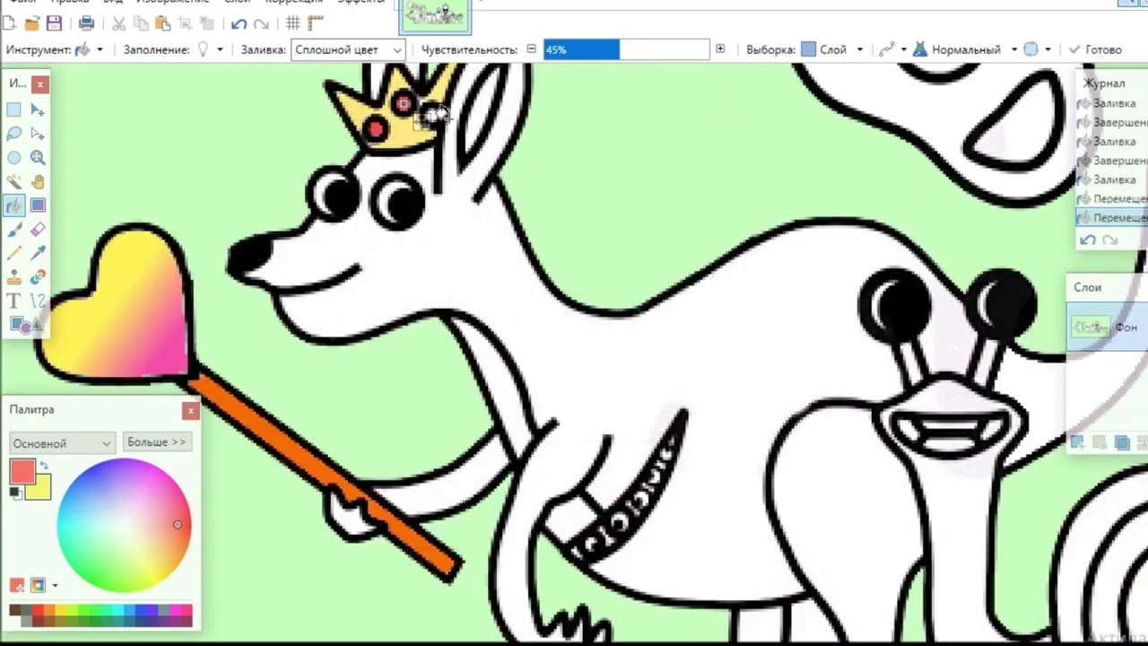
click(36, 204)
click(14, 206)
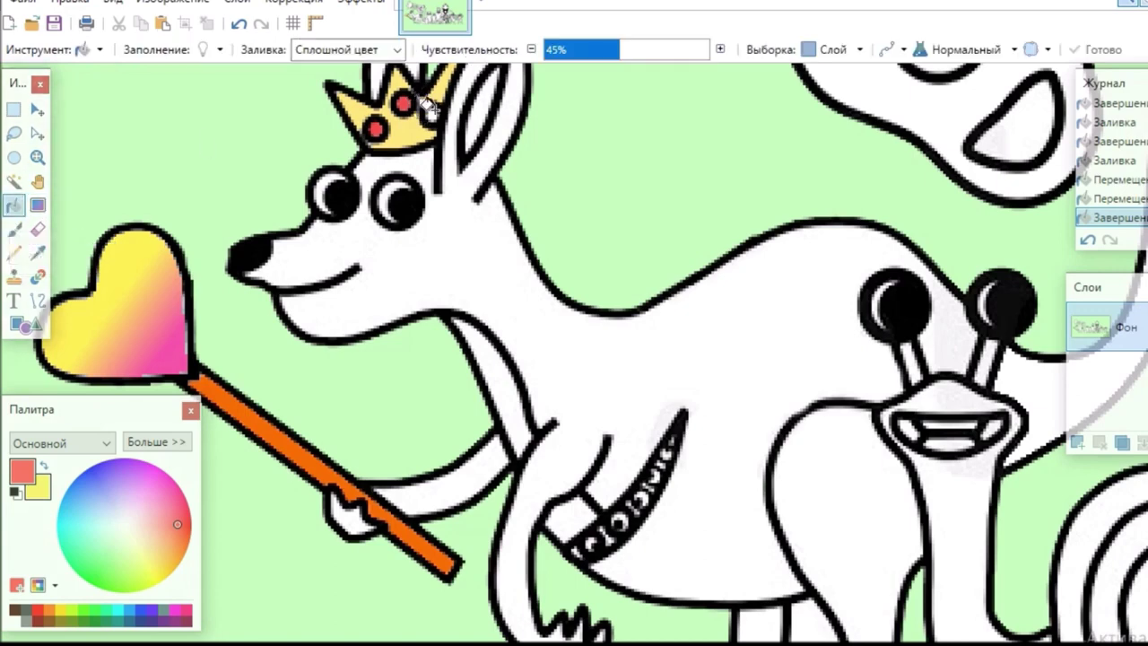
click(430, 112)
- Fill both inner corners of the snail's mouth with the same light red
scroll(574, 352, right, 1)
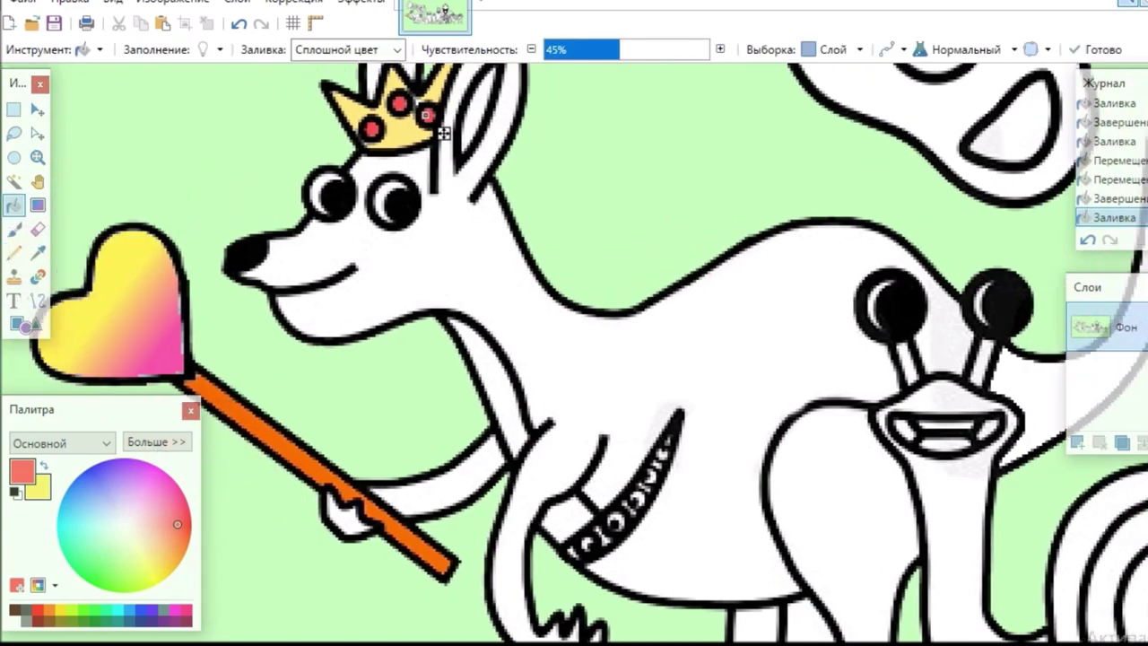
click(901, 428)
click(986, 425)
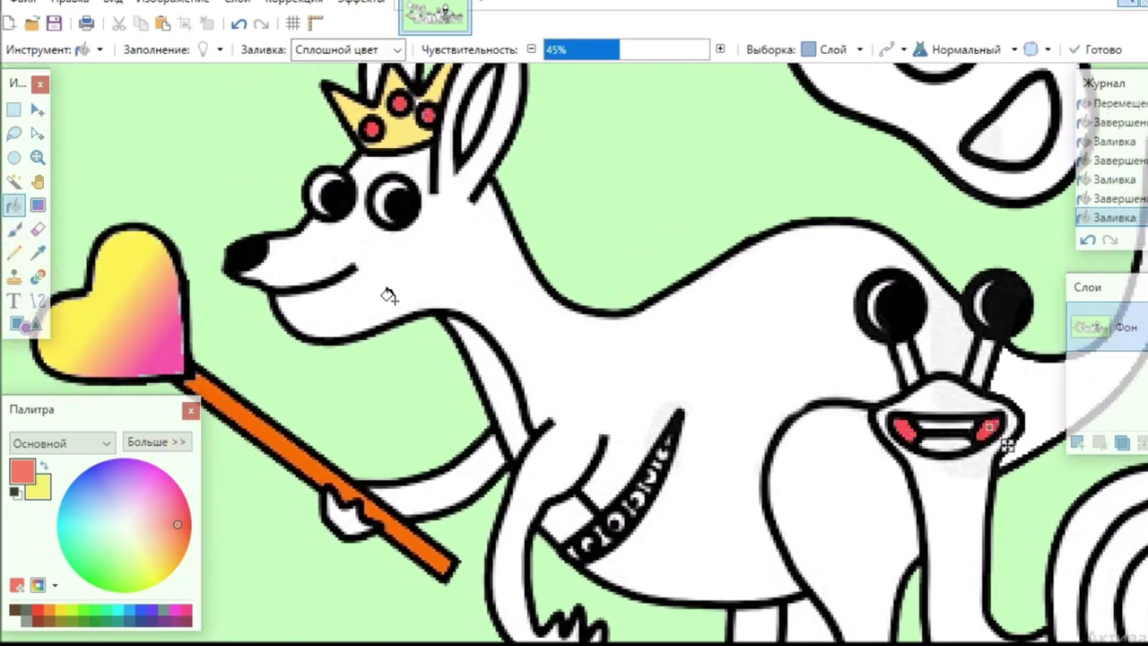
- Fill the kangaroo's head, ears, body and the arm reaching for the staff with blue
click(100, 486)
click(320, 271)
click(454, 489)
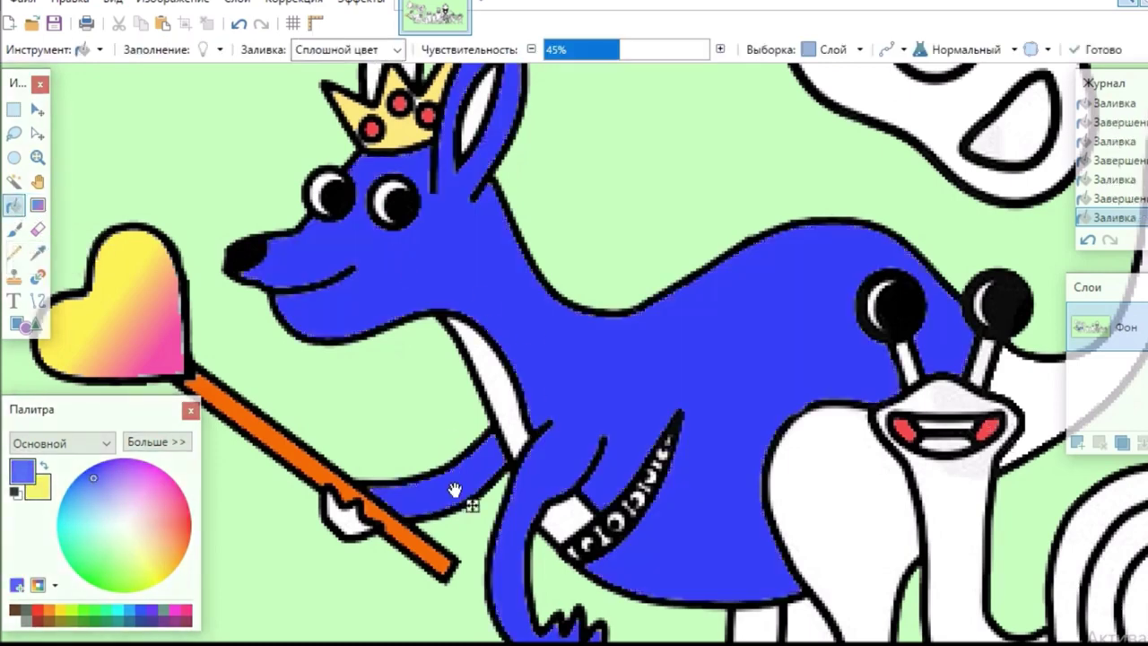
scroll(456, 111, down, 5)
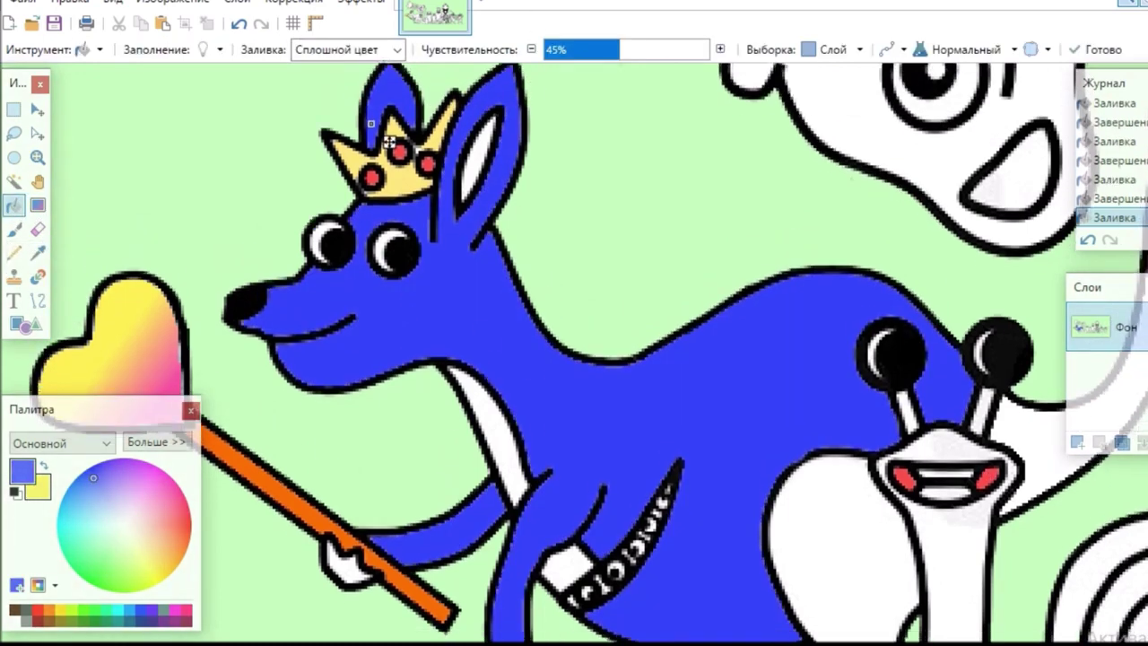
- Fill the kangaroo's hind legs, feet, tail and the hand holding the staff with the same blue
scroll(884, 398, up, 1)
click(884, 397)
click(763, 497)
click(609, 610)
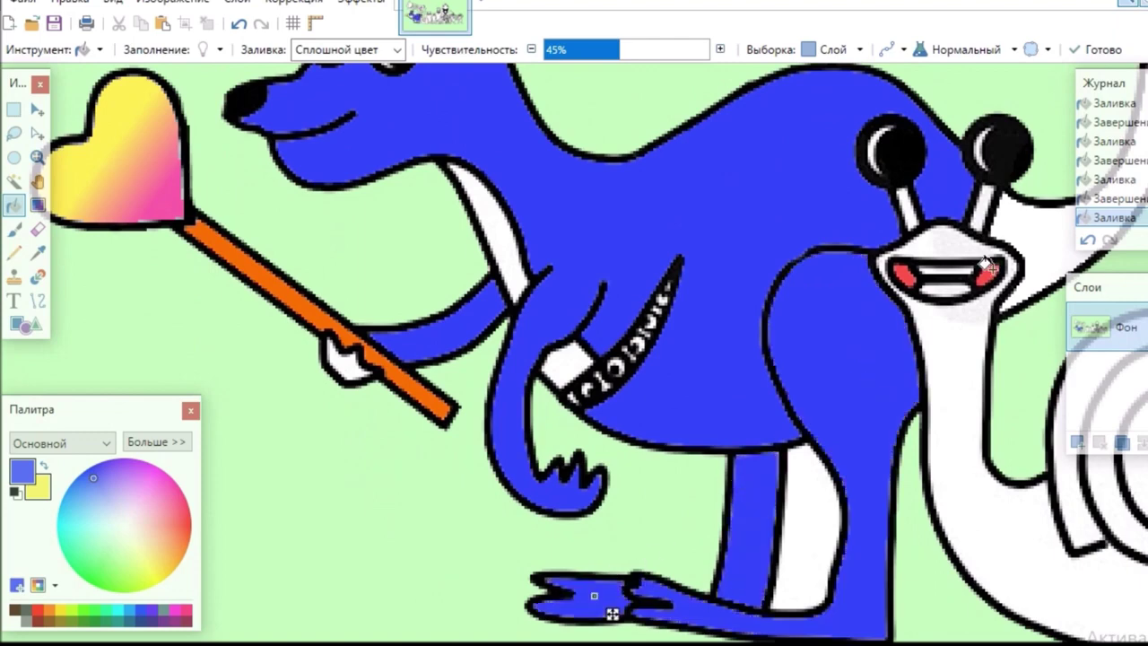
click(1041, 239)
click(348, 366)
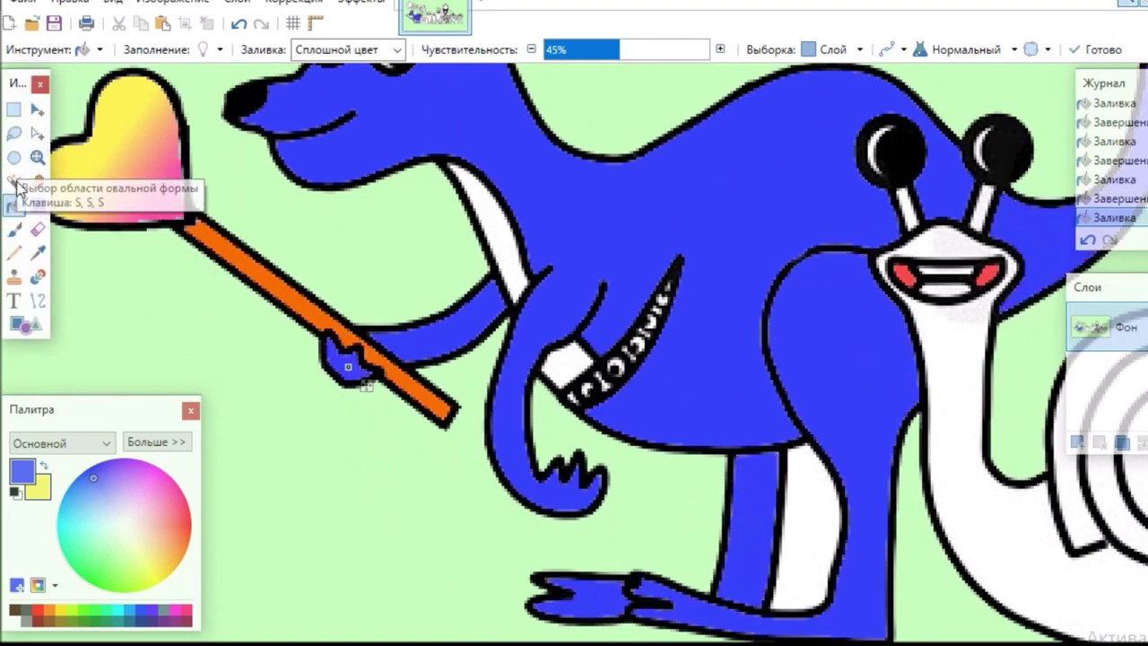
- Fill the kangaroo's neck strip and the patch beside its toothed pouch with light periwinkle blue
click(101, 493)
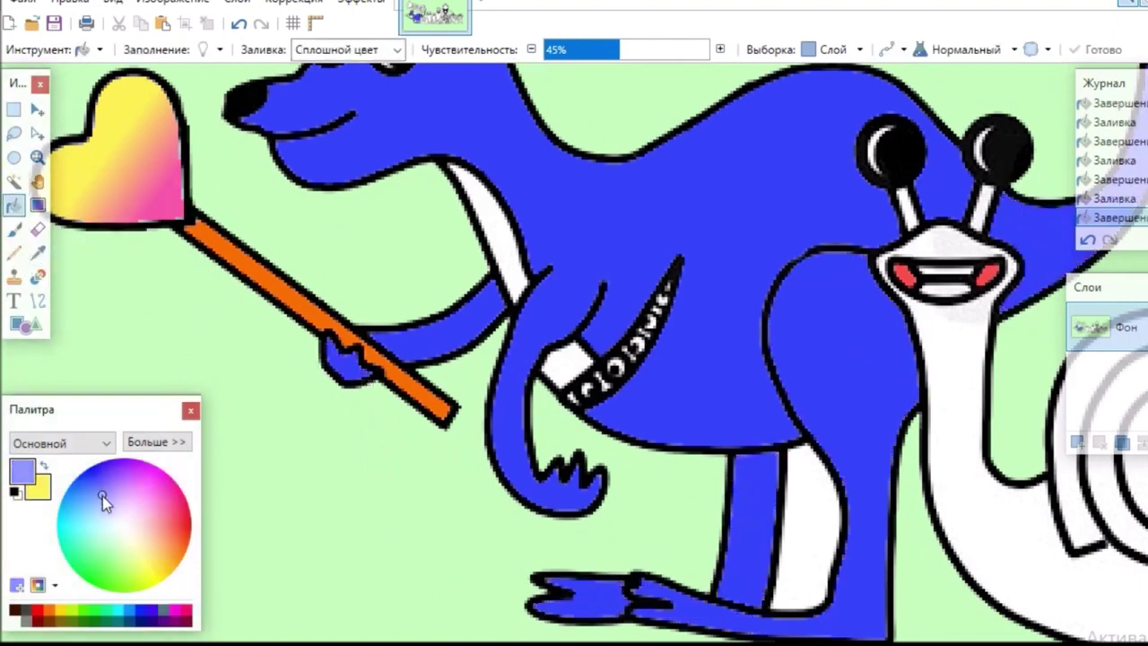
click(494, 212)
click(565, 362)
- Sample the light green background colour and fill the white gap between the kangaroo's hind legs with it
click(38, 253)
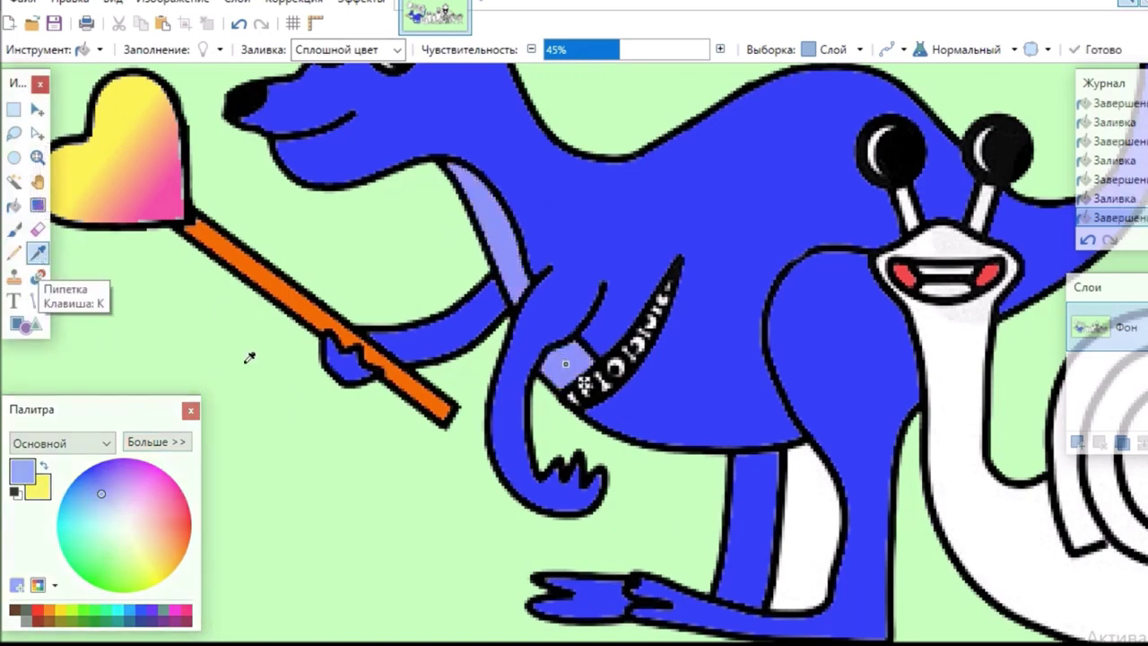
click(247, 361)
click(13, 211)
click(805, 507)
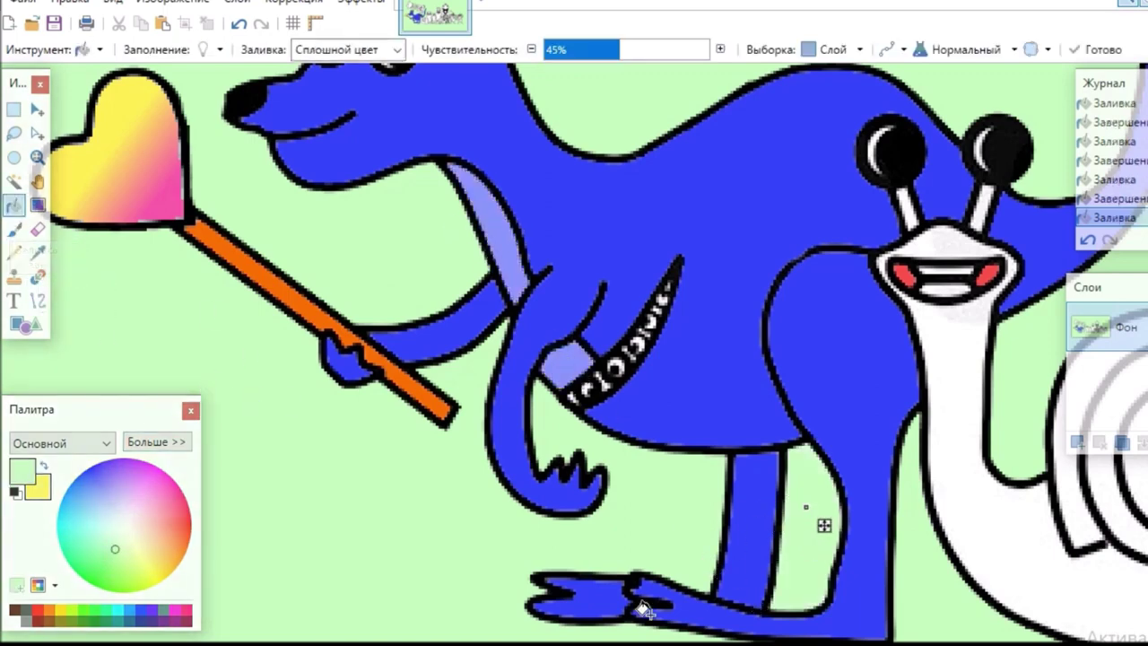
- Fill the snail's head, body and both eye stalks with yellow
scroll(574, 354, right, 5)
scroll(574, 353, up, 5)
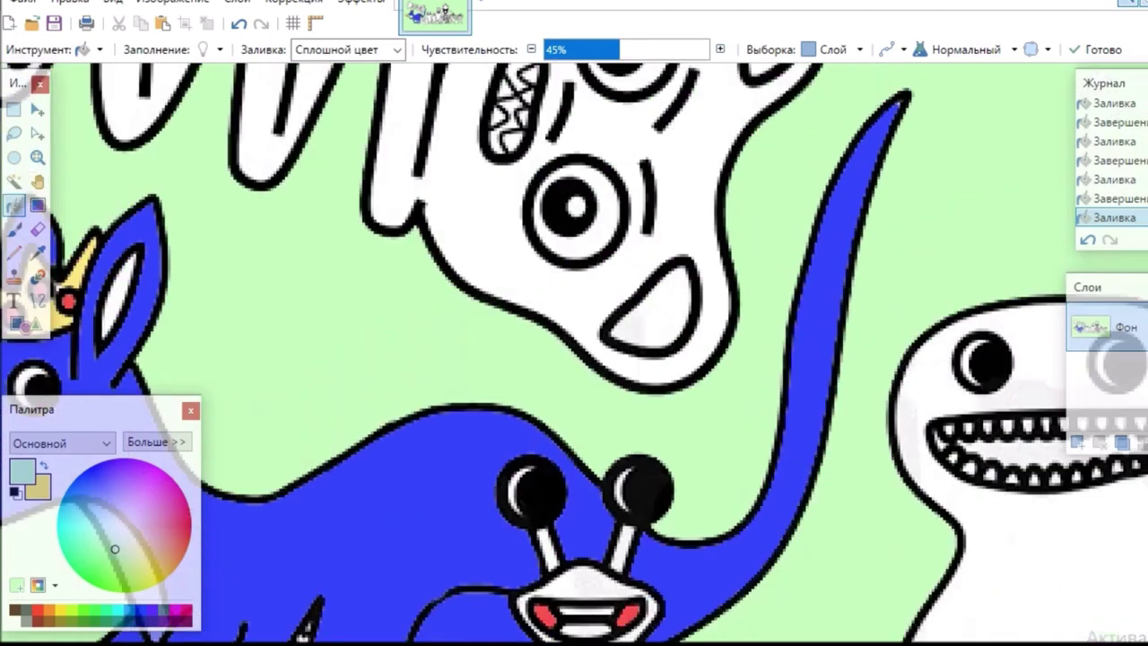
scroll(574, 353, down, 4)
scroll(573, 353, down, 1)
click(37, 206)
click(14, 207)
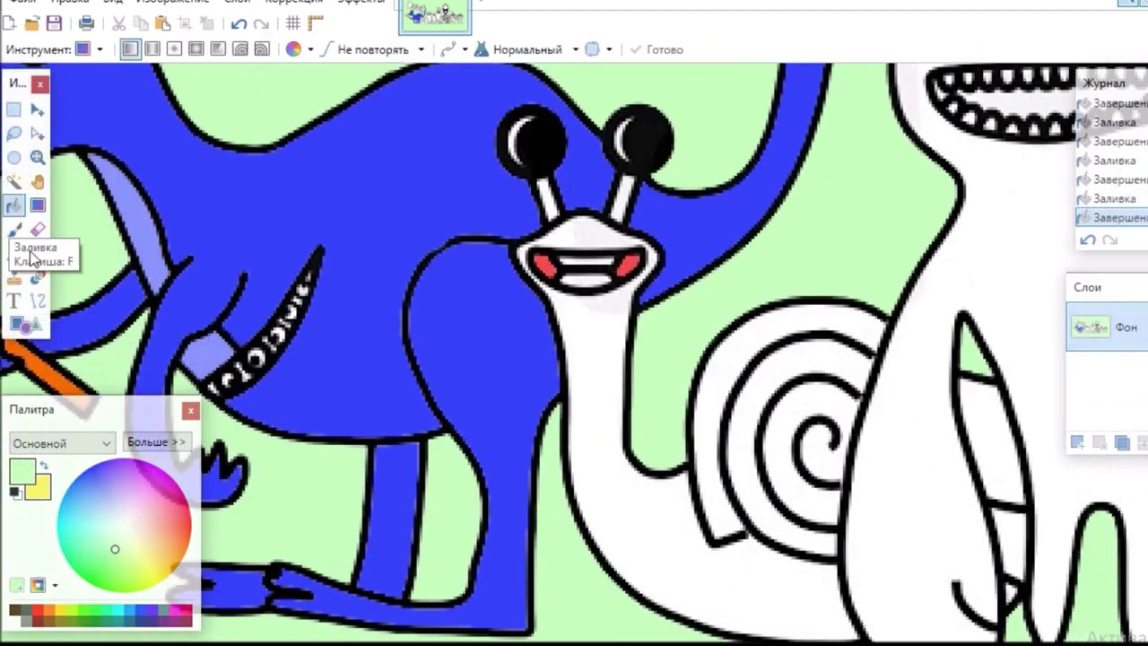
click(140, 561)
click(602, 354)
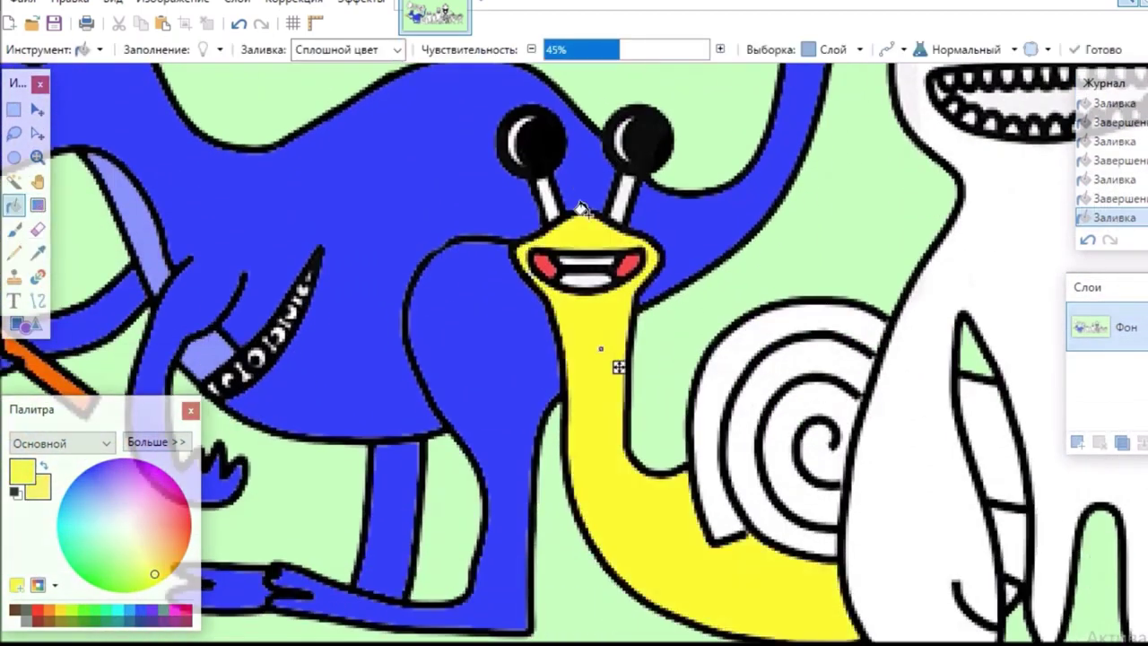
click(548, 204)
click(620, 195)
- Fill all the rings of the snail's spiral shell with orange and switch to the Paintbrush tool
click(38, 254)
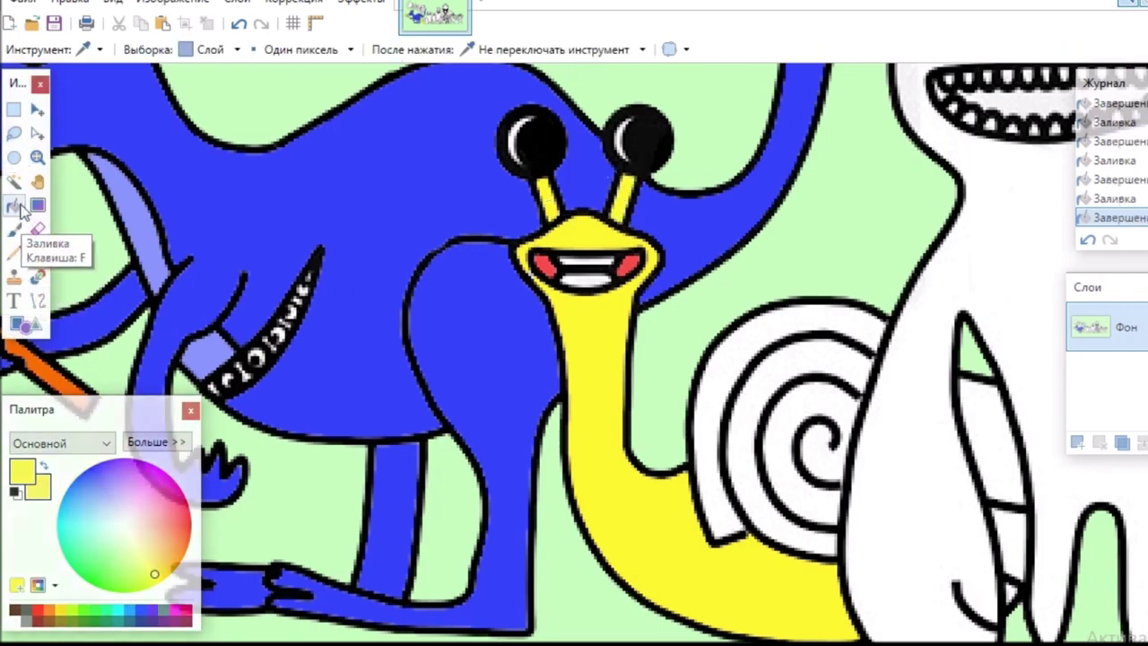
click(13, 207)
click(172, 557)
click(766, 363)
click(799, 456)
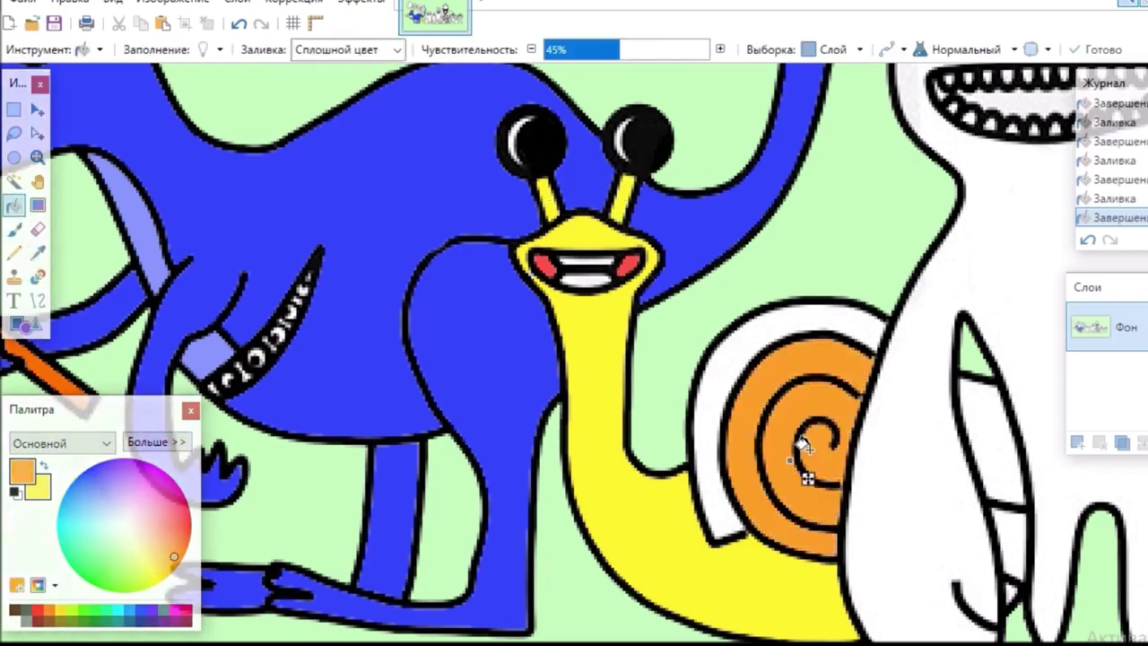
click(827, 320)
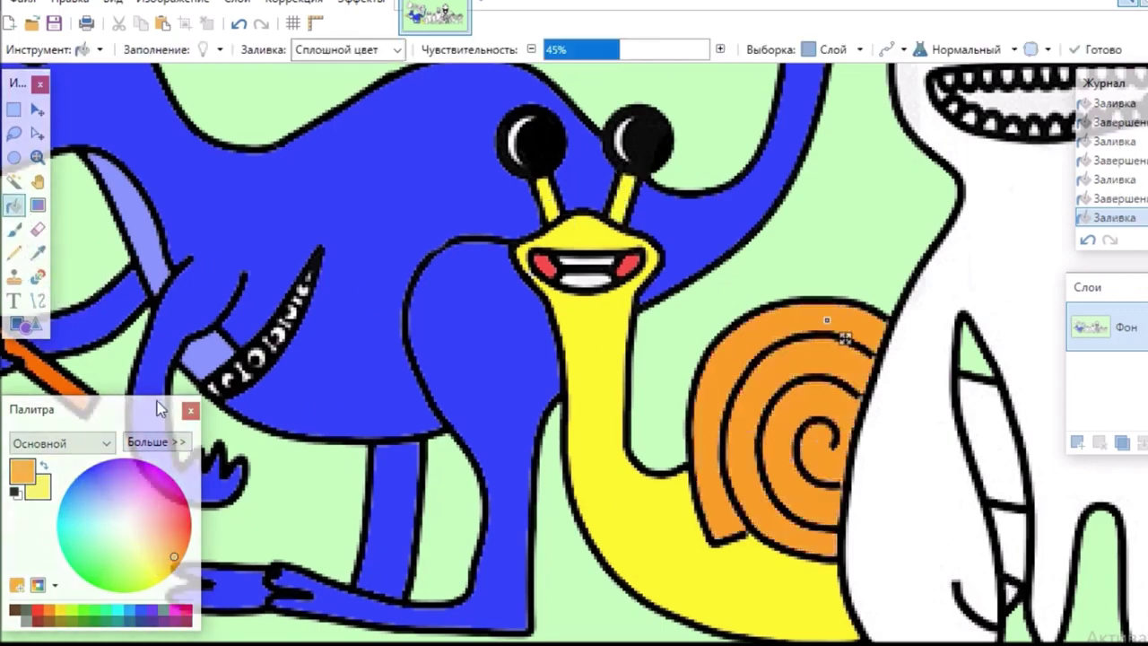
click(16, 228)
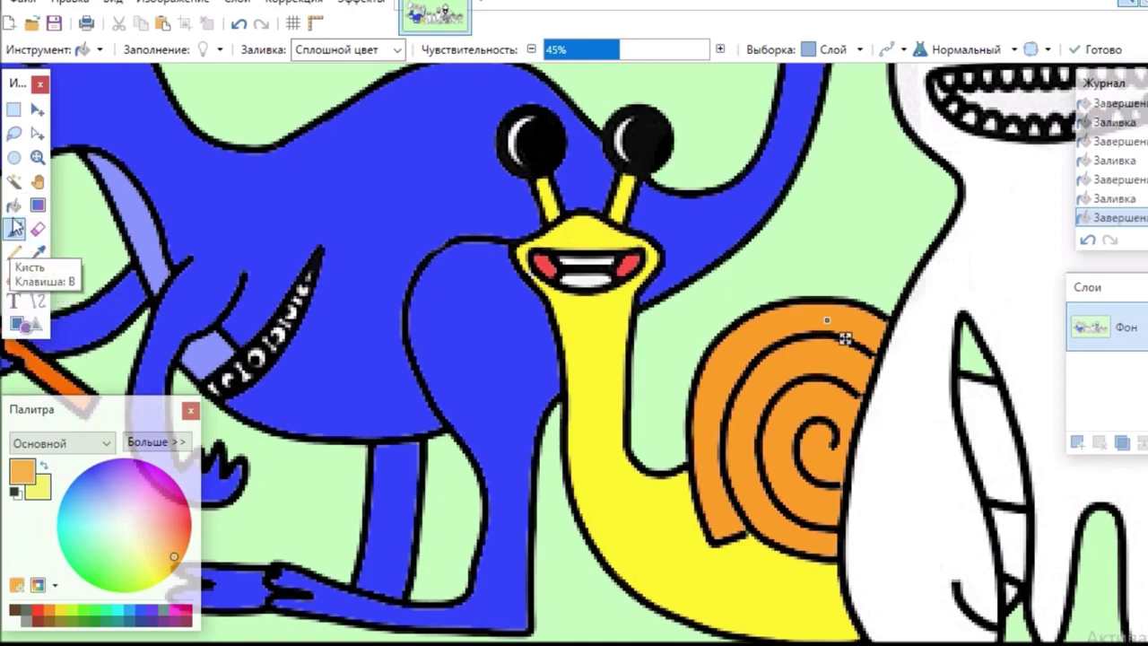
- Fill the patches behind the wide-mouthed monster's lower arm with golden yellow and the white gap above them with the sampled background green
click(166, 575)
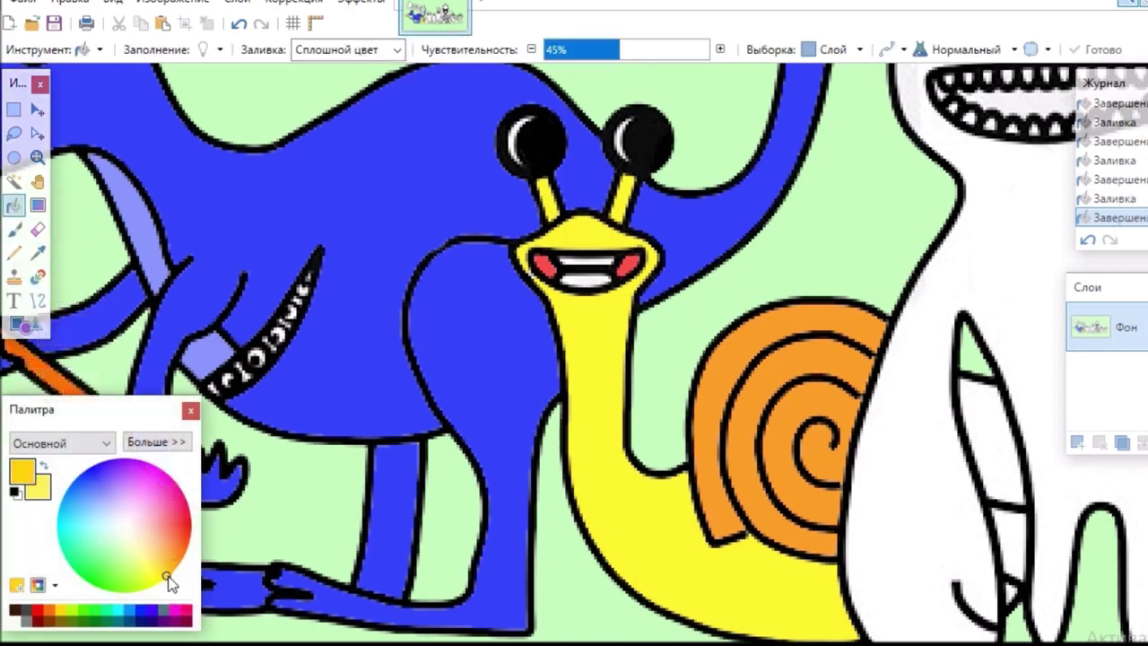
click(1017, 547)
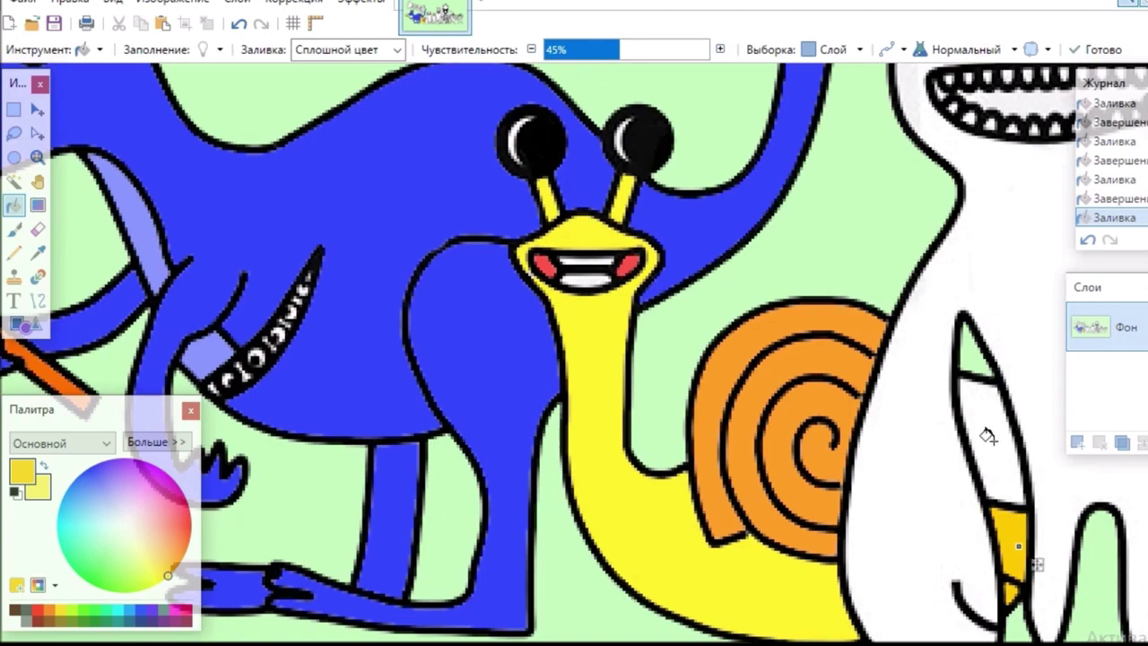
click(37, 252)
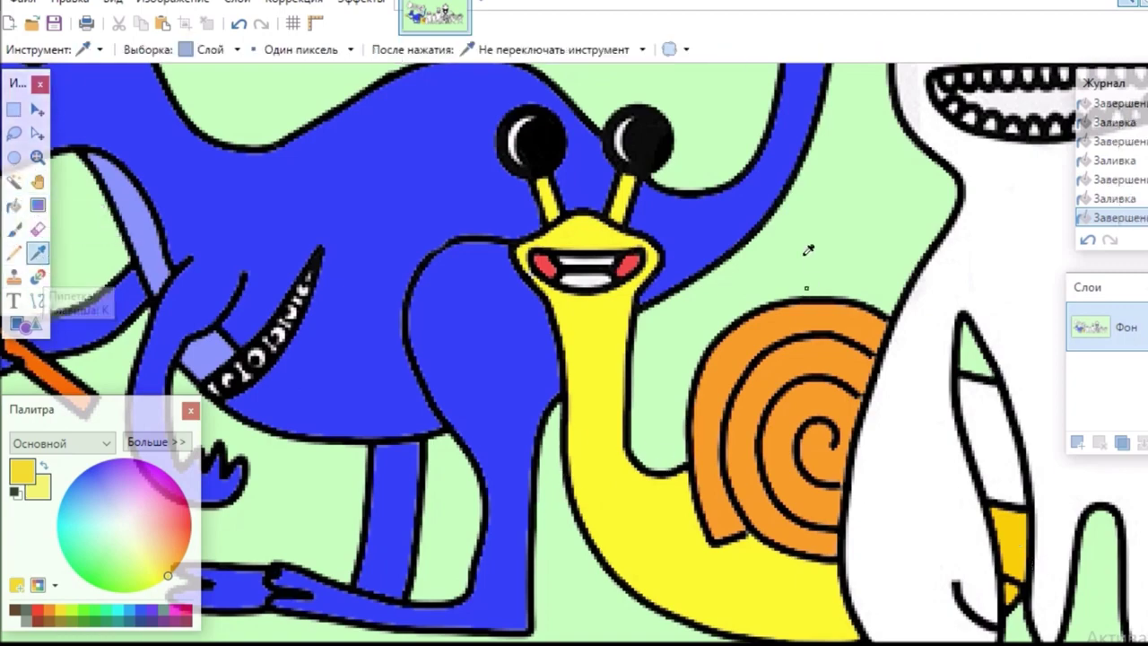
click(807, 250)
click(13, 204)
click(1011, 440)
- Fill the mouths of the wide-mouthed monster and the small bow-wearing monster with dark brown
drag(1011, 440, 725, 445)
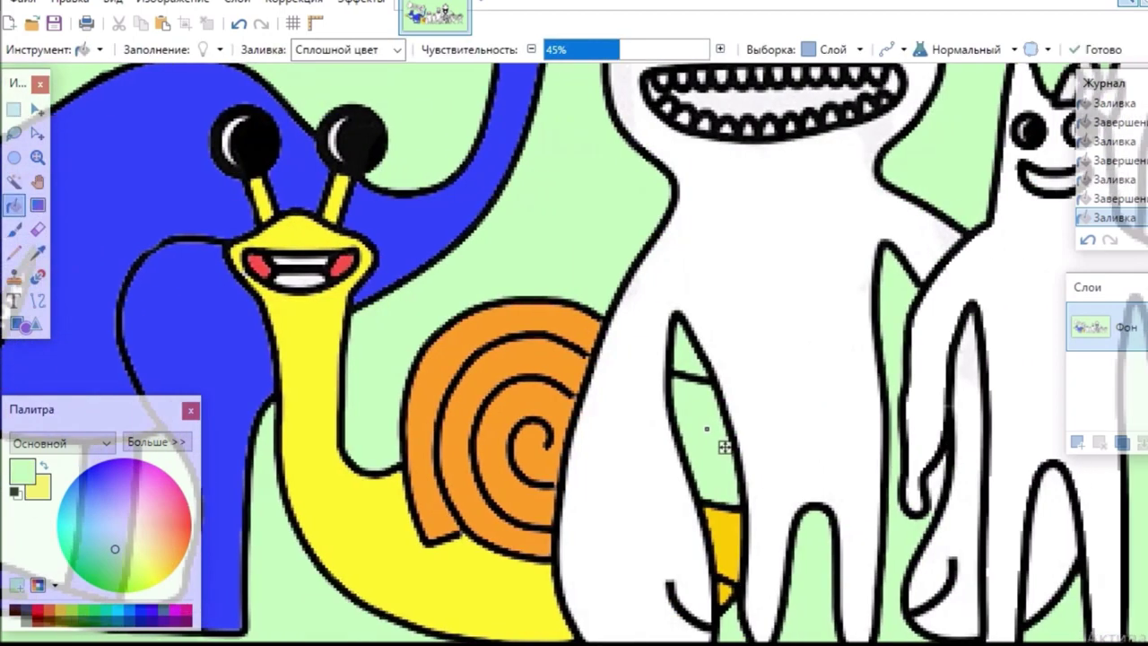
scroll(574, 354, right, 2)
scroll(574, 354, up, 3)
click(37, 205)
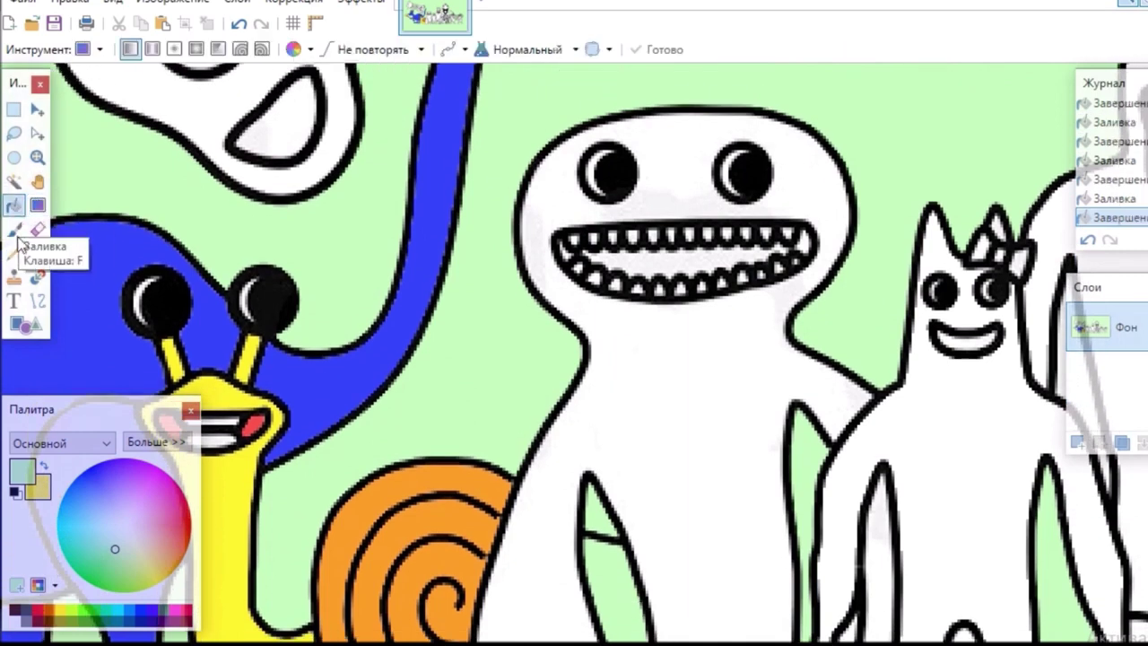
click(13, 204)
click(15, 616)
click(669, 259)
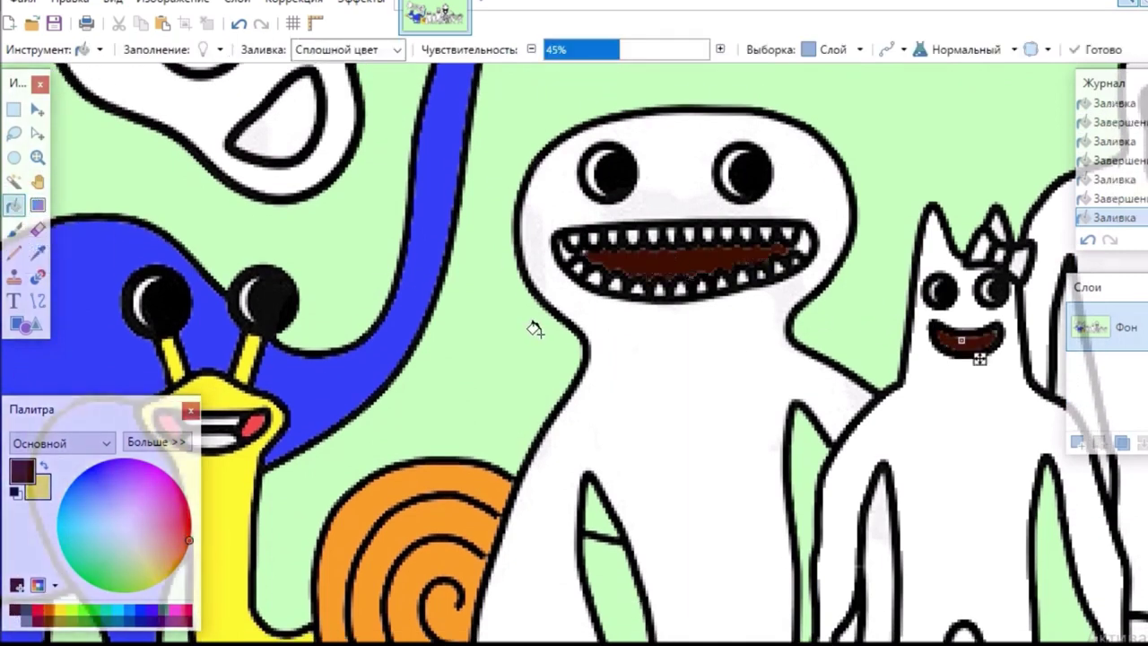
- Fill the wide-mouthed monster's head and body with dark green
click(96, 582)
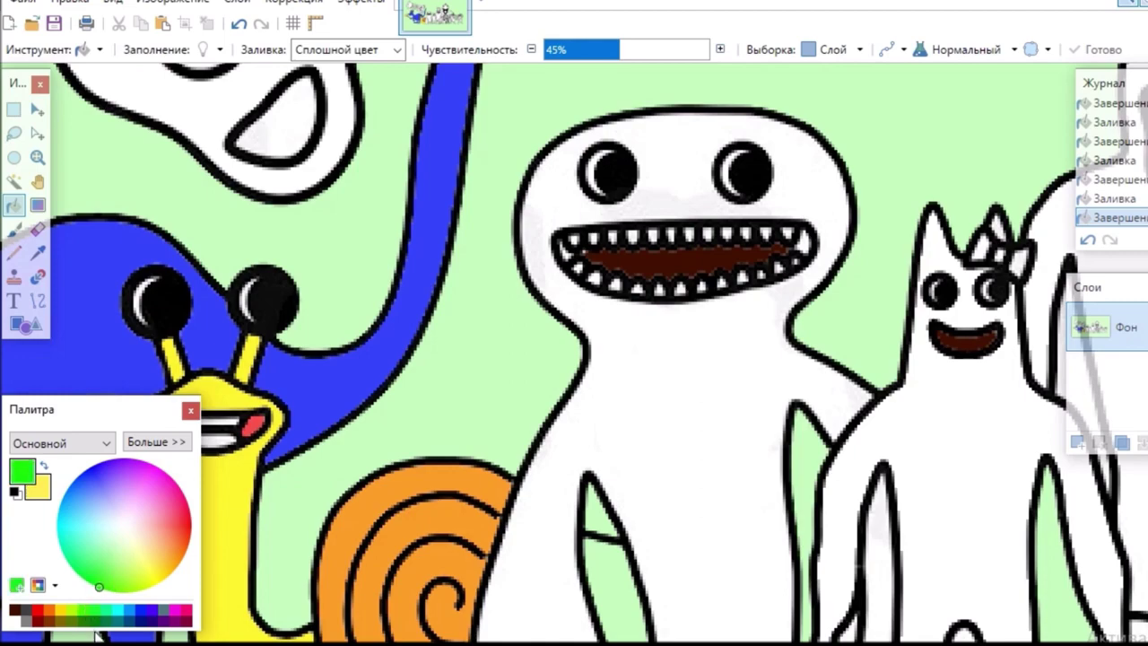
click(96, 618)
click(676, 188)
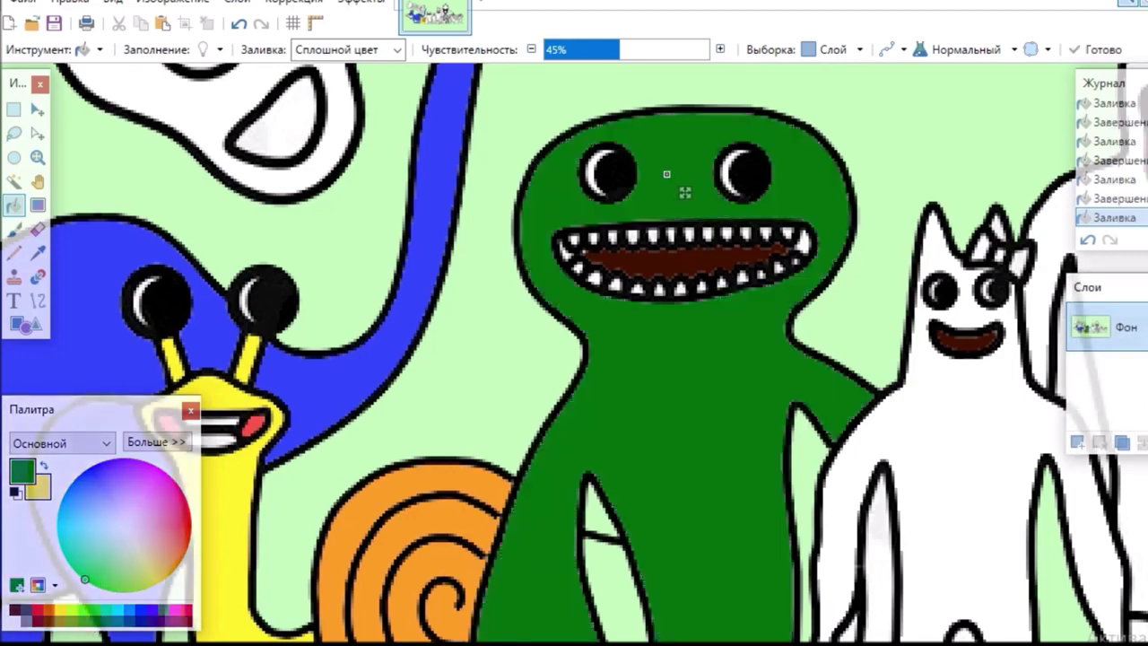
- Fill all parts of the small monster's bow with pink
scroll(847, 484, down, 5)
scroll(968, 461, up, 4)
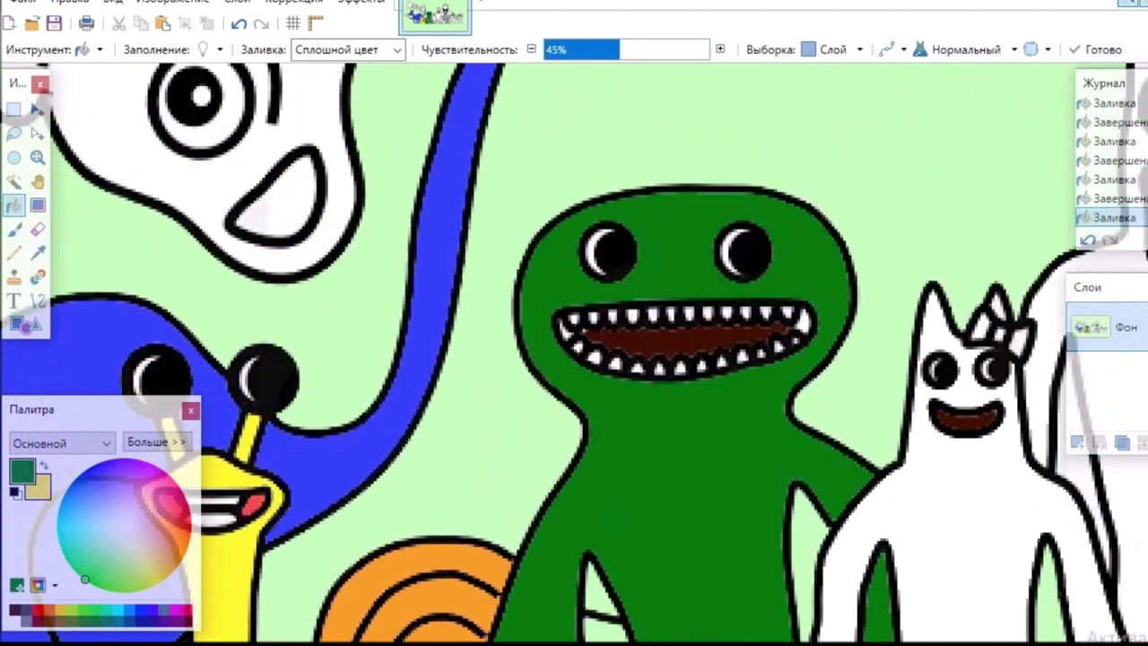
scroll(574, 352, up, 1)
scroll(573, 352, right, 5)
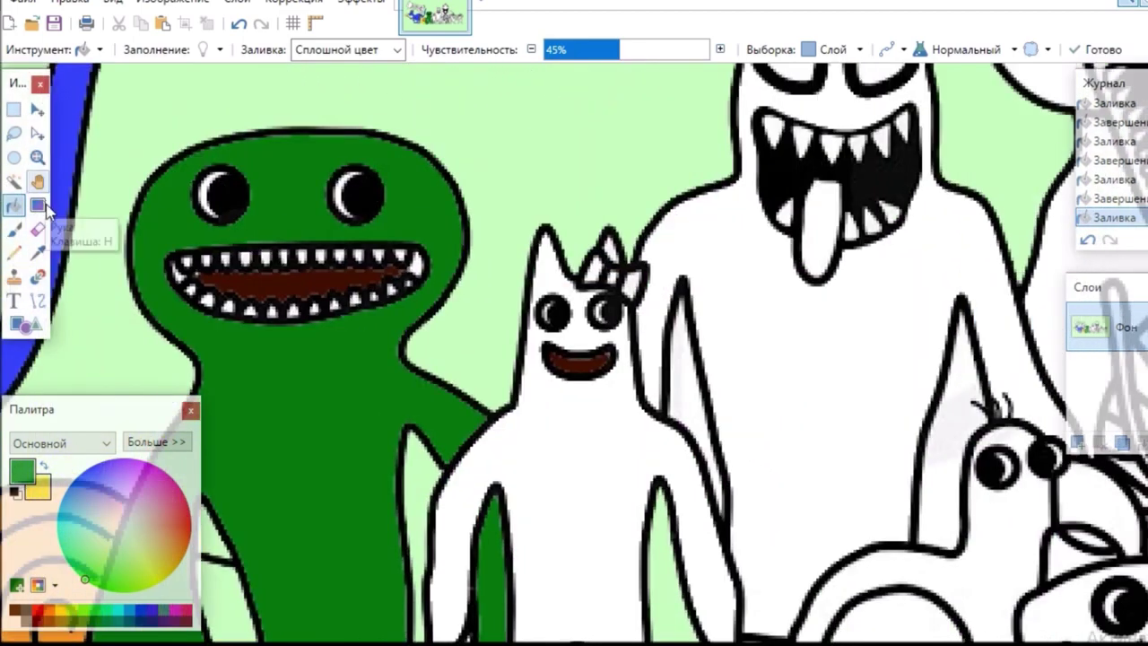
click(13, 207)
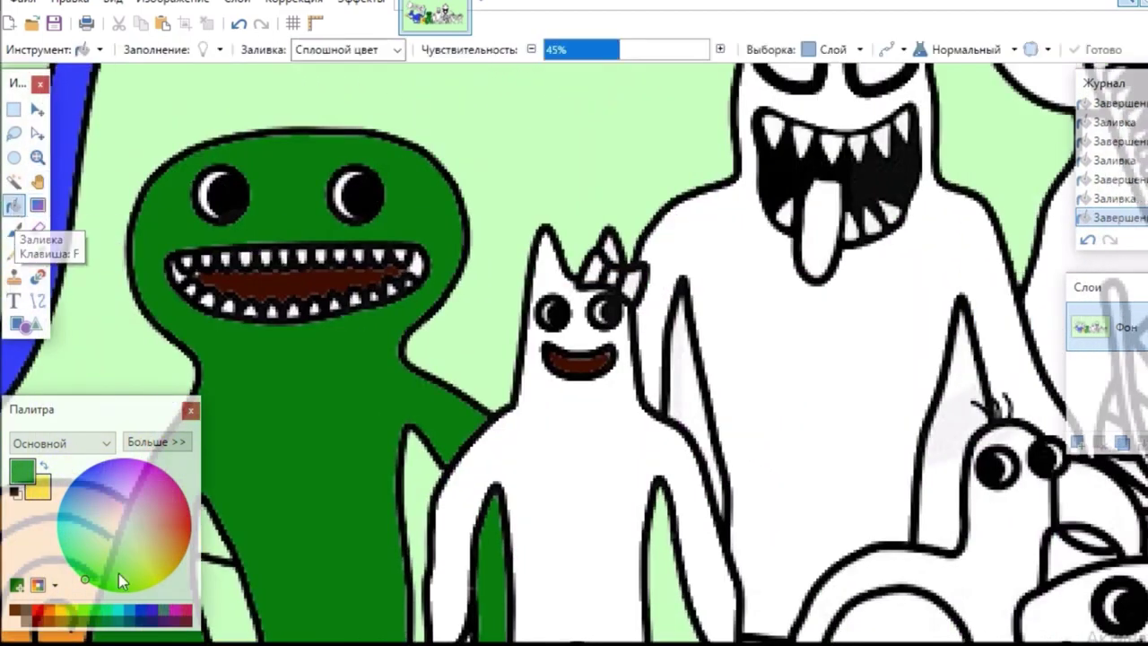
click(162, 497)
click(596, 269)
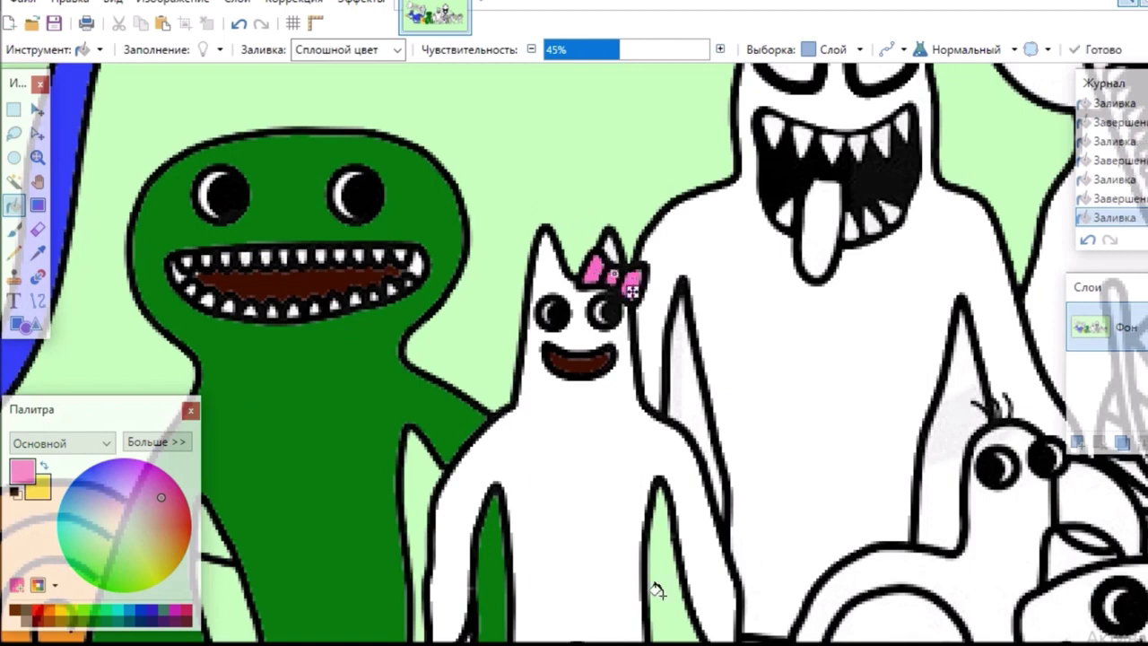
- Sample the light green background and fill the gaps beside the horned monster's arms and below the bird's beak with it
scroll(632, 289, right, 4)
click(37, 253)
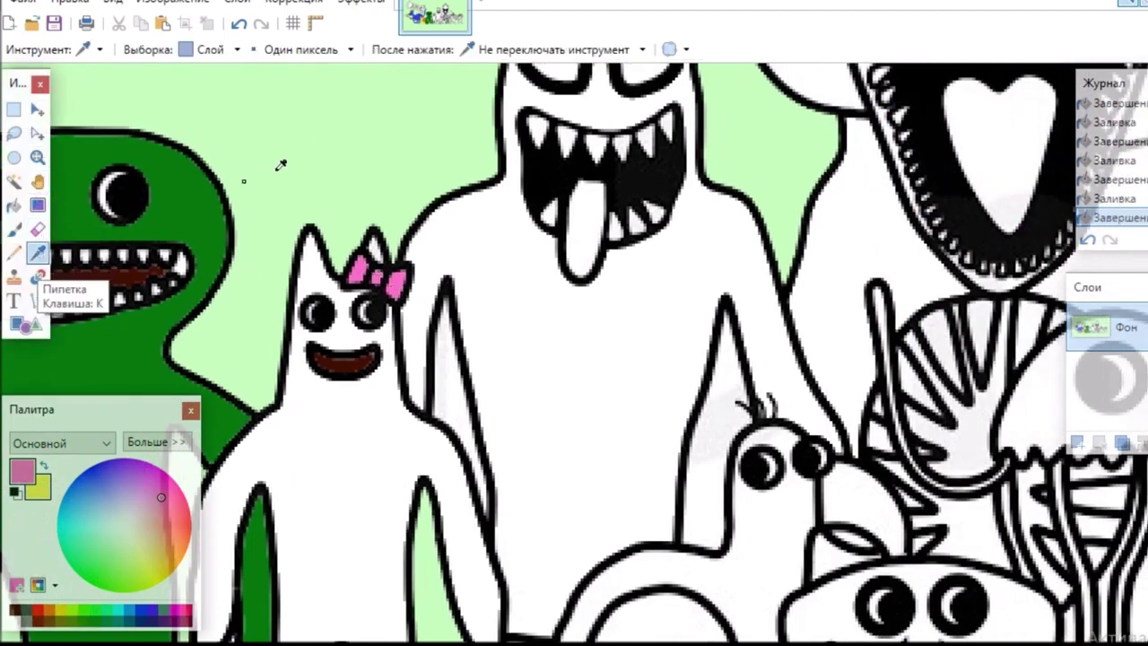
click(277, 167)
click(14, 206)
click(462, 410)
click(719, 391)
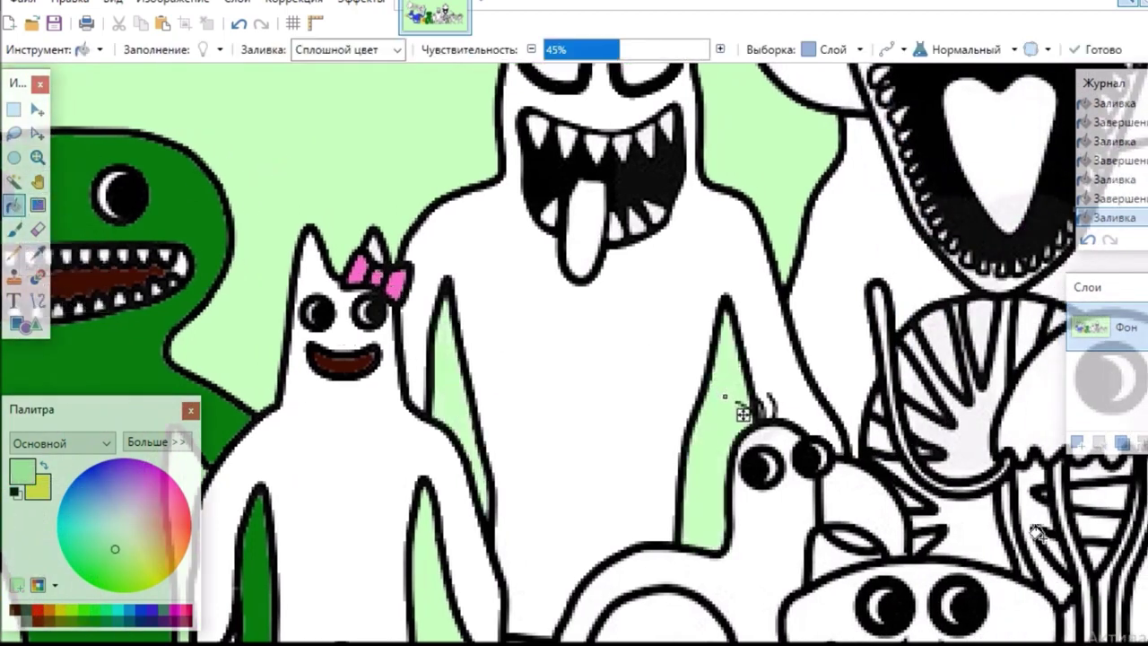
click(829, 551)
- Fill the horned monster's head, body and both legs with bright blue
scroll(845, 577, down, 3)
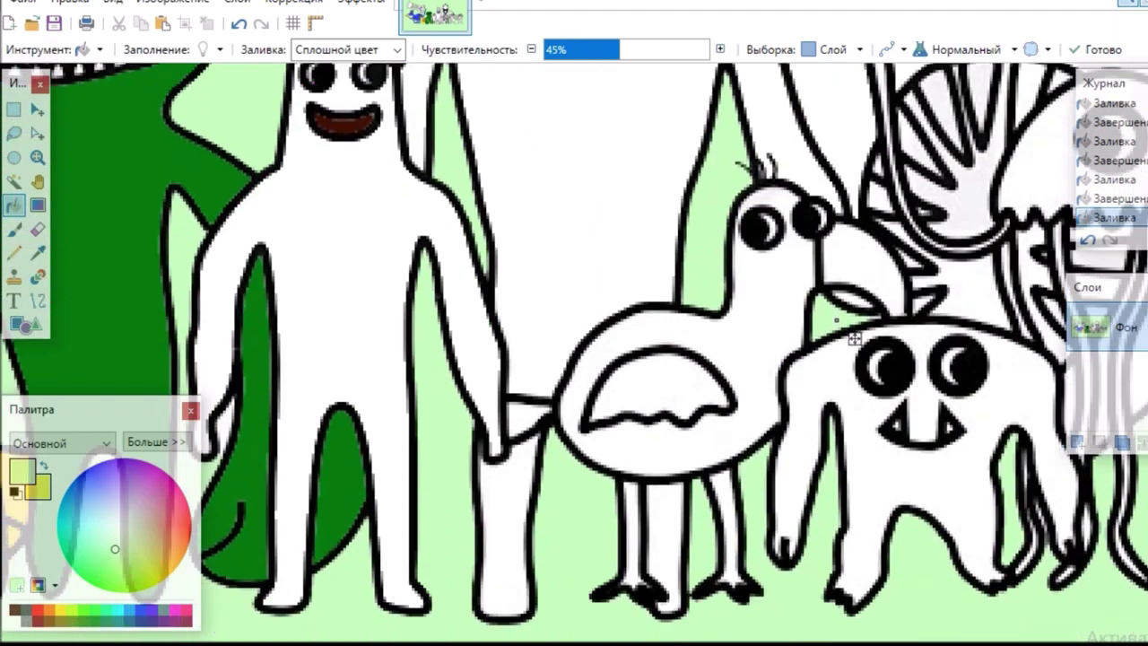
scroll(853, 328, up, 6)
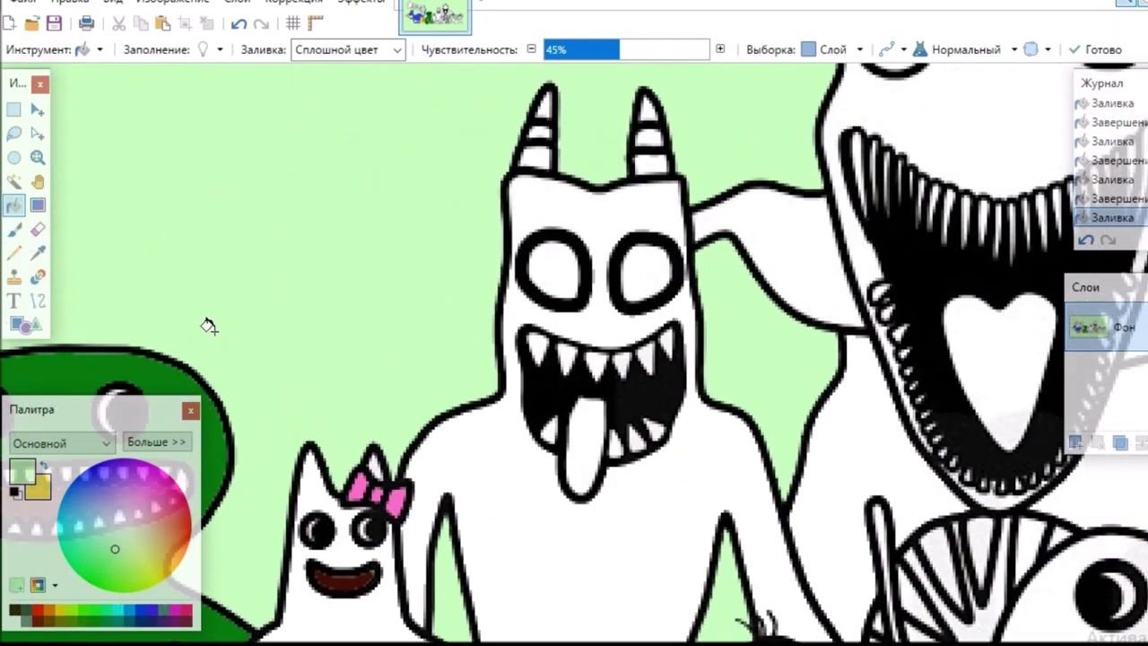
click(84, 474)
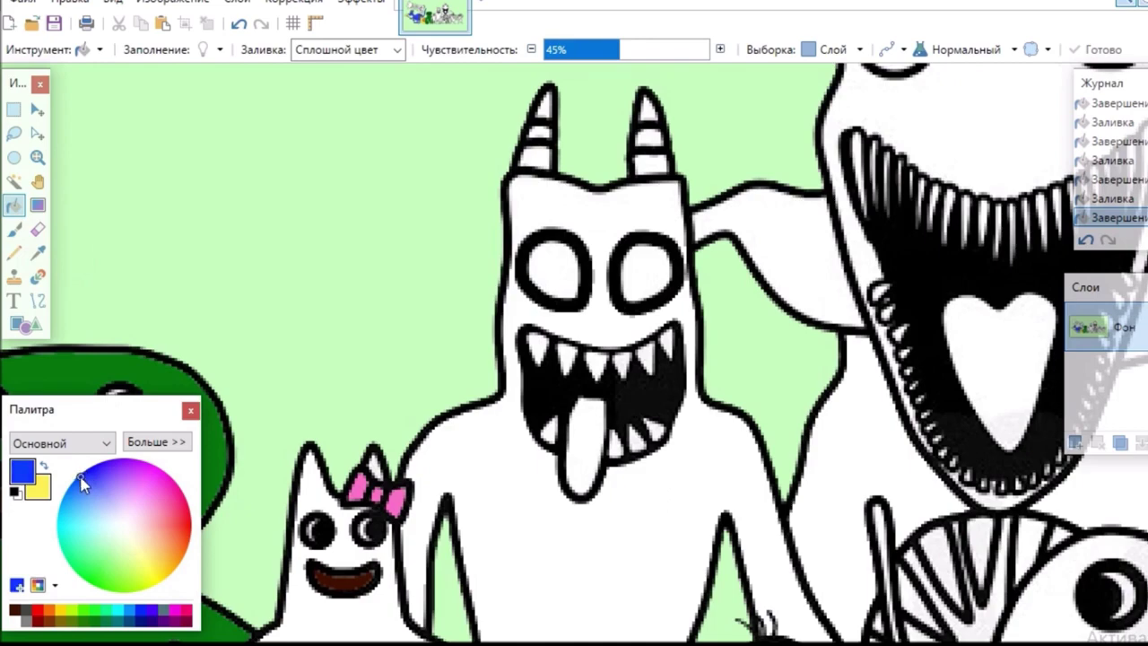
click(487, 518)
scroll(487, 225, down, 6)
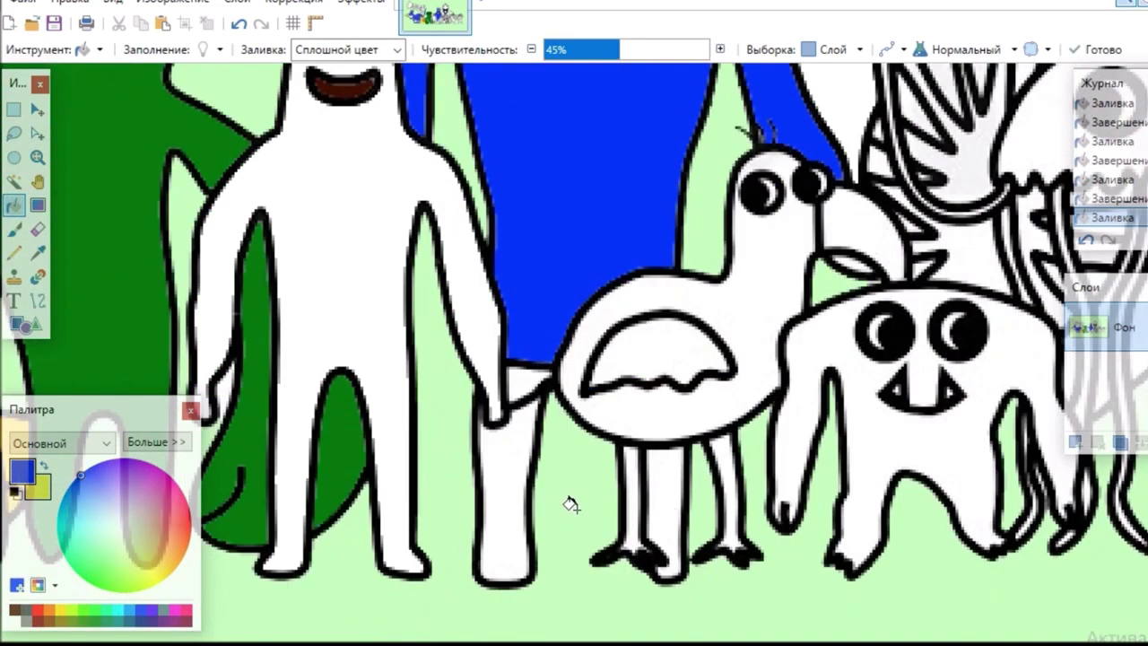
click(513, 504)
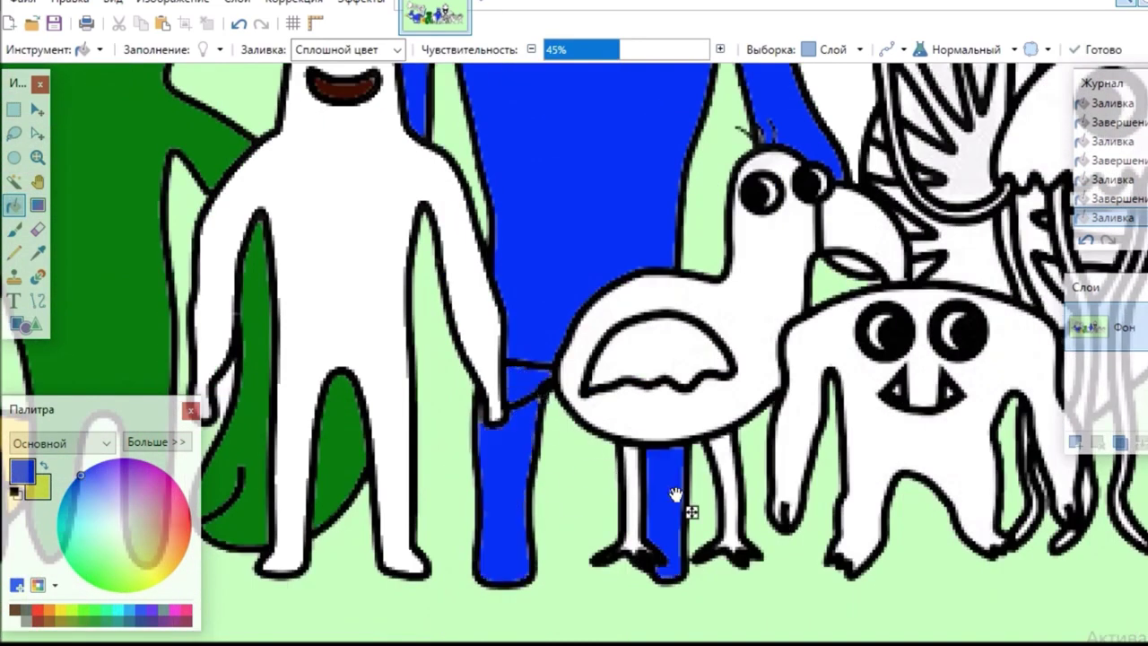
- Fill the tips and bases of the monster's two horns with navy blue and their middle bands with violet
scroll(686, 512, up, 4)
scroll(687, 512, up, 3)
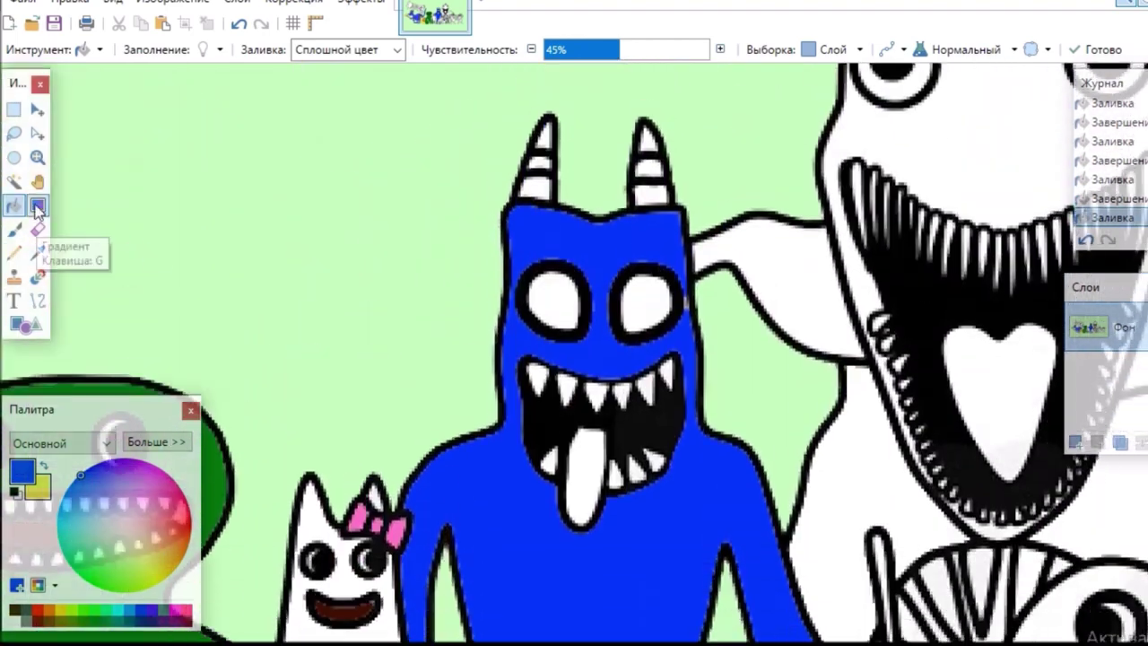
click(536, 190)
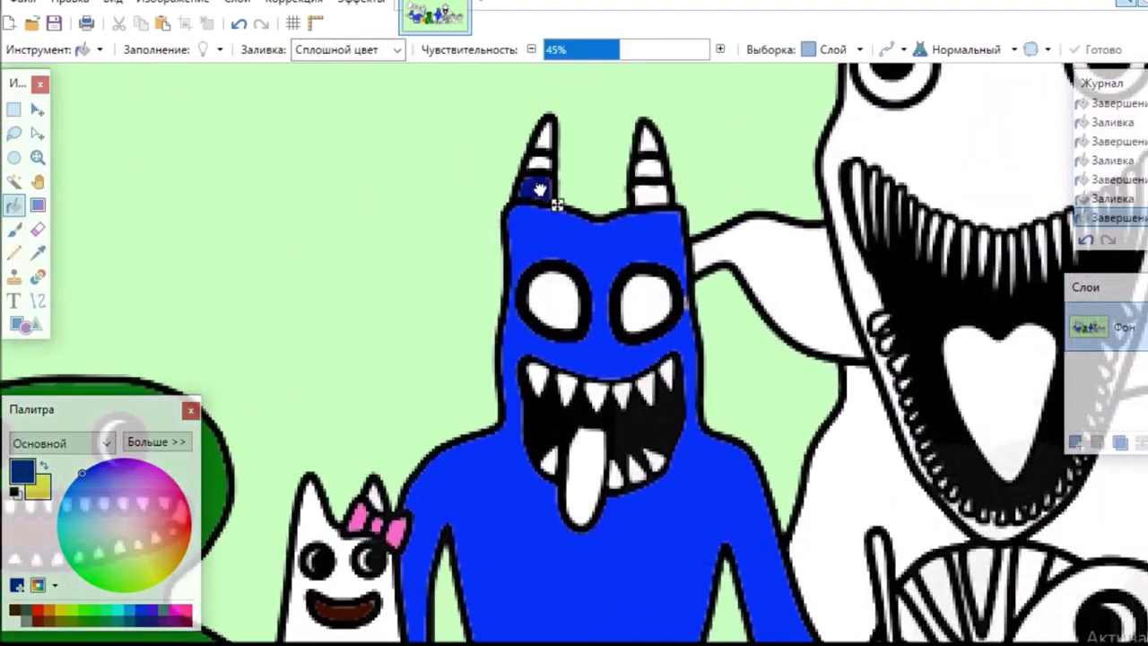
click(542, 135)
click(647, 137)
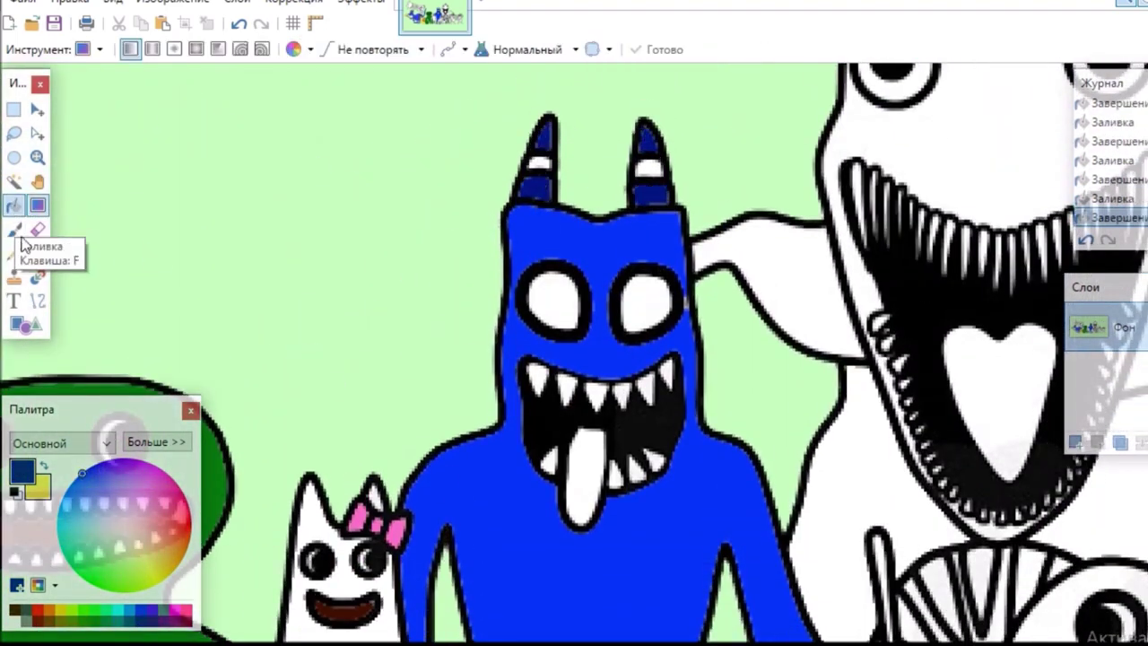
click(541, 163)
click(644, 165)
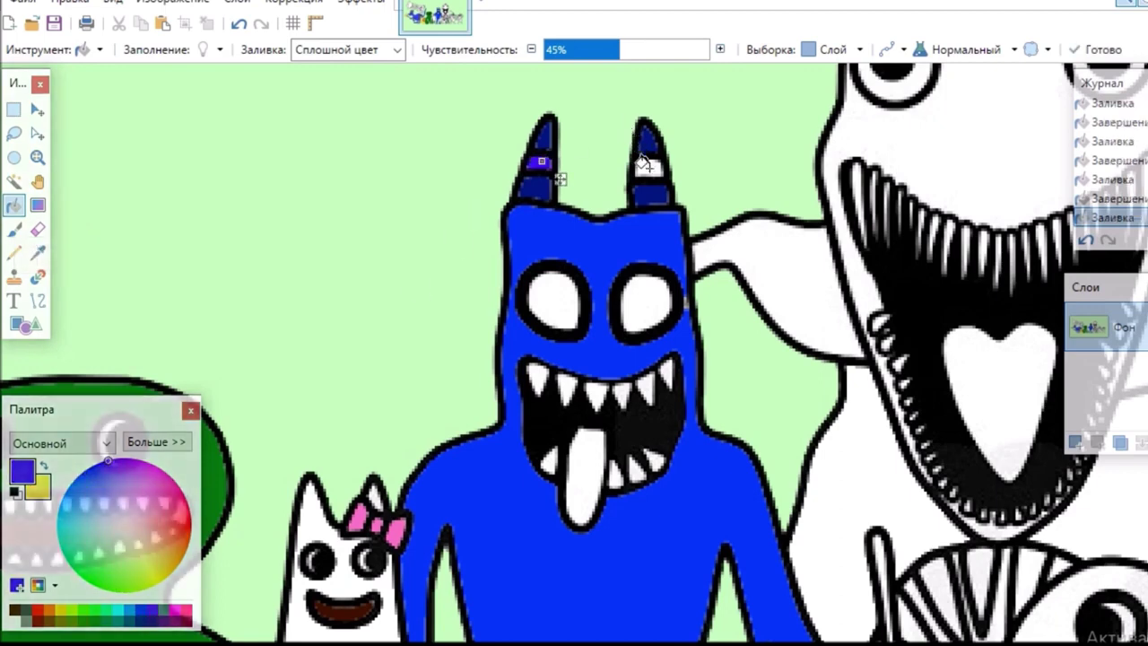
- Fill both of the horned monster's eyes with violet and lighten them to a softer purple
click(550, 280)
click(648, 304)
click(115, 470)
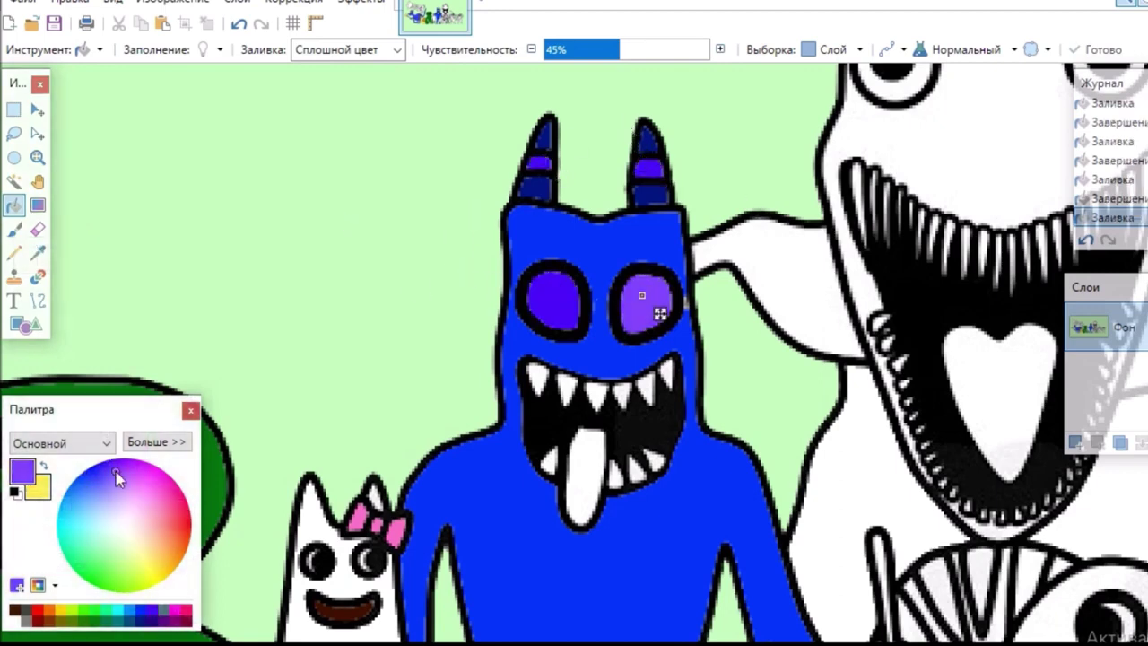
click(565, 308)
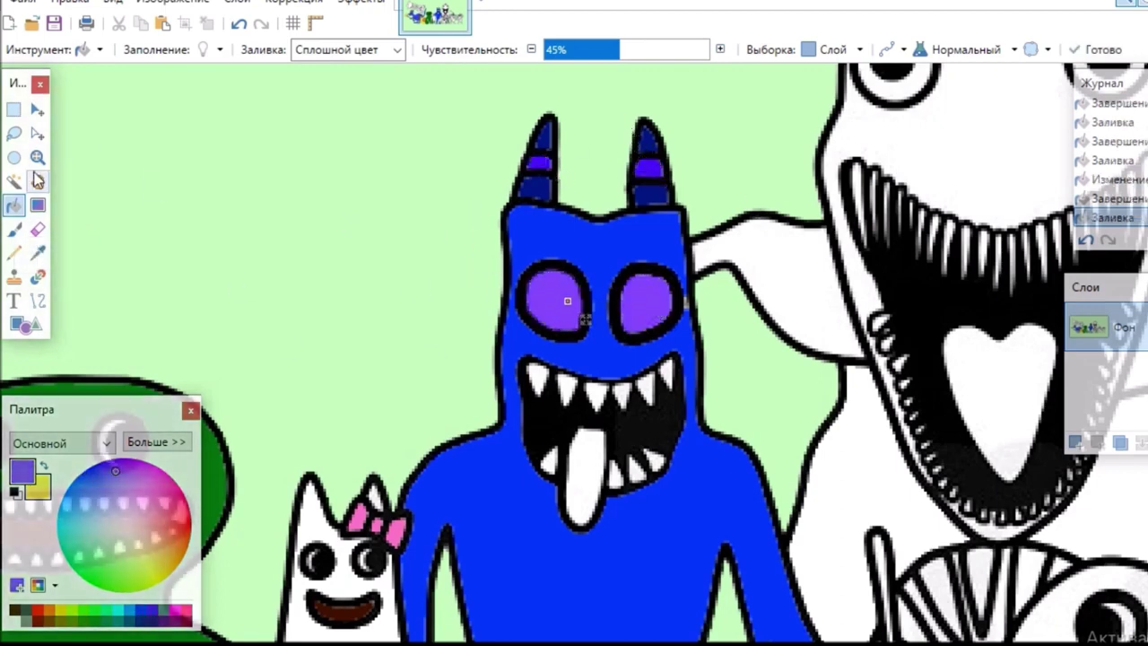
- Fill the horned monster's tongue with light red
click(182, 527)
click(587, 474)
drag(596, 482, 267, 481)
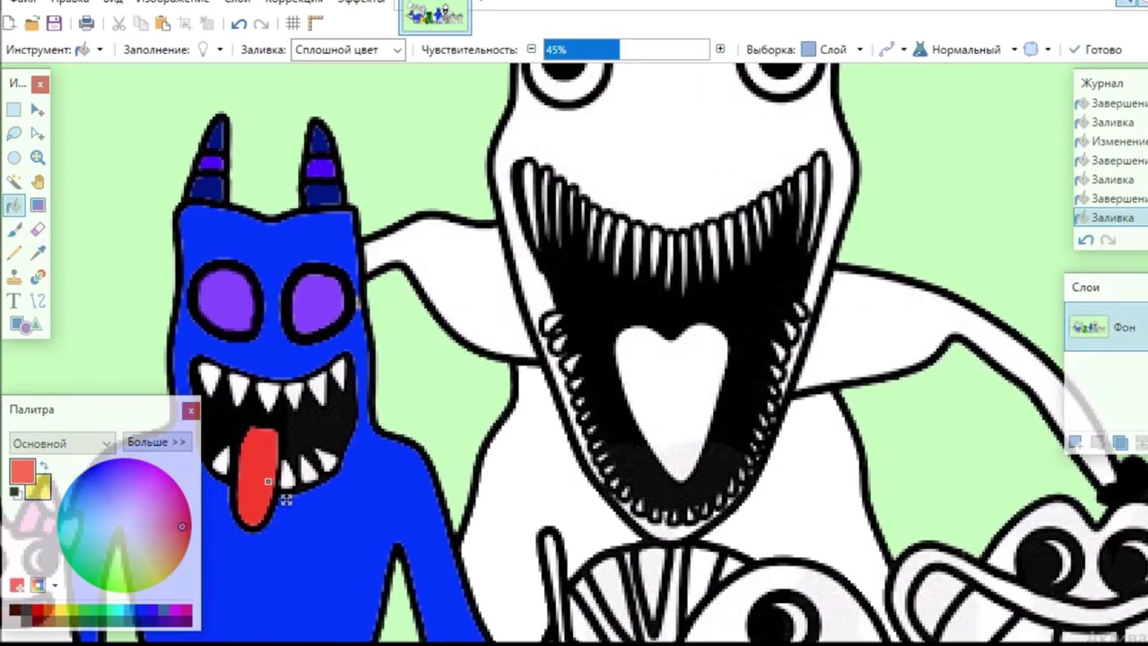
drag(798, 644, 607, 644)
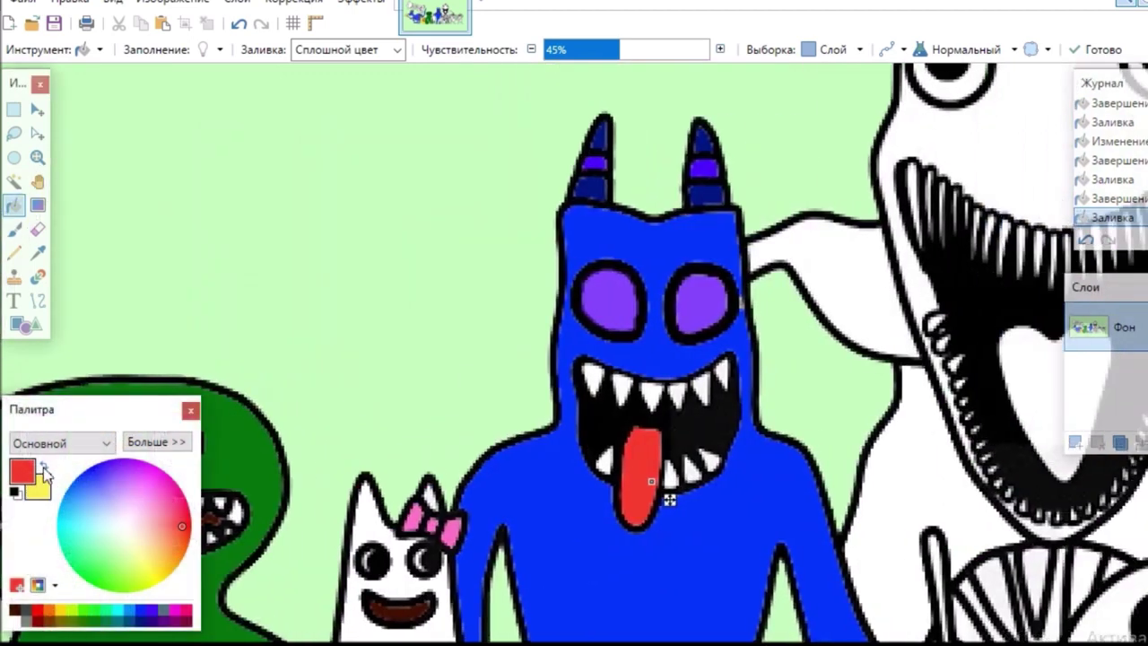
- Recolour the horned monster's head and body with dark red
drag(180, 530, 193, 523)
click(37, 620)
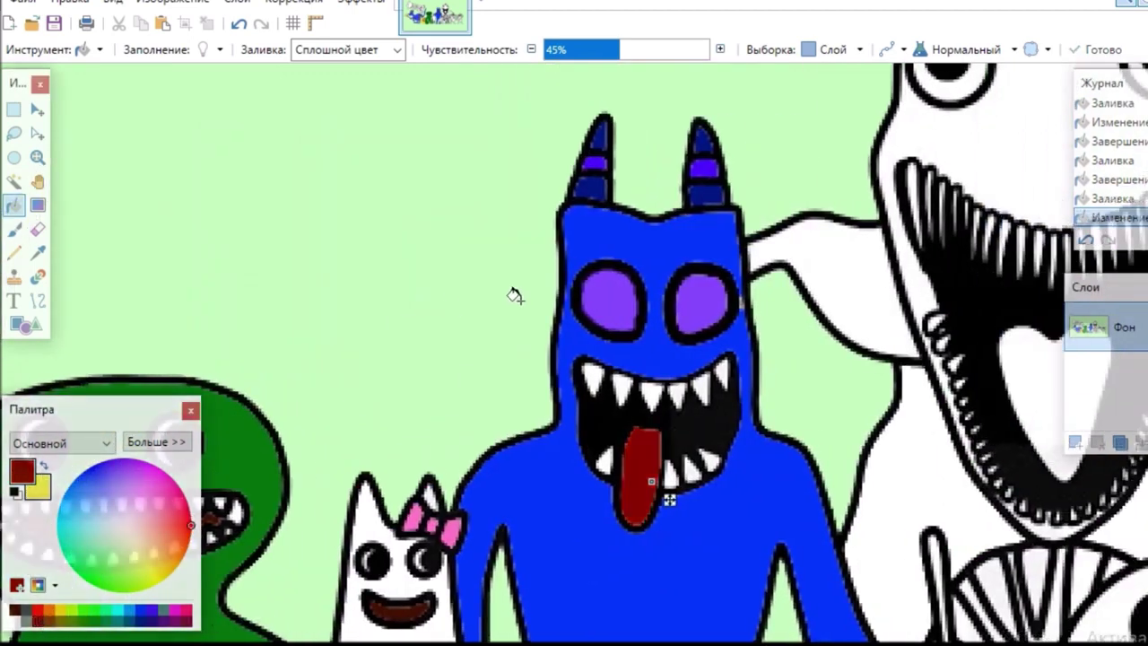
click(623, 251)
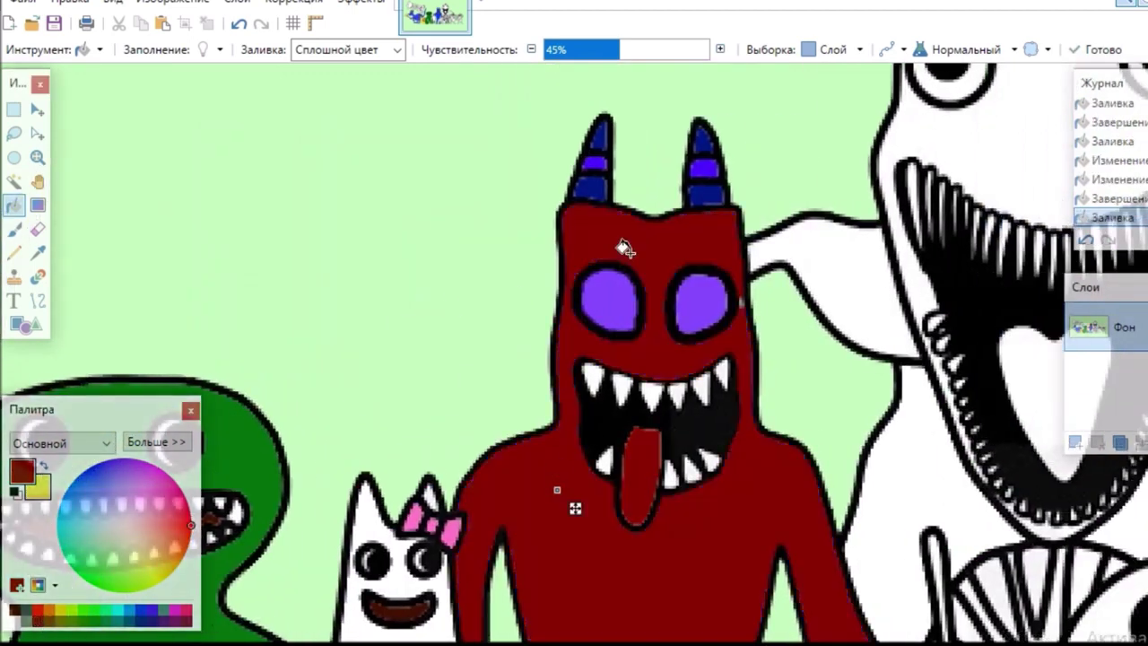
- Refill both of the horned monster's eyes with near-white
click(38, 231)
click(15, 206)
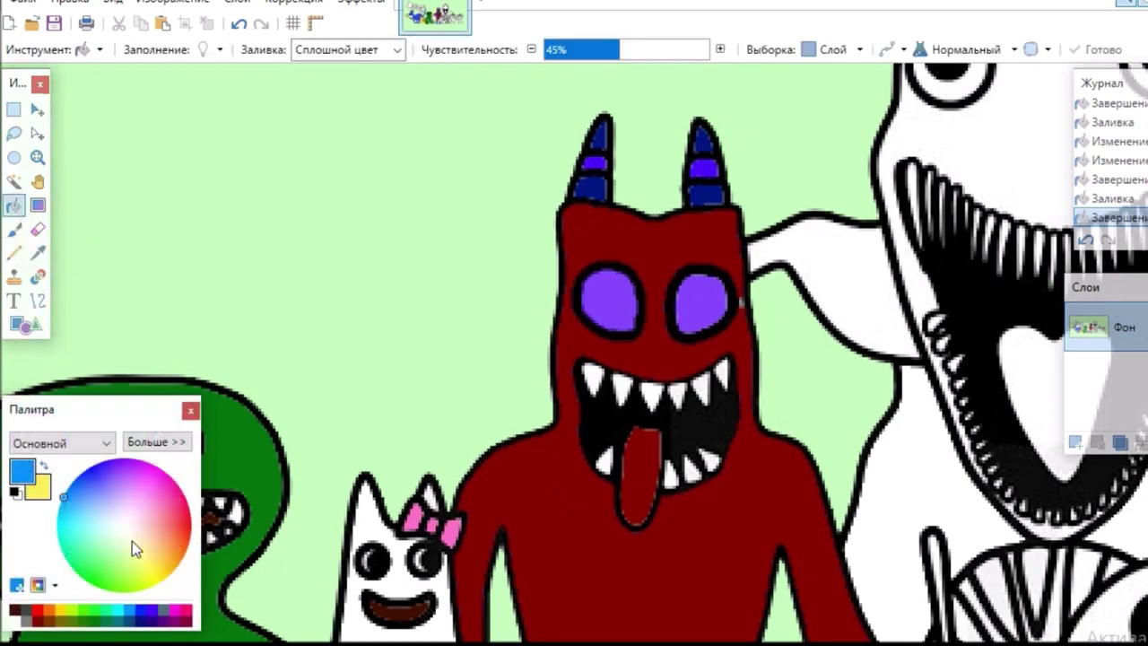
click(128, 527)
click(610, 301)
click(701, 303)
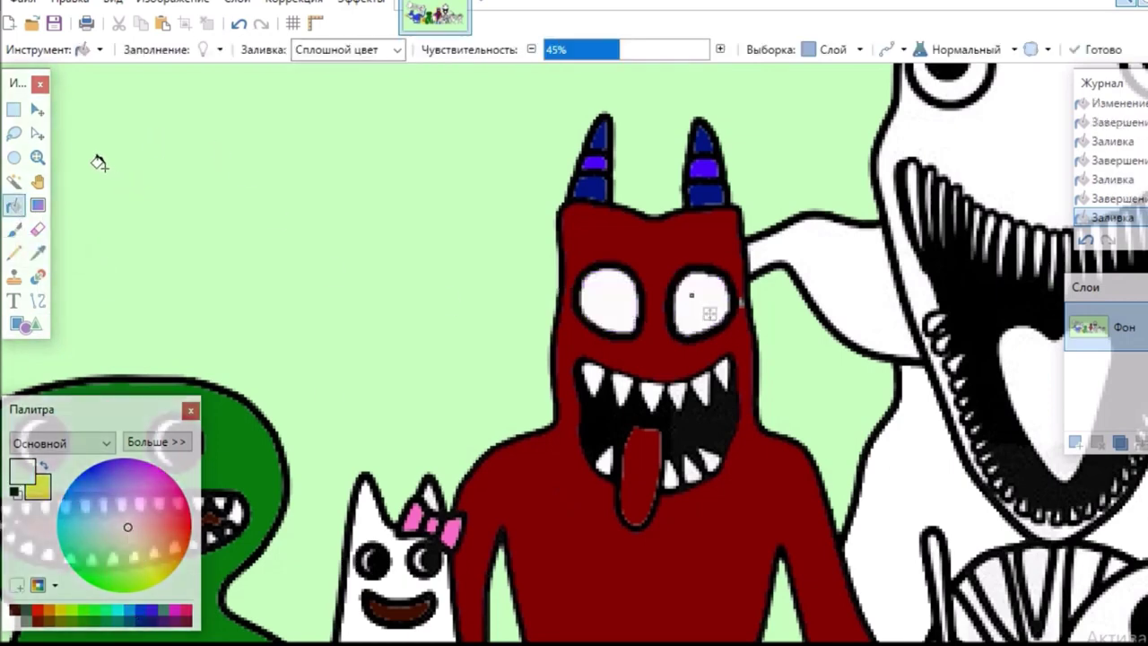
- Refill the horned monster's tongue with bright red
click(37, 204)
click(13, 204)
click(188, 520)
click(638, 466)
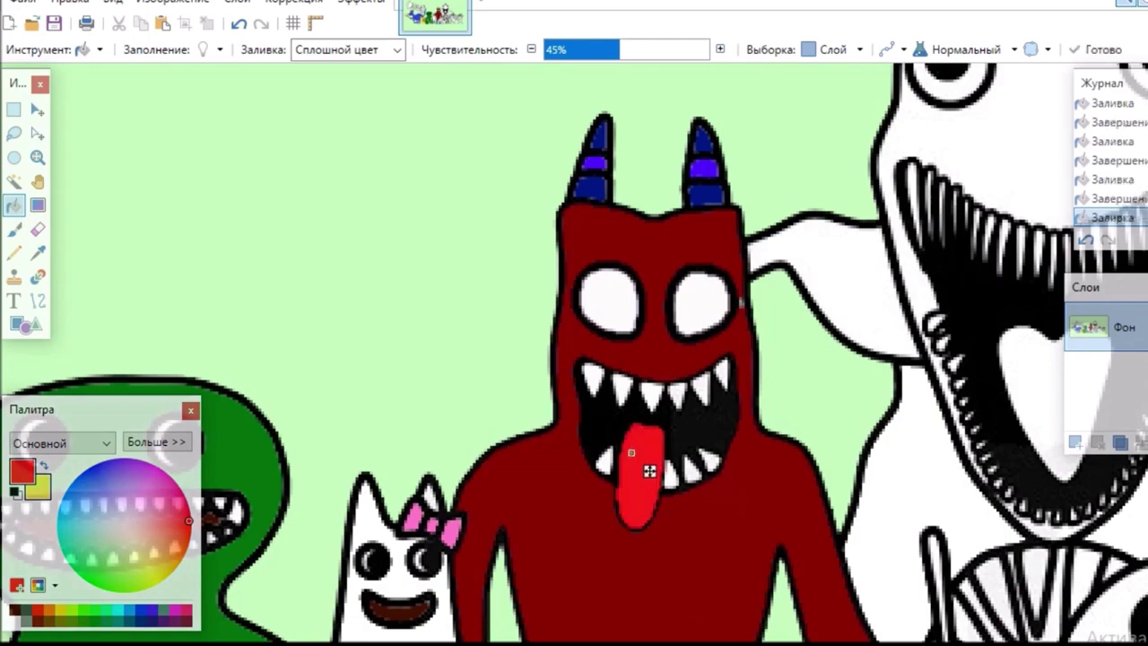
- Sample the horned monster's dark red body colour and fill its legs and the patches behind the small monster's hand with it
scroll(645, 466, down, 5)
click(38, 254)
click(561, 174)
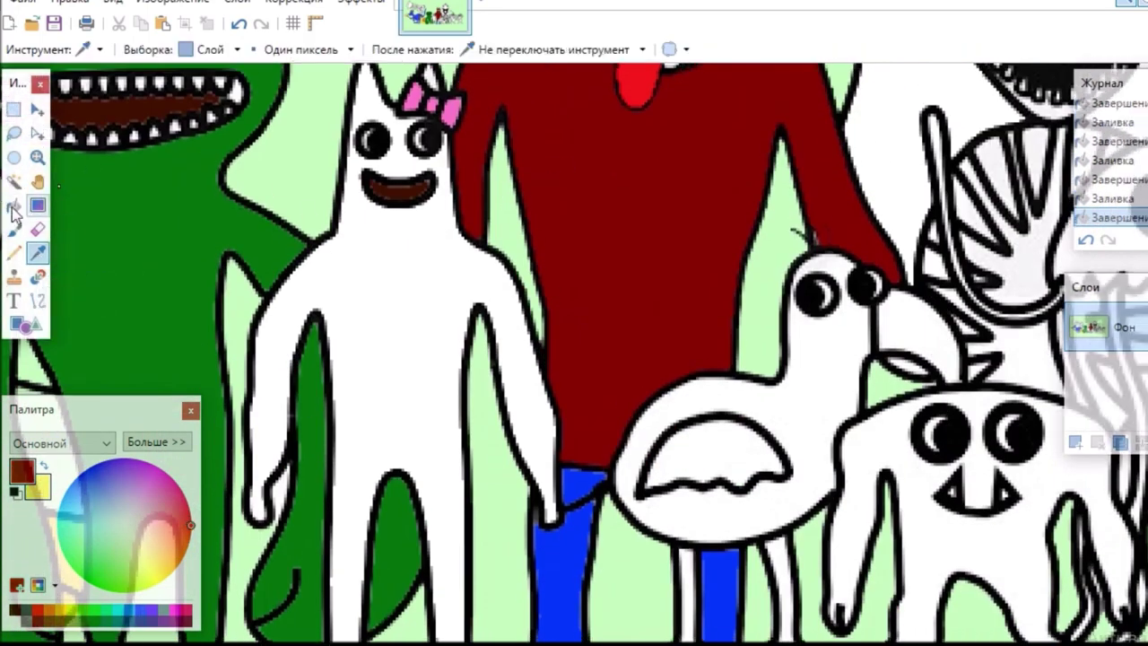
click(14, 227)
click(14, 206)
click(569, 545)
click(573, 490)
click(715, 548)
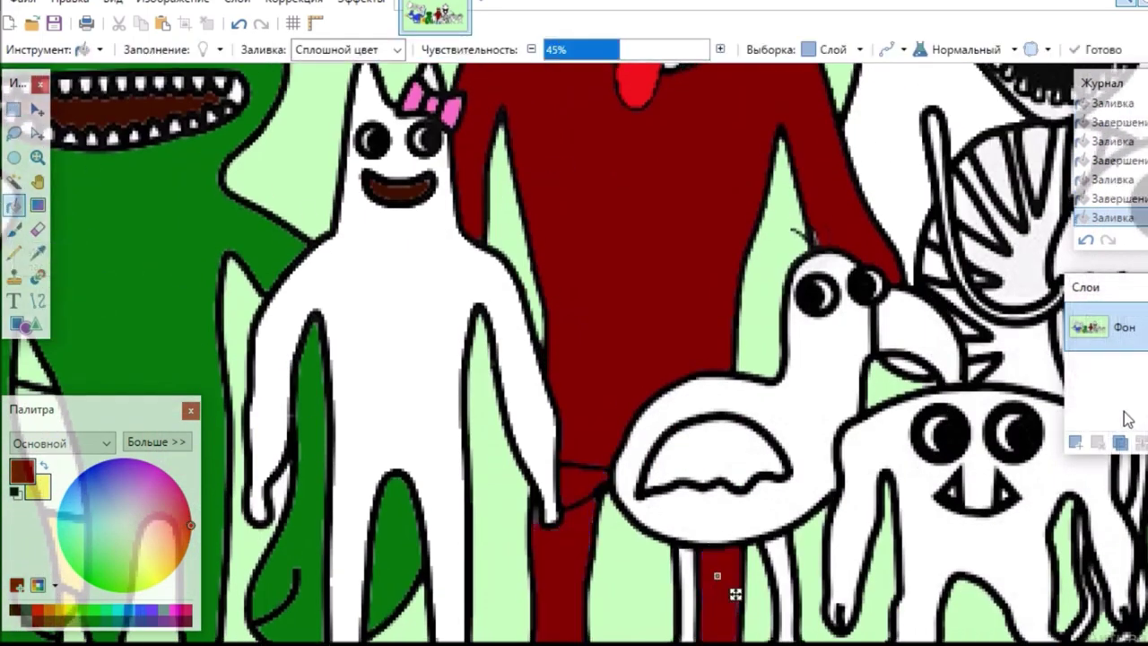
scroll(714, 548, up, 5)
scroll(714, 548, right, 5)
scroll(281, 385, right, 1)
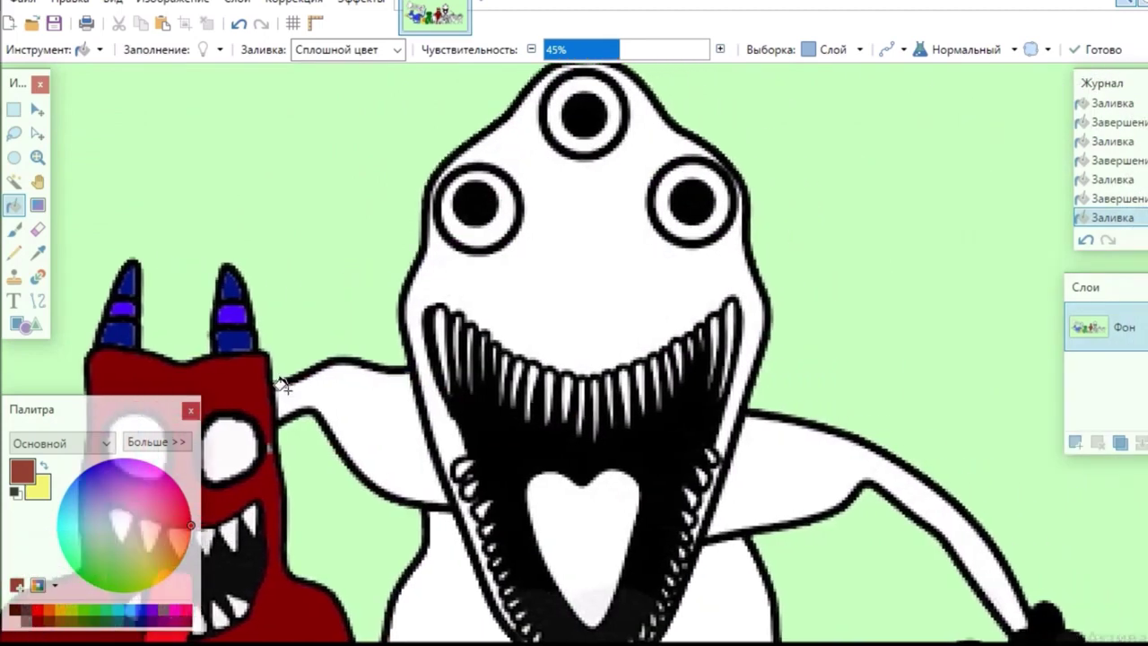
- Fill the three-eyed monster's head, both arms and upper body with bright blue
click(39, 228)
click(14, 208)
click(94, 466)
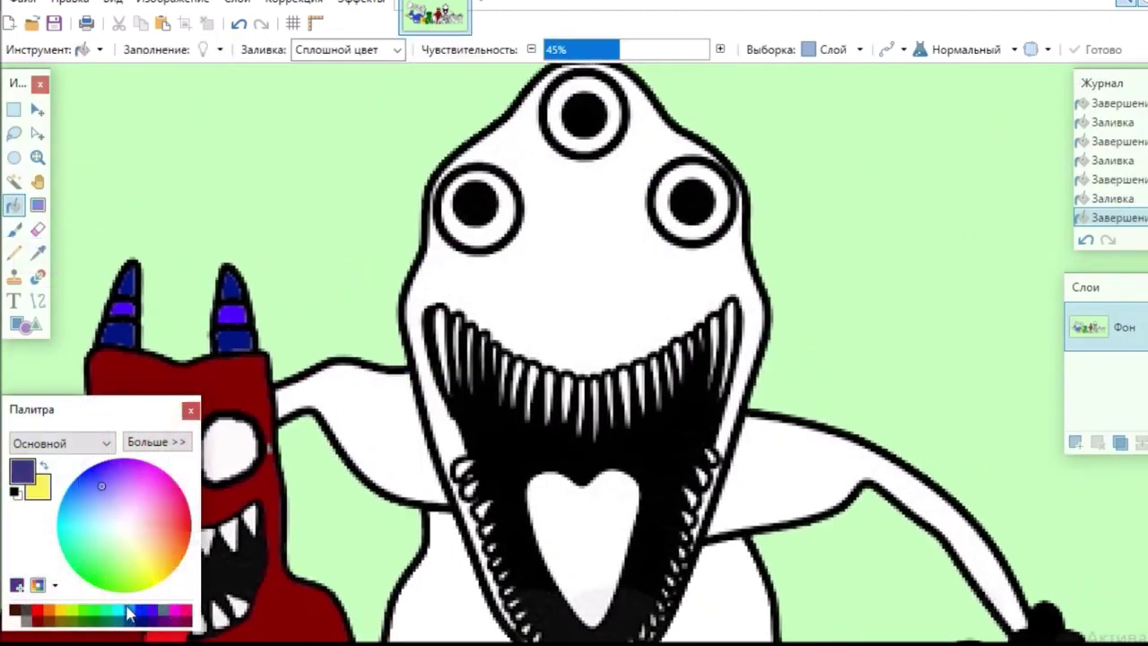
click(547, 269)
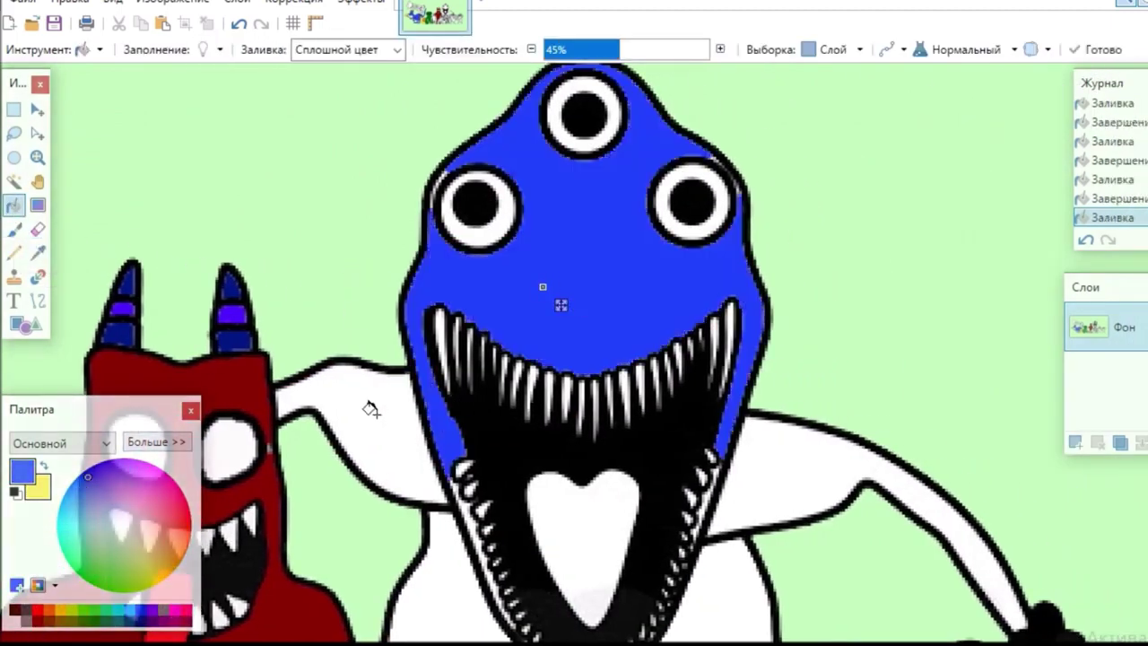
click(371, 403)
click(830, 444)
click(731, 587)
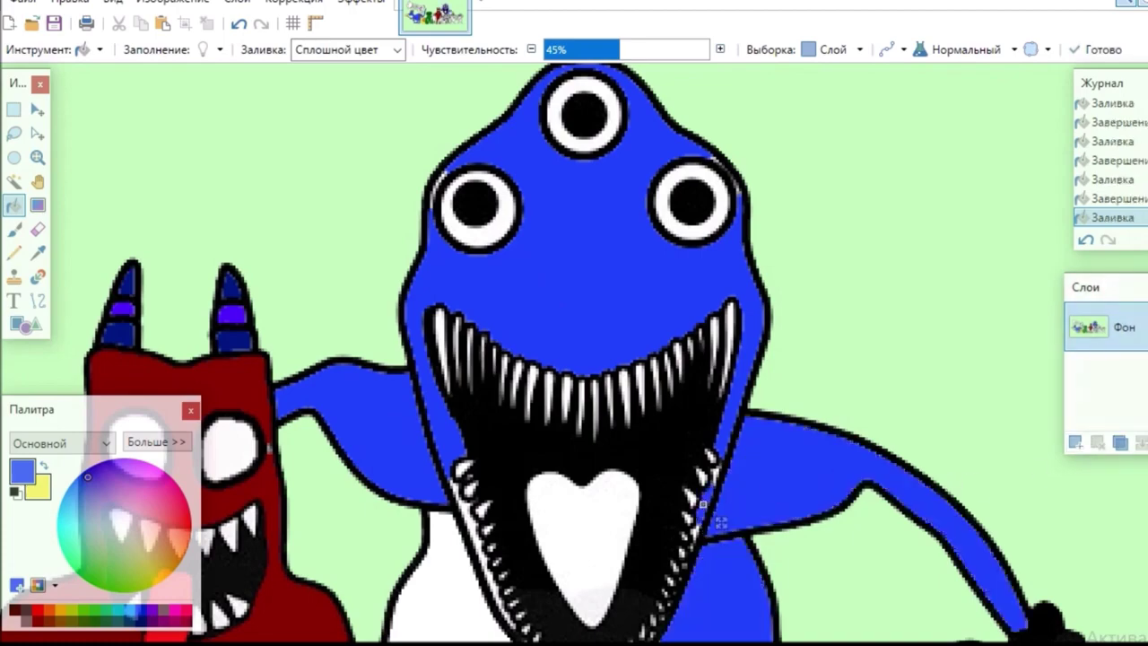
- Fill the remaining white patches of the three-eyed monster's body behind the jellyfish's tentacles with the same bright blue
scroll(718, 520, down, 4)
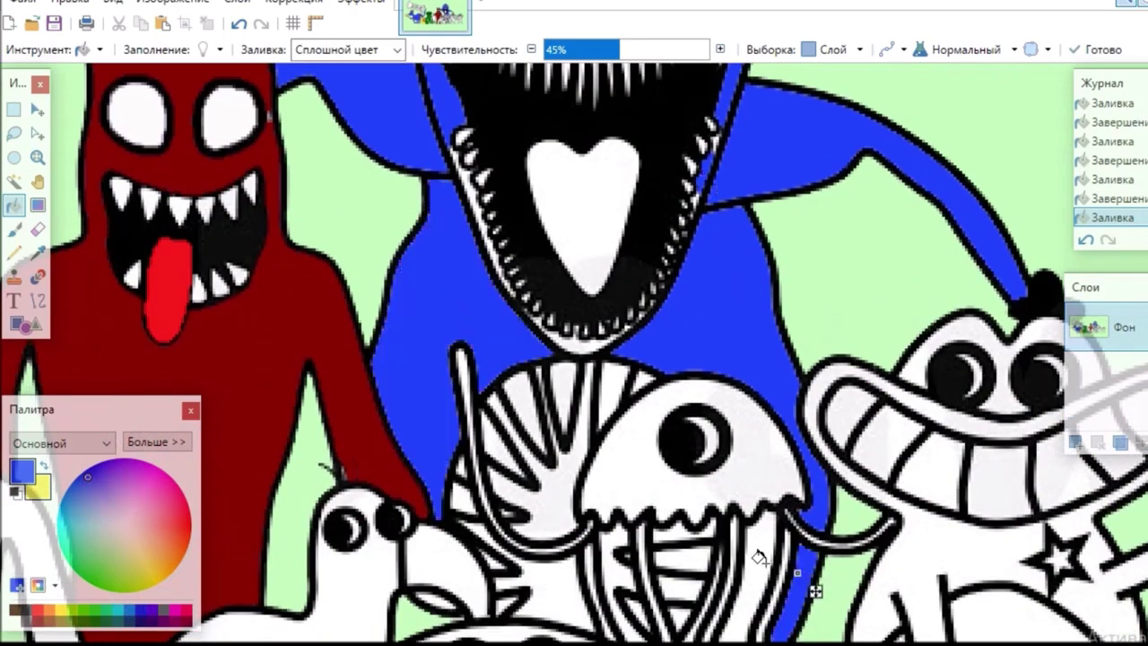
scroll(758, 560, down, 3)
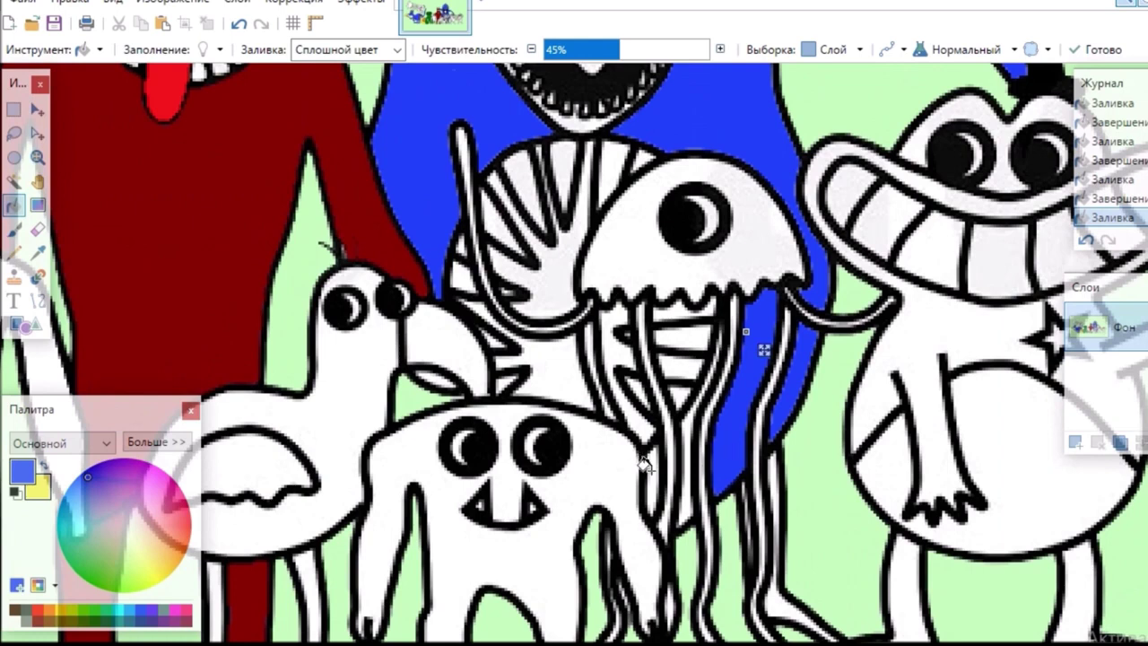
click(684, 433)
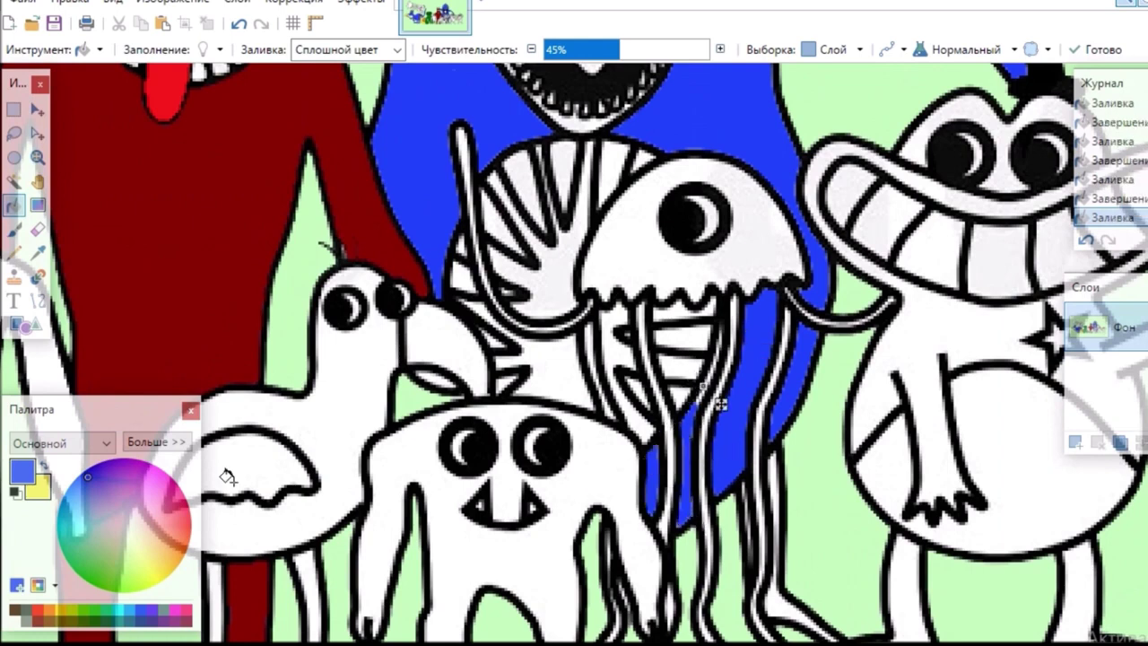
- Fill the dark sections around the teeth in the three-eyed monster's belly, including those between the jellyfish's tentacles, with dark indigo
click(37, 206)
click(14, 206)
click(151, 620)
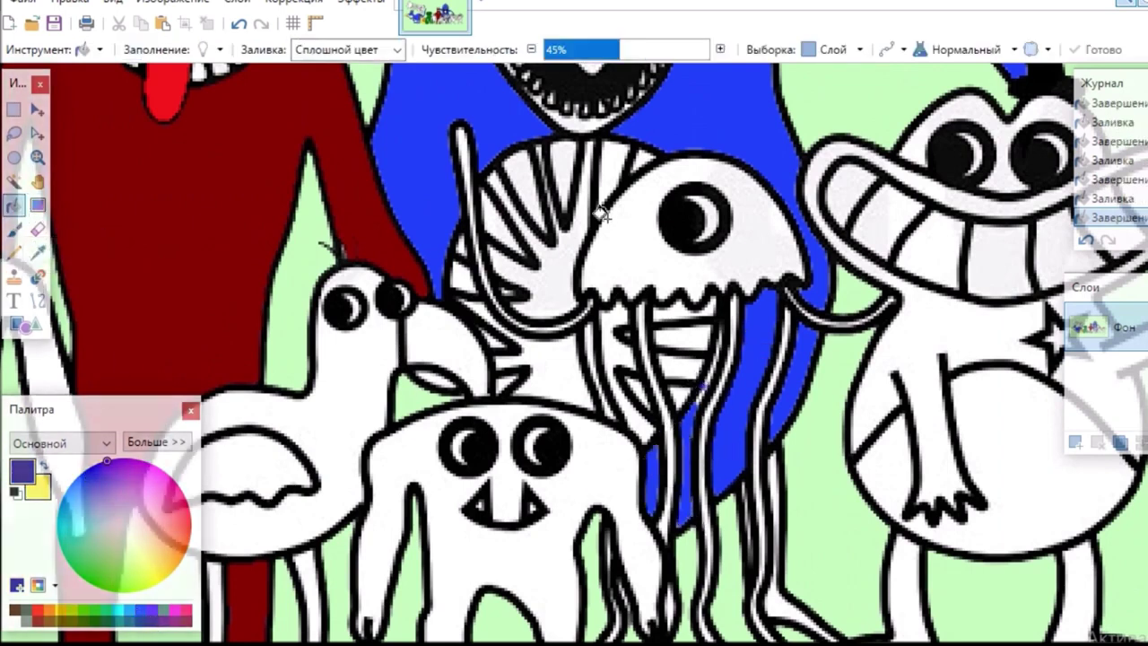
click(575, 279)
click(551, 368)
click(620, 333)
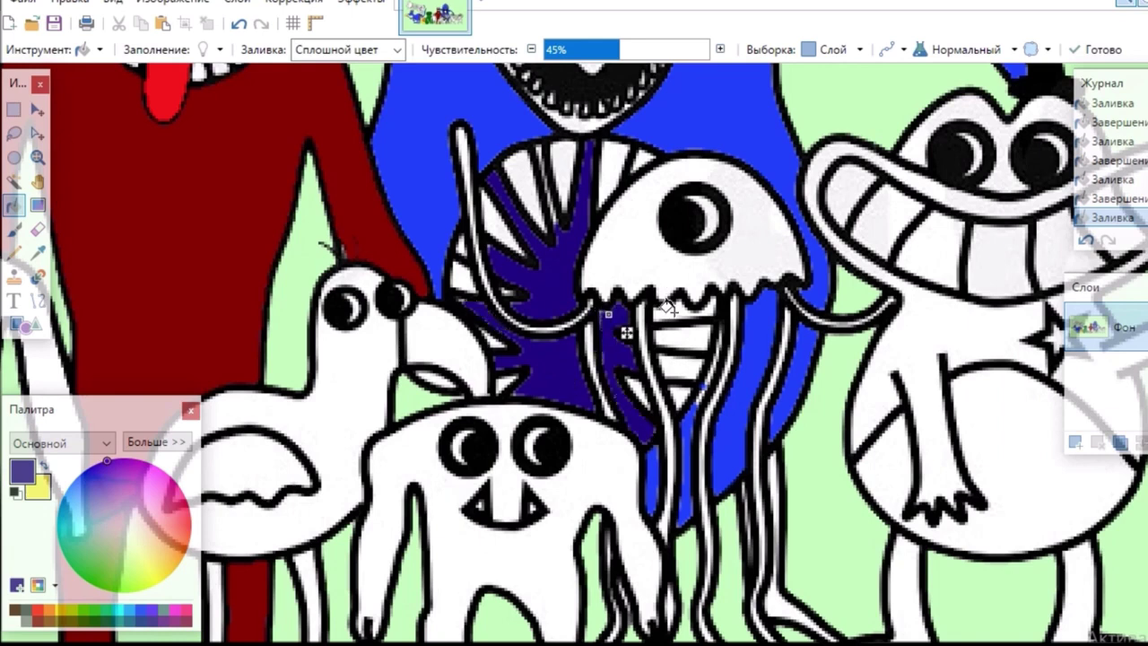
click(682, 309)
click(688, 368)
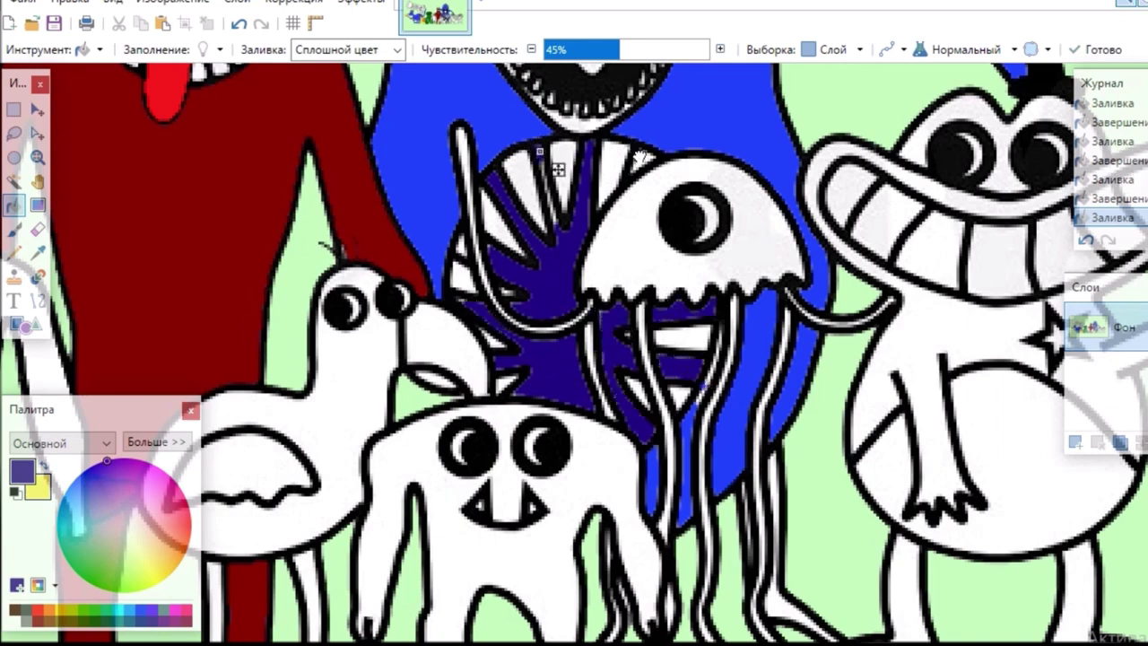
click(663, 175)
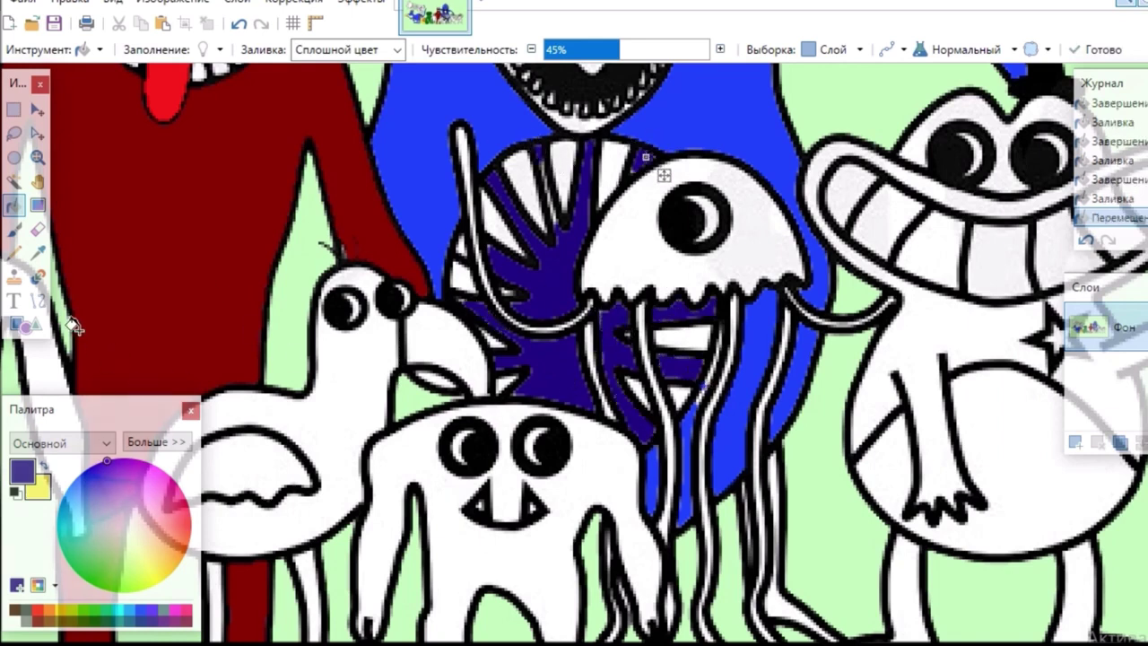
click(459, 245)
- Choose an orange-red and fill the jellyfish's head with it
click(38, 206)
click(13, 207)
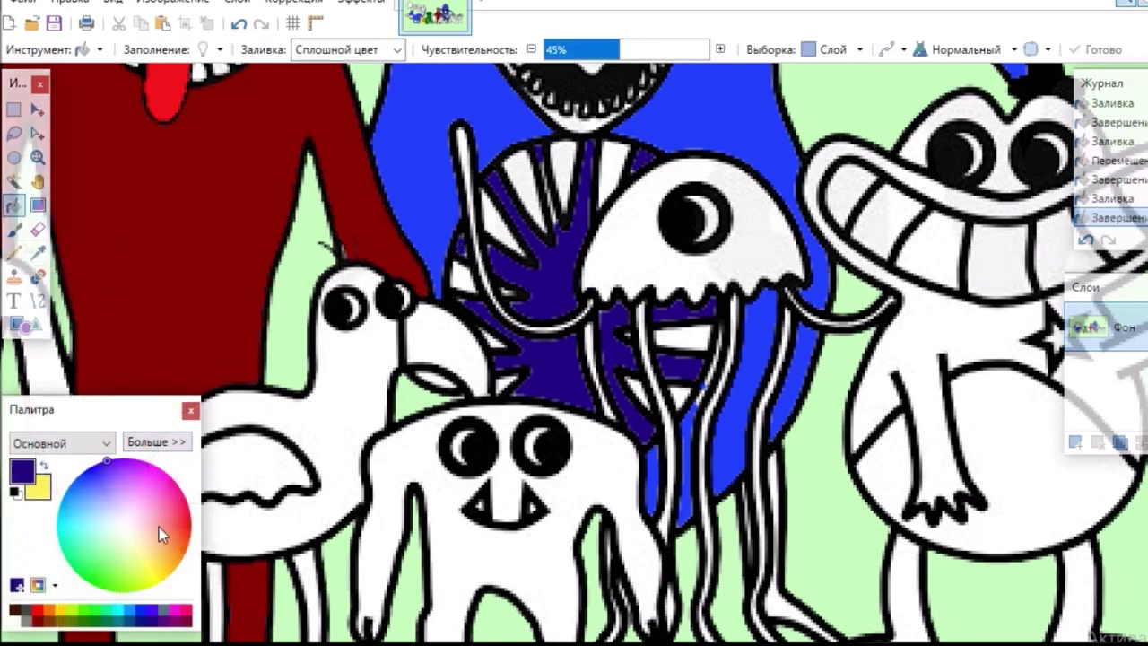
click(174, 541)
click(681, 269)
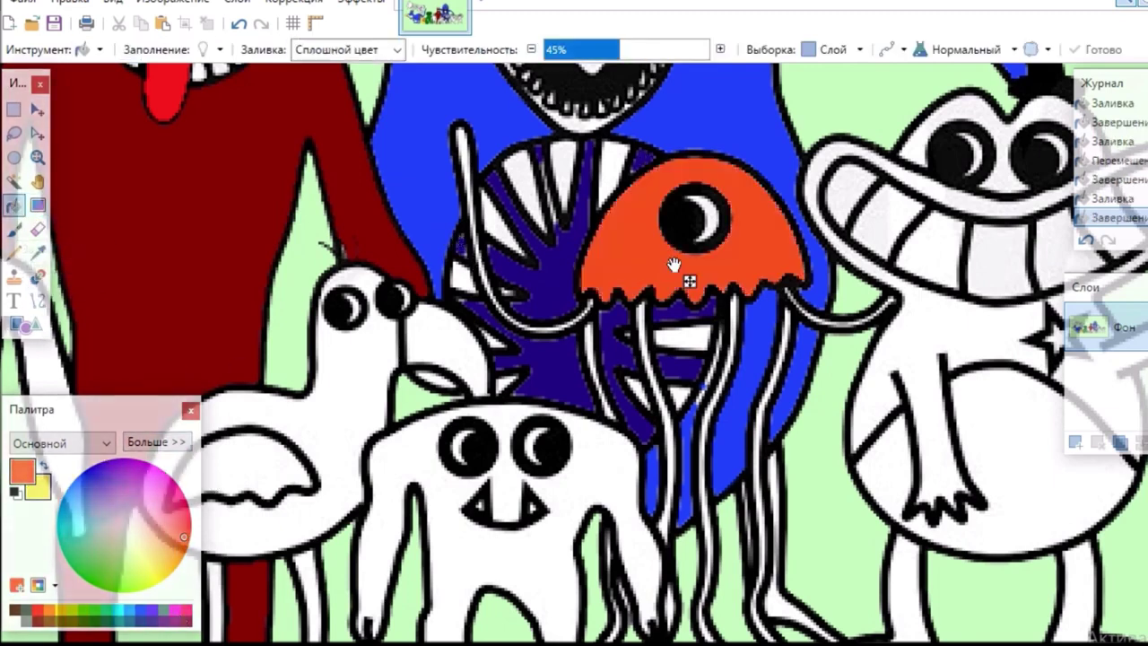
- Fill parts of the jellyfish's raised arm and its first two hanging tentacles with the same orange-red
click(461, 148)
click(543, 328)
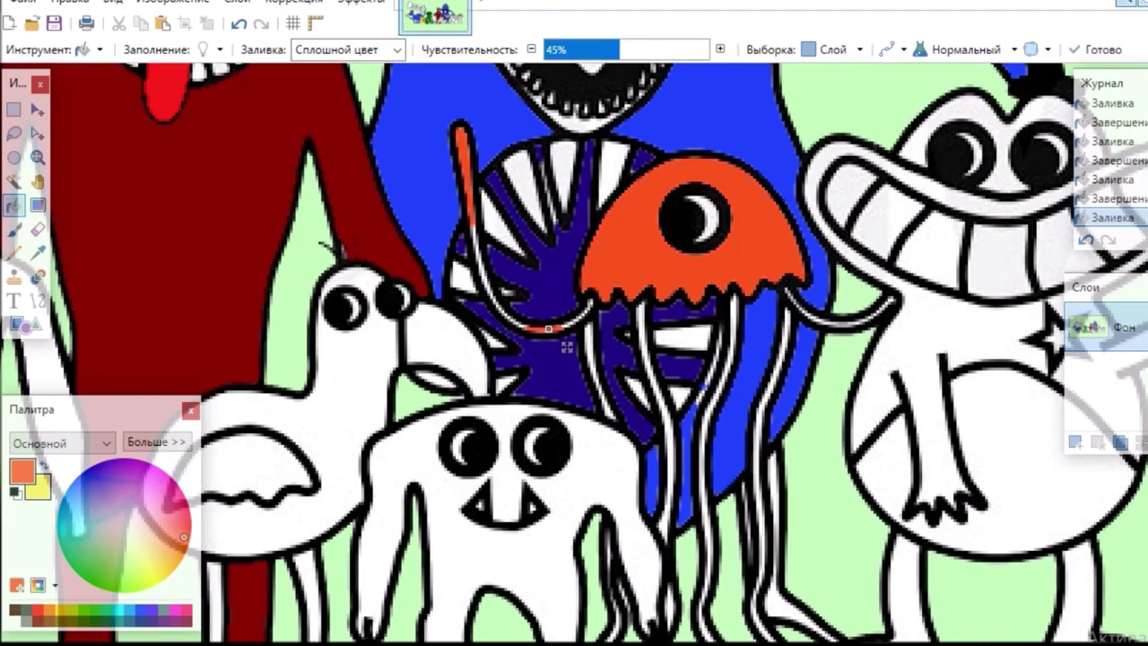
scroll(565, 339, up, 1)
click(656, 347)
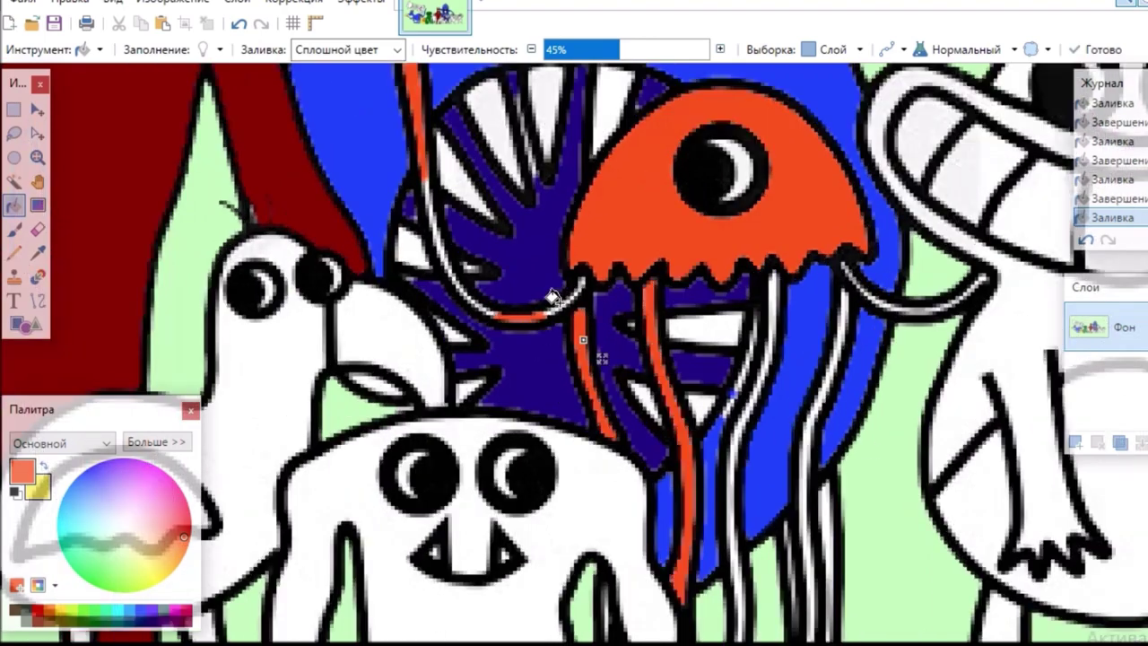
- Undo the last fill and paint the white gaps in the jellyfish's raised arm orange-red with the width 3 brush
click(560, 302)
click(235, 24)
click(15, 230)
click(491, 310)
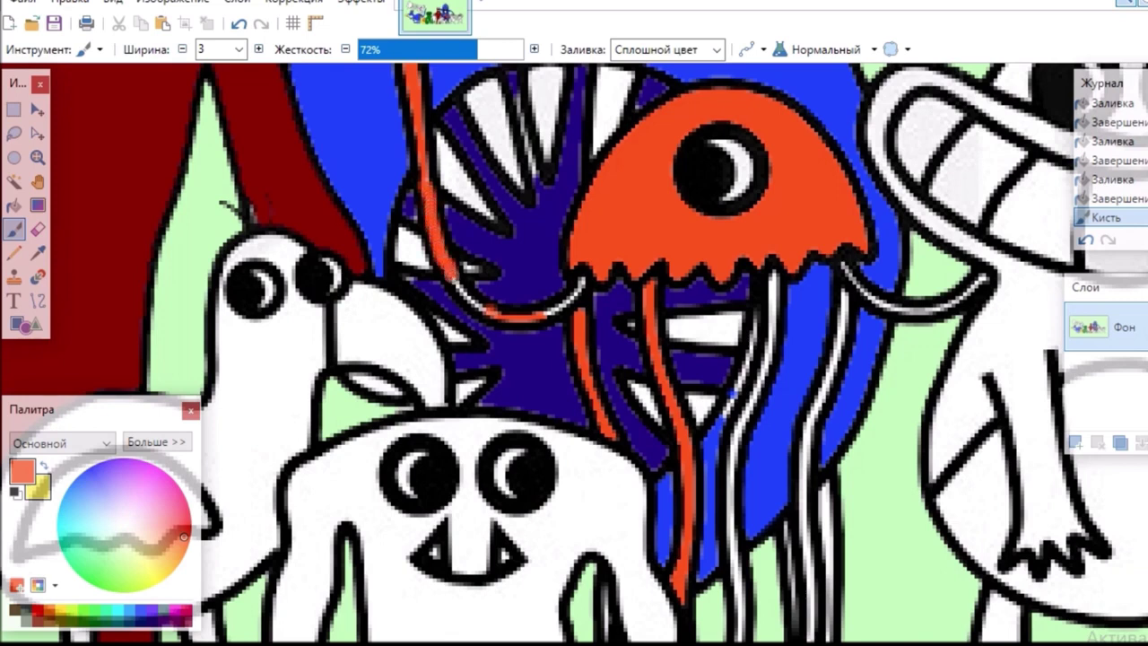
drag(487, 312, 546, 313)
click(581, 281)
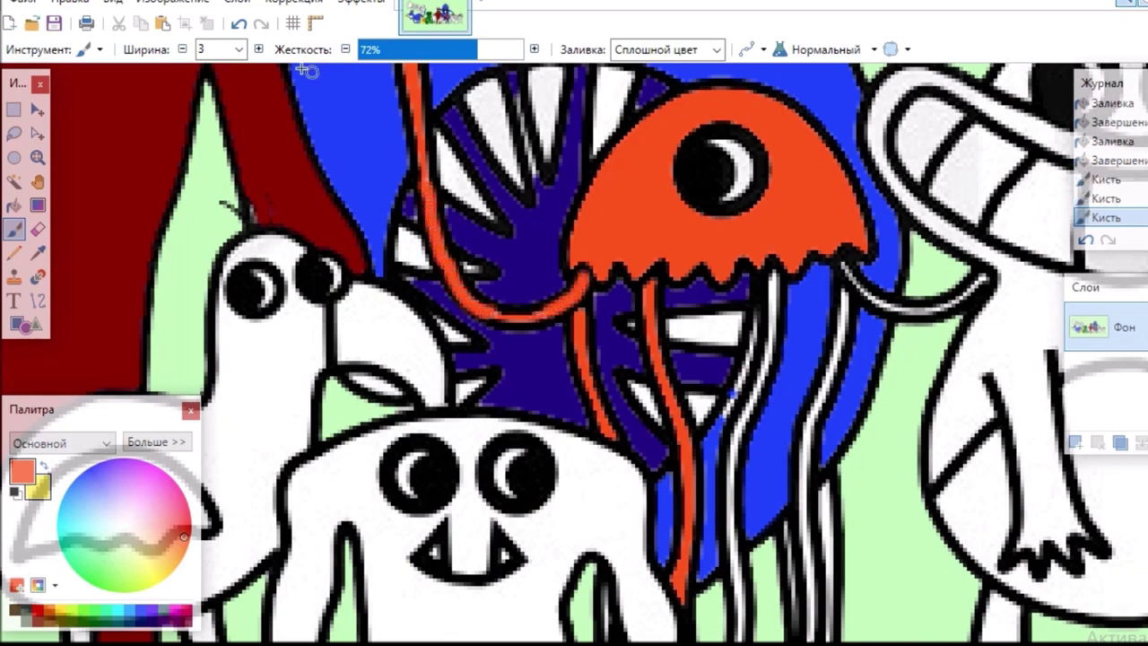
- Fill the jellyfish's other two hanging tentacles and the start of its arm beside the grinning monster with orange-red
click(14, 204)
click(764, 309)
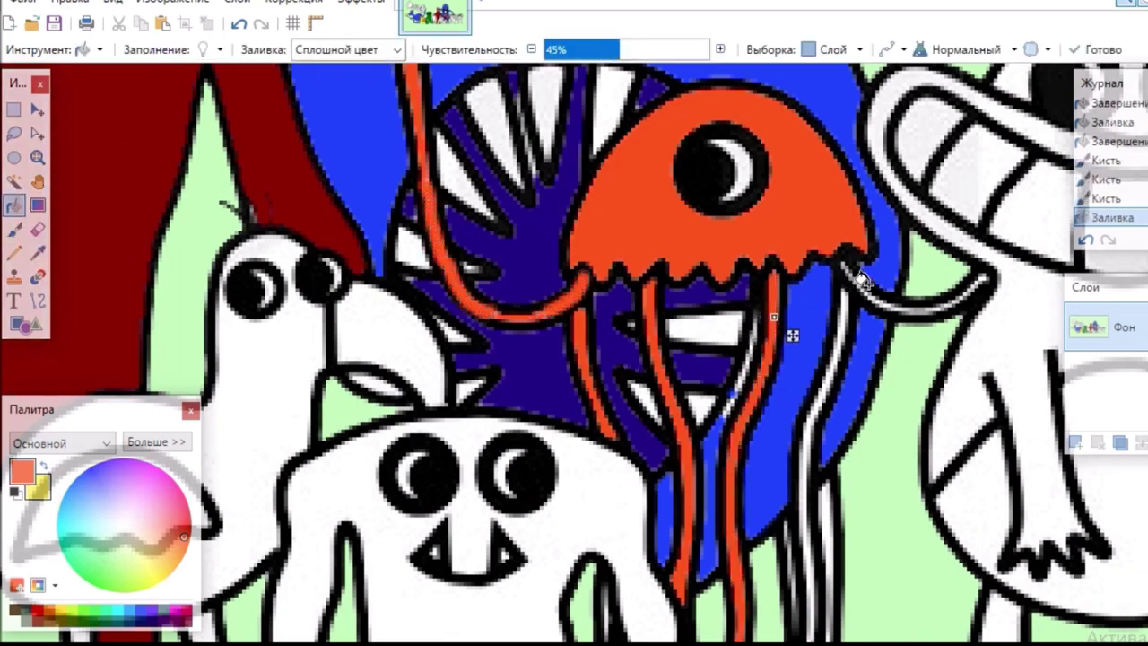
click(879, 303)
click(843, 312)
click(832, 361)
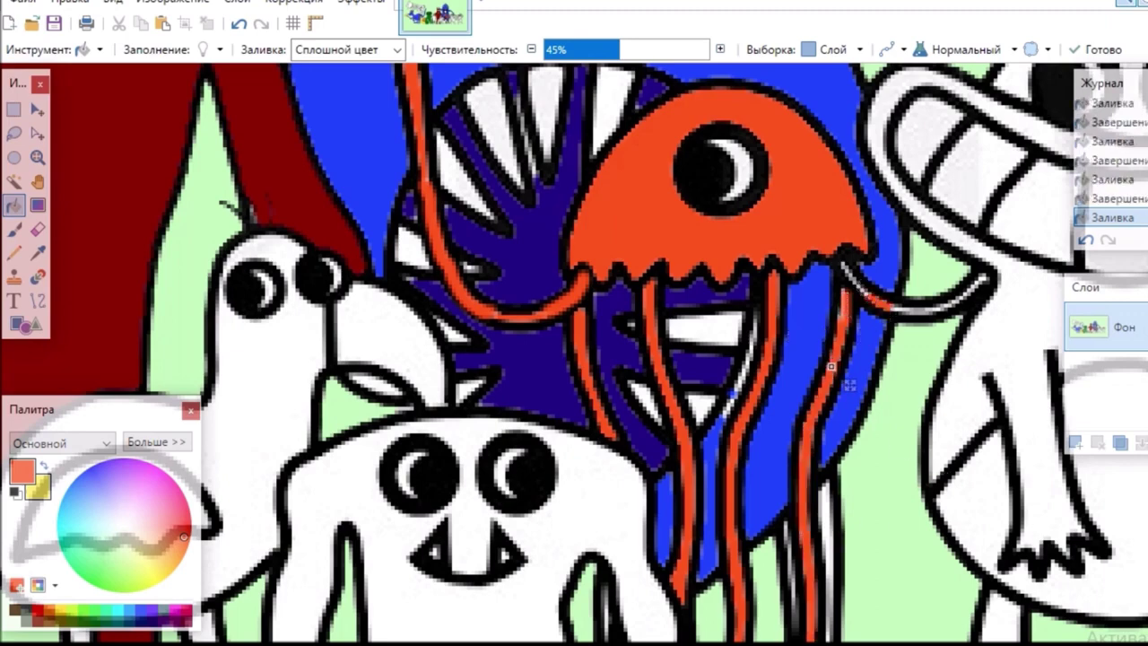
- Fill the lower ends of the jellyfish's tentacles and the rest of its arm beside the grinning monster with orange-red
scroll(788, 529, down, 5)
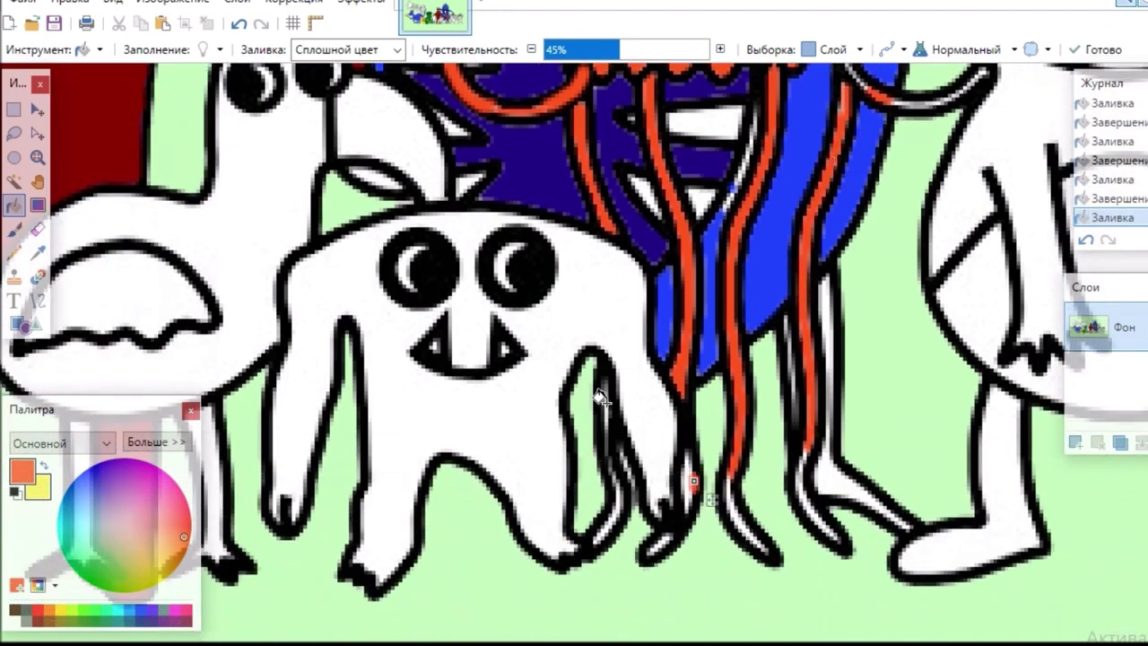
click(602, 399)
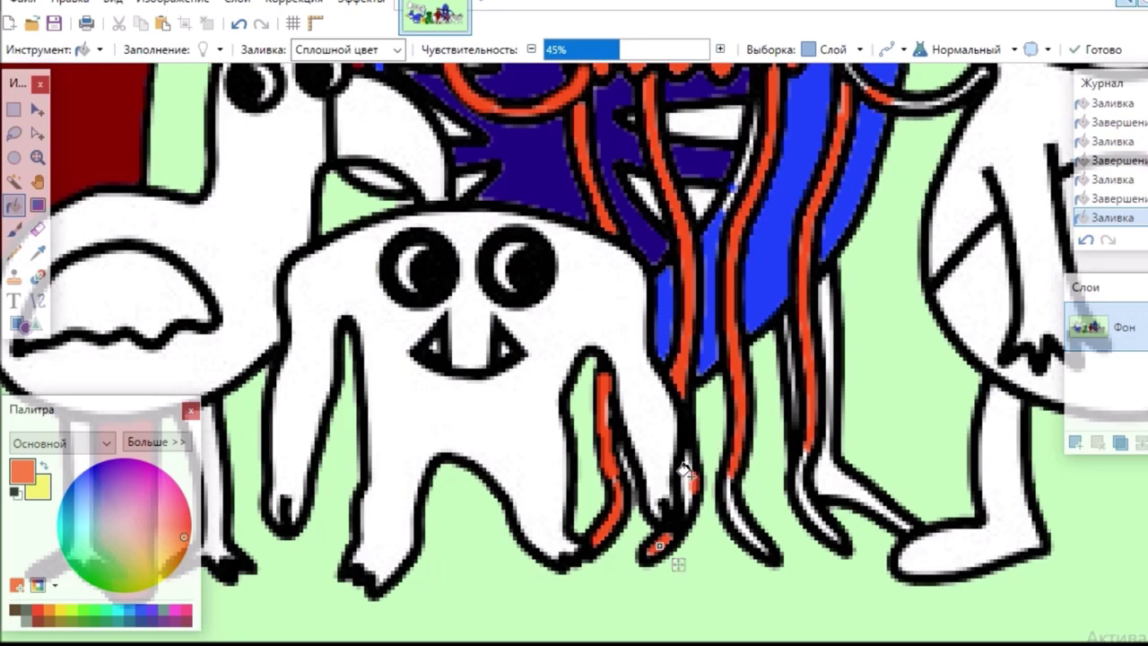
click(735, 511)
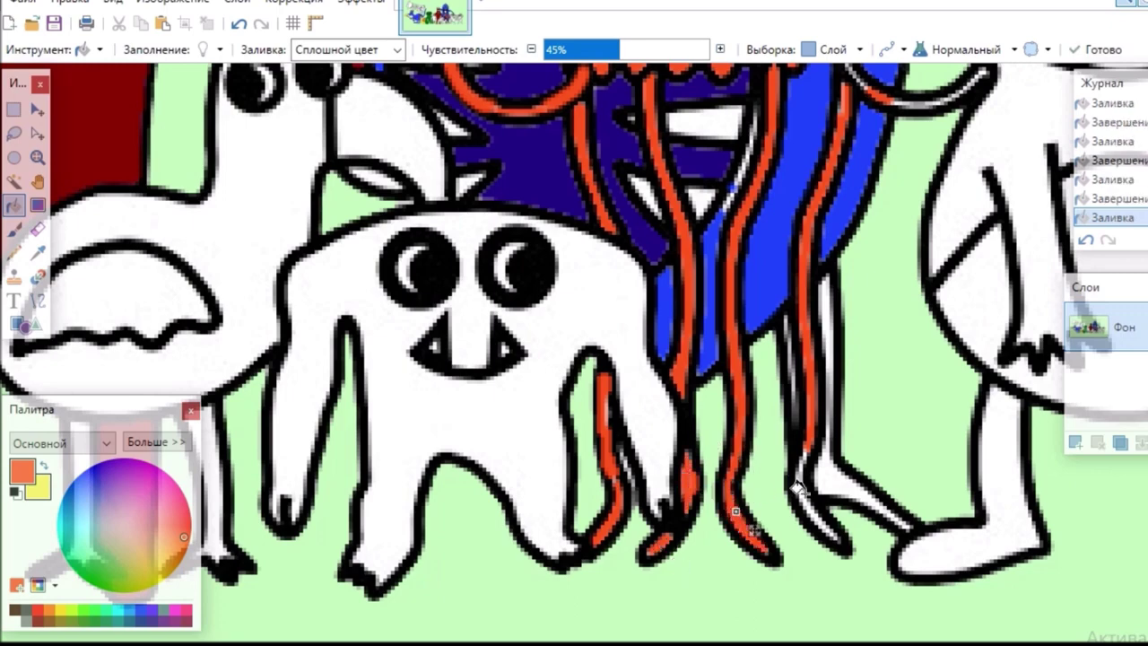
click(822, 515)
scroll(825, 516, up, 3)
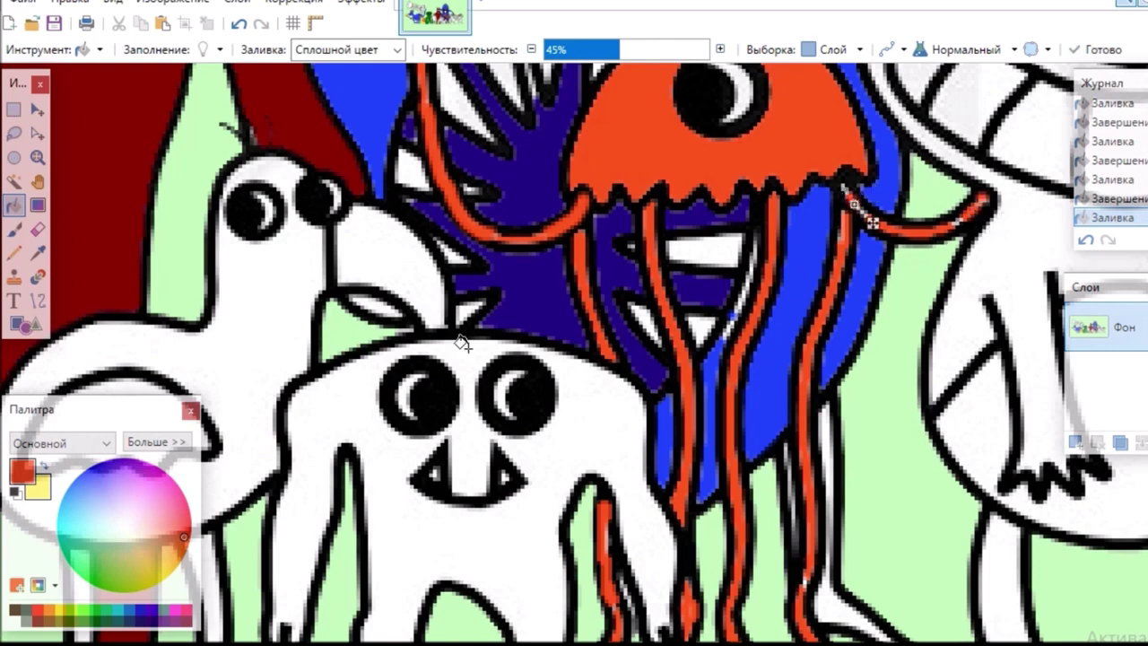
- Sample the three-eyed monster's blue body colour and fill its leg and foot beside the tentacles with it
click(777, 395)
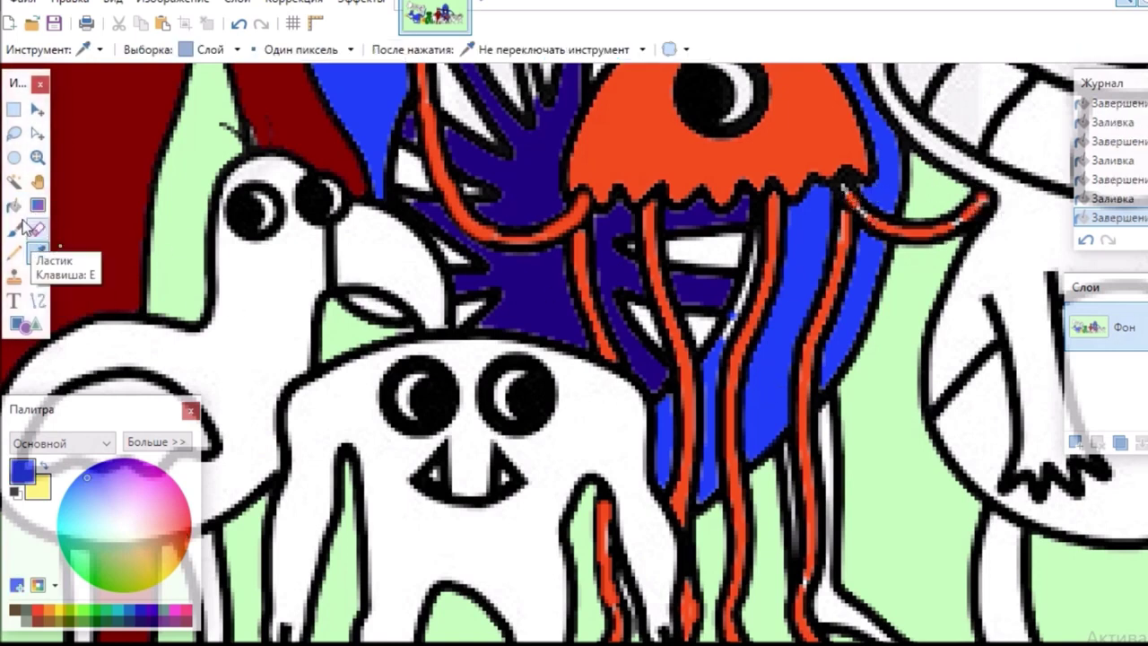
click(14, 204)
click(830, 605)
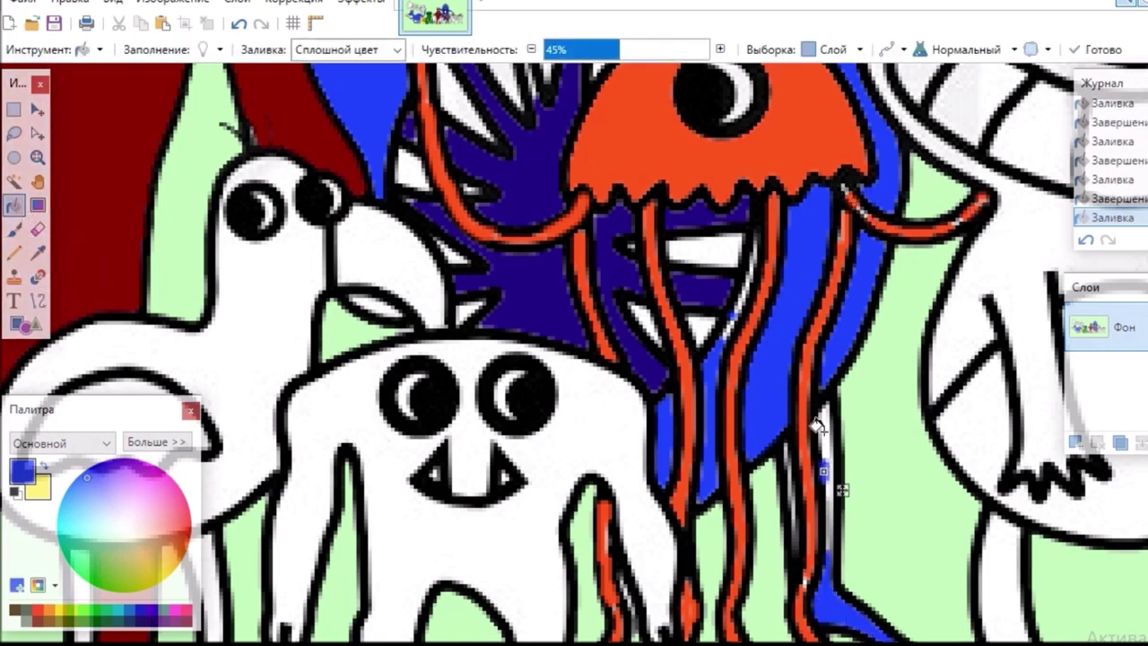
scroll(866, 619, down, 3)
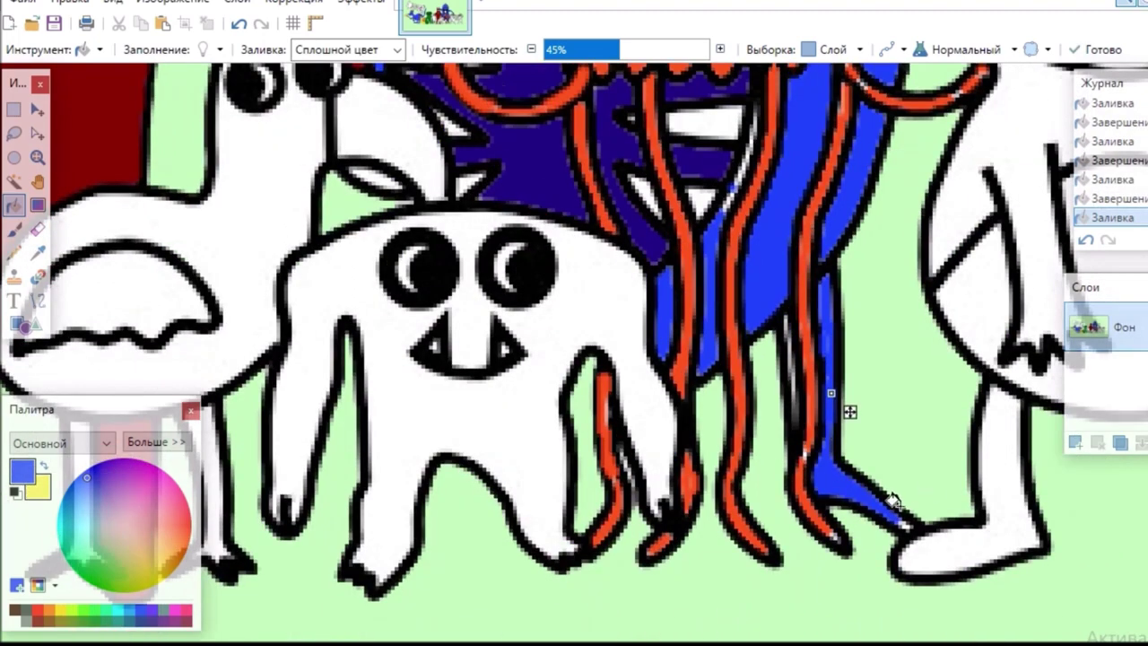
- Choose a light pinkish violet and fill the small two-toothed monster's body and the bird's wing with it
scroll(921, 540, left, 5)
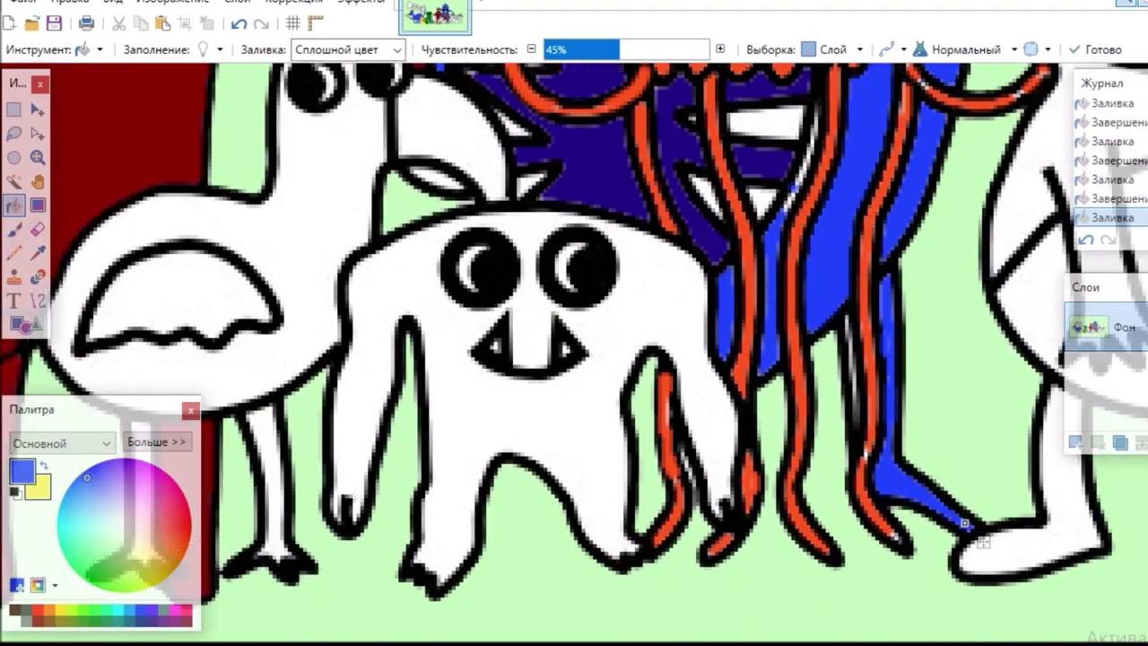
click(141, 489)
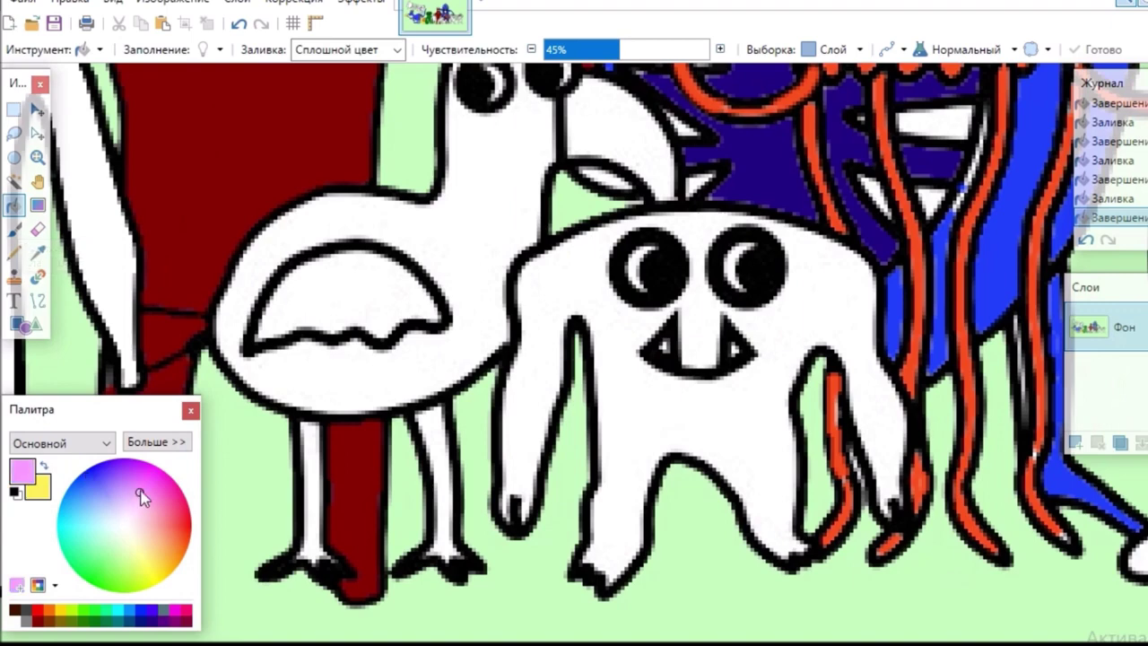
click(648, 415)
click(321, 278)
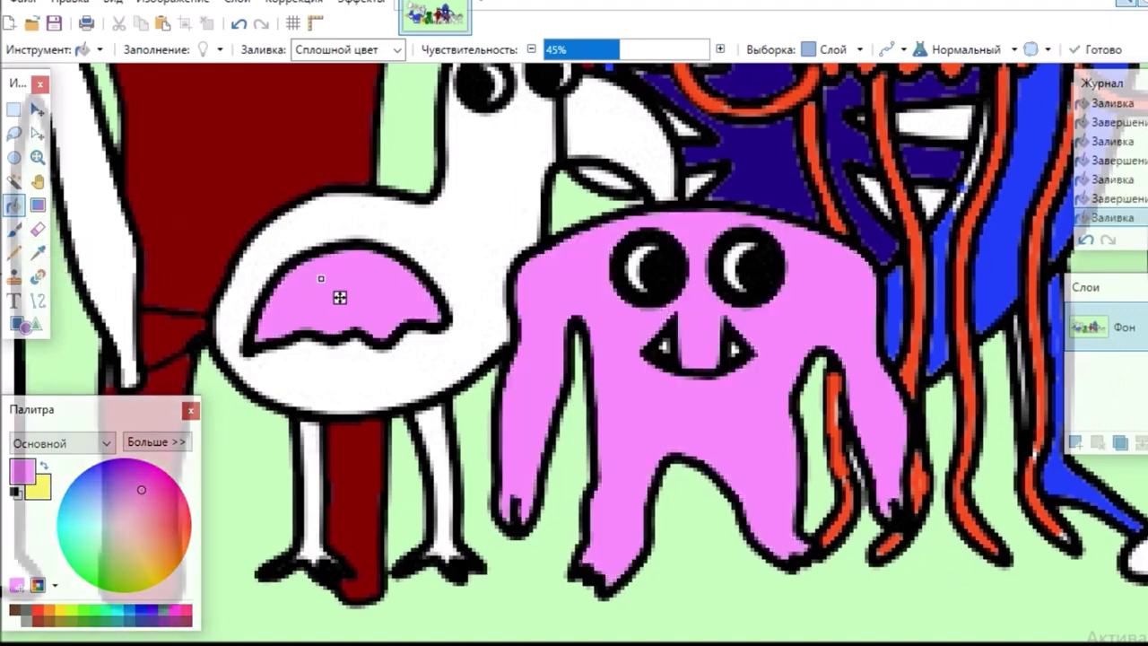
- Choose an orange and fill both parts of the bird's beak, moving the misplaced fill off the black outlines
scroll(321, 279, left, 3)
scroll(321, 279, up, 1)
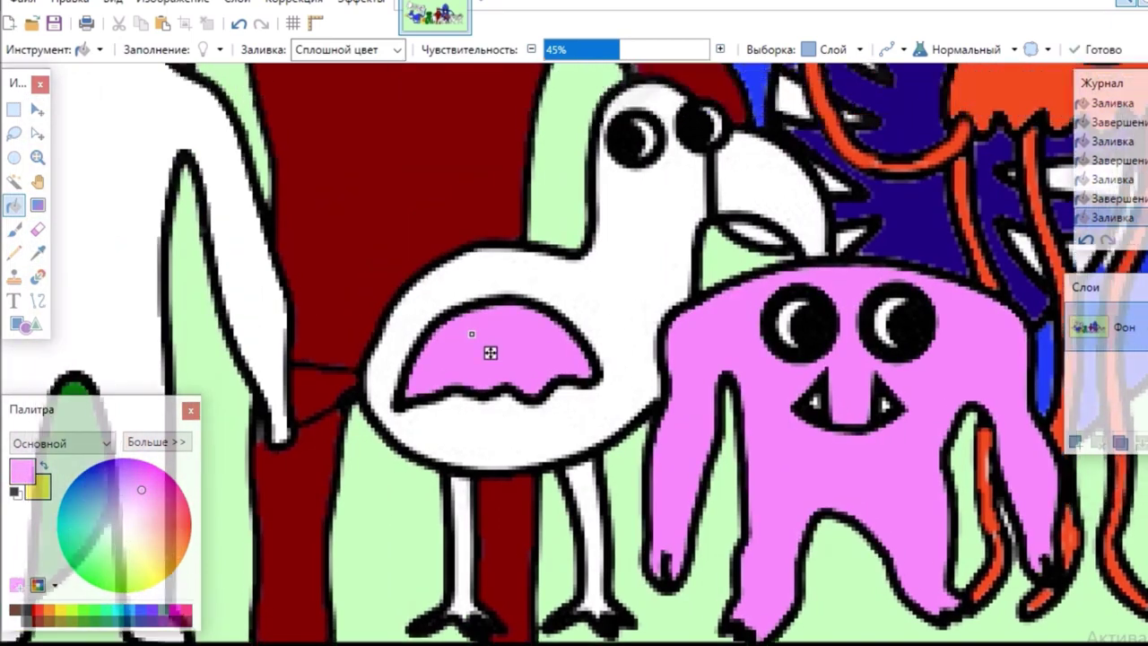
click(38, 205)
click(16, 212)
click(182, 541)
click(798, 149)
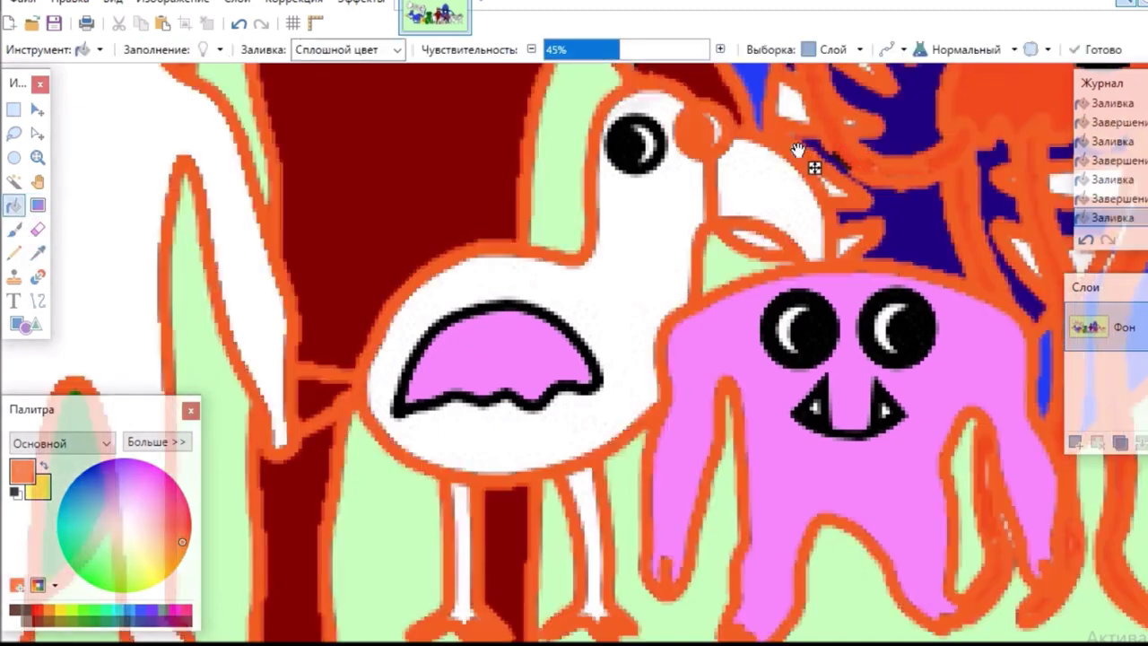
drag(814, 169, 793, 188)
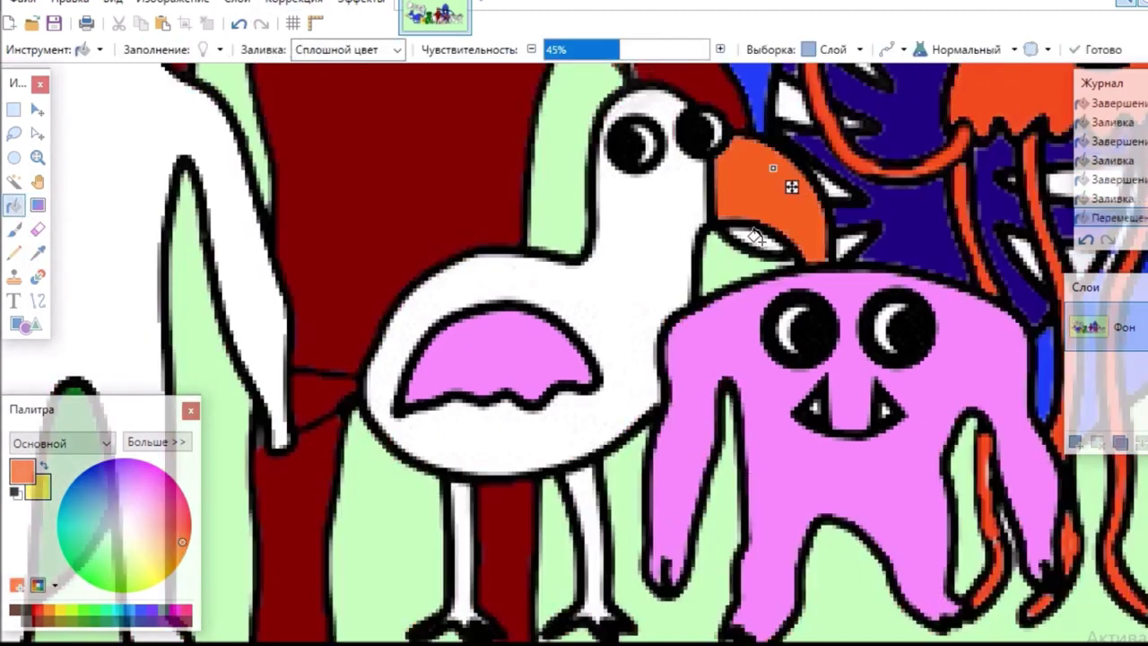
click(761, 240)
- Fill the bird's head and body with pink and its legs with light orange
click(175, 536)
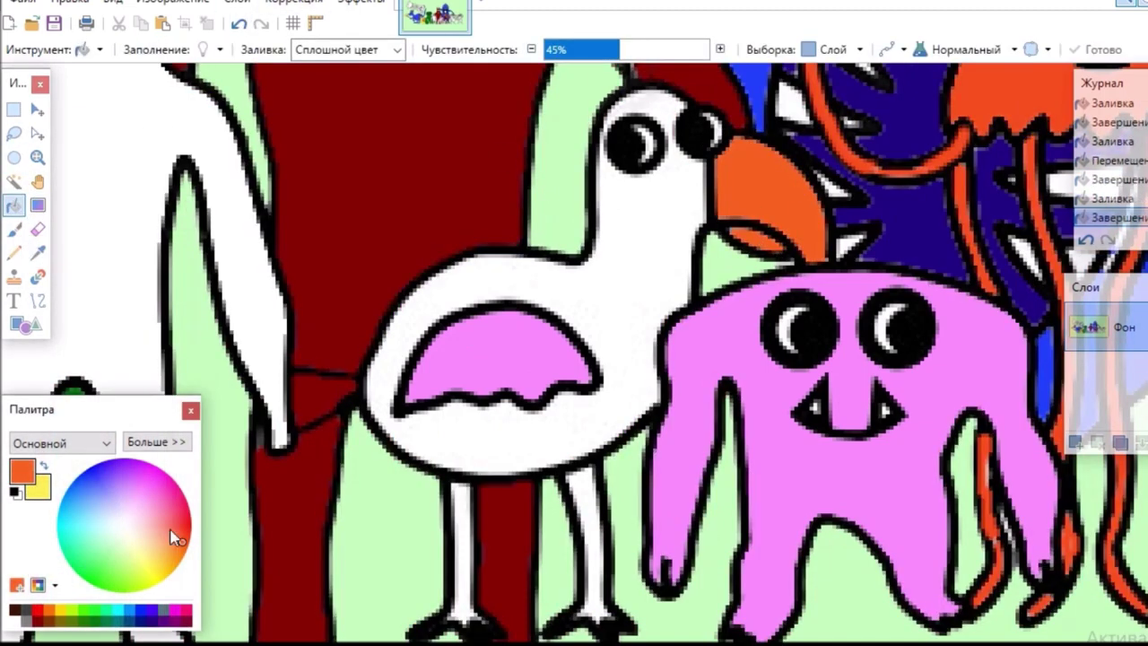
click(626, 306)
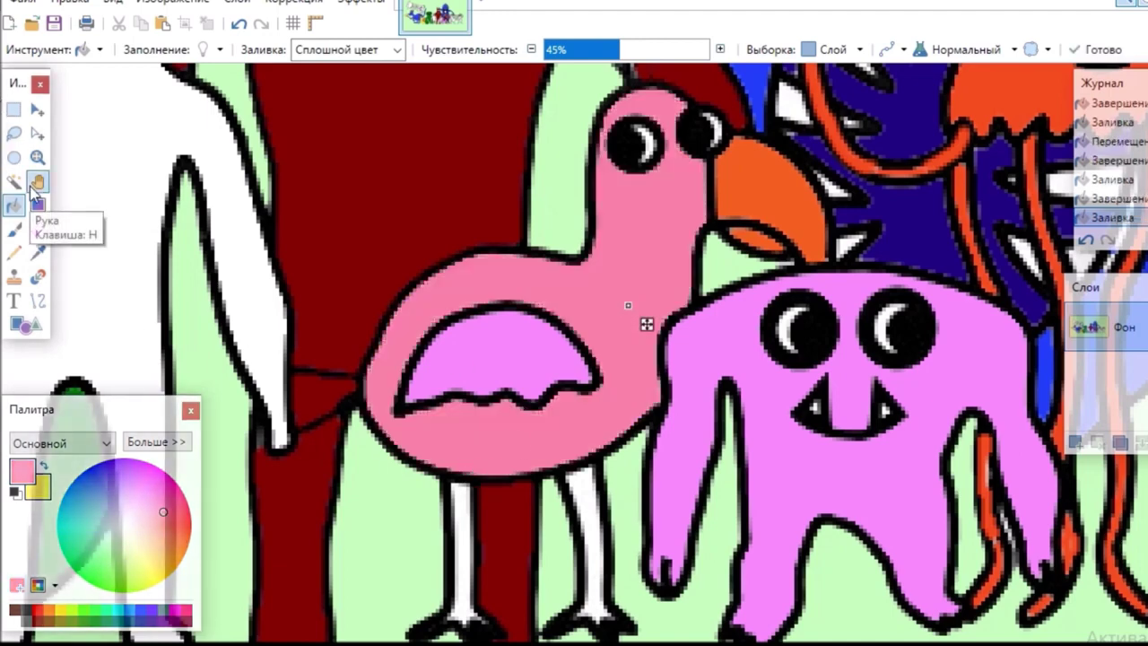
click(16, 205)
click(462, 511)
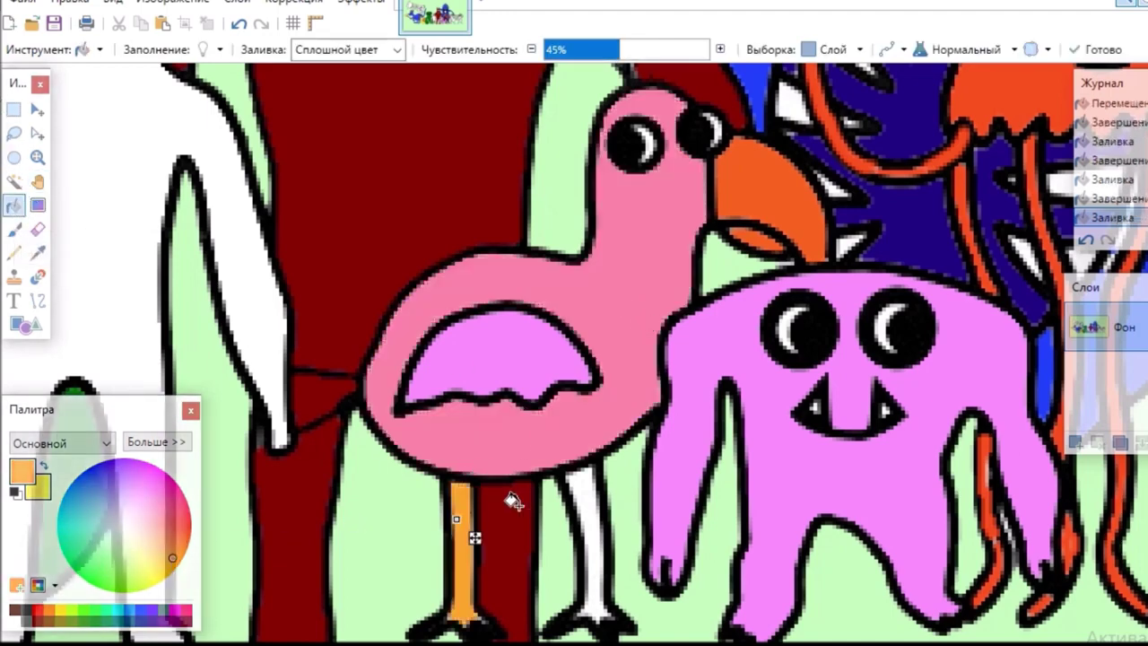
click(589, 487)
scroll(606, 507, up, 5)
scroll(574, 353, up, 3)
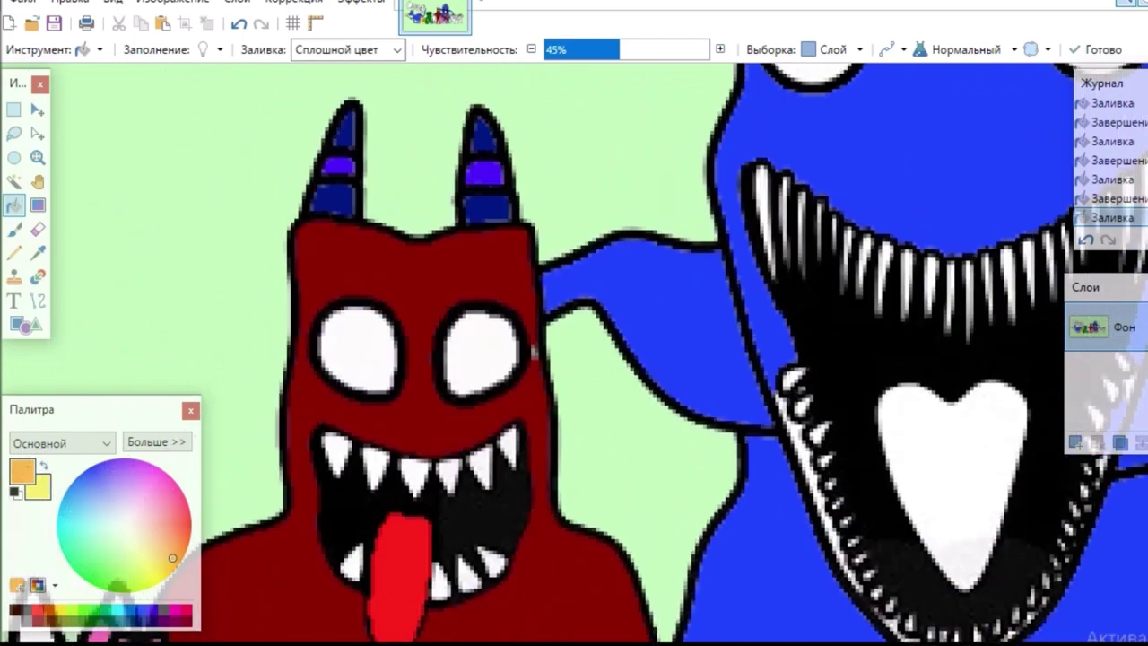
- Sample the three-eyed monster's blue body colour and fill the white strip around its lower jaw with it
scroll(574, 353, right, 6)
scroll(573, 354, down, 4)
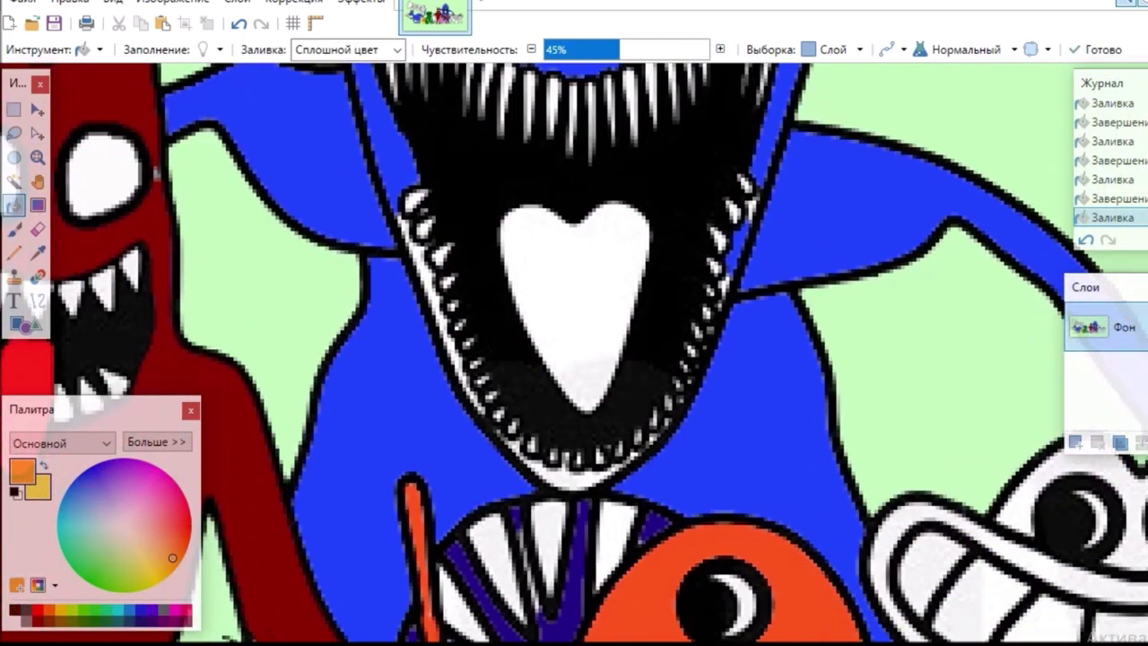
click(36, 227)
click(37, 252)
click(314, 165)
click(14, 206)
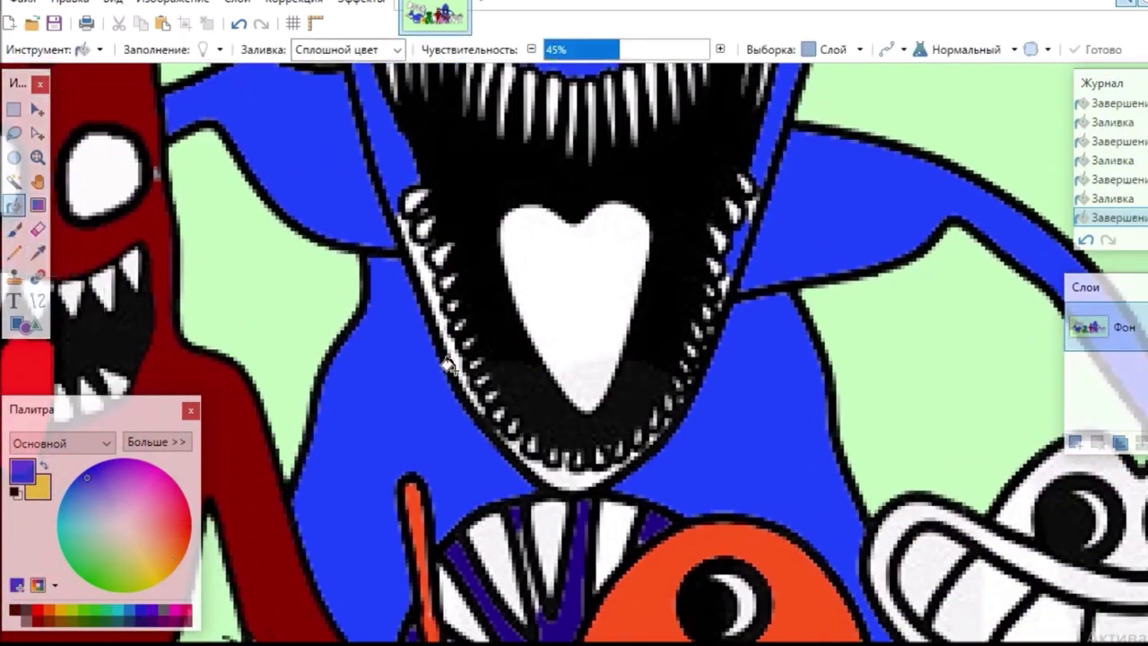
click(556, 477)
click(36, 232)
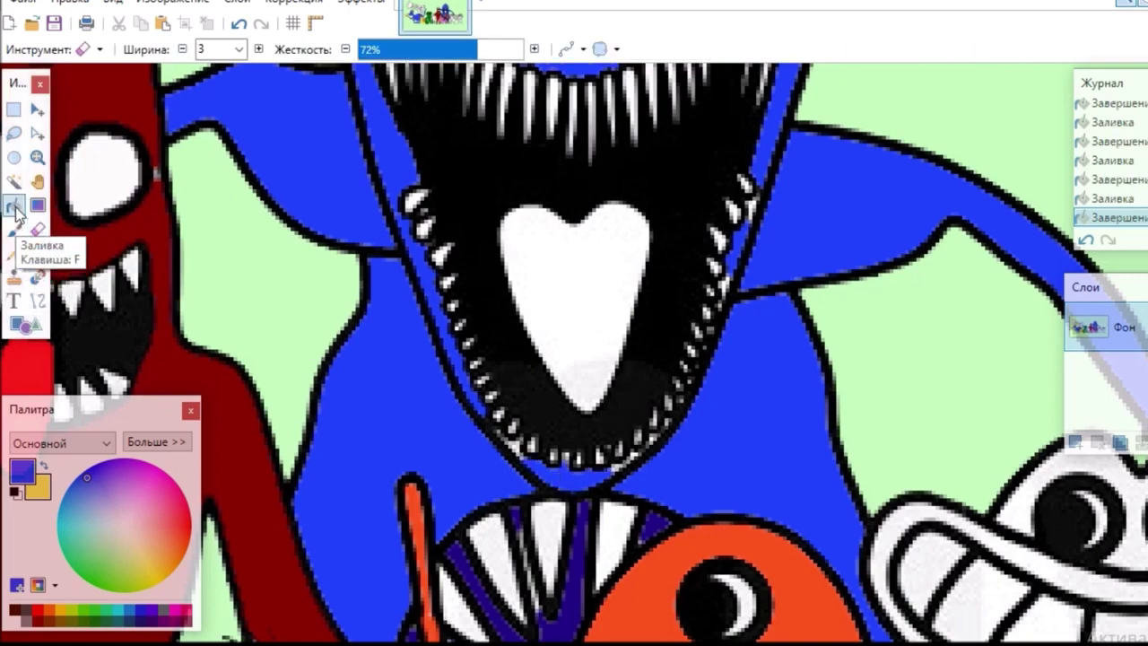
- Choose a bright red and fill the heart-shaped tongue in the three-eyed monster's mouth
click(14, 208)
click(174, 513)
click(607, 305)
- Choose a golden yellow-orange and fill the star badges on the chests of both wide-mouthed frogs
scroll(594, 594, up, 3)
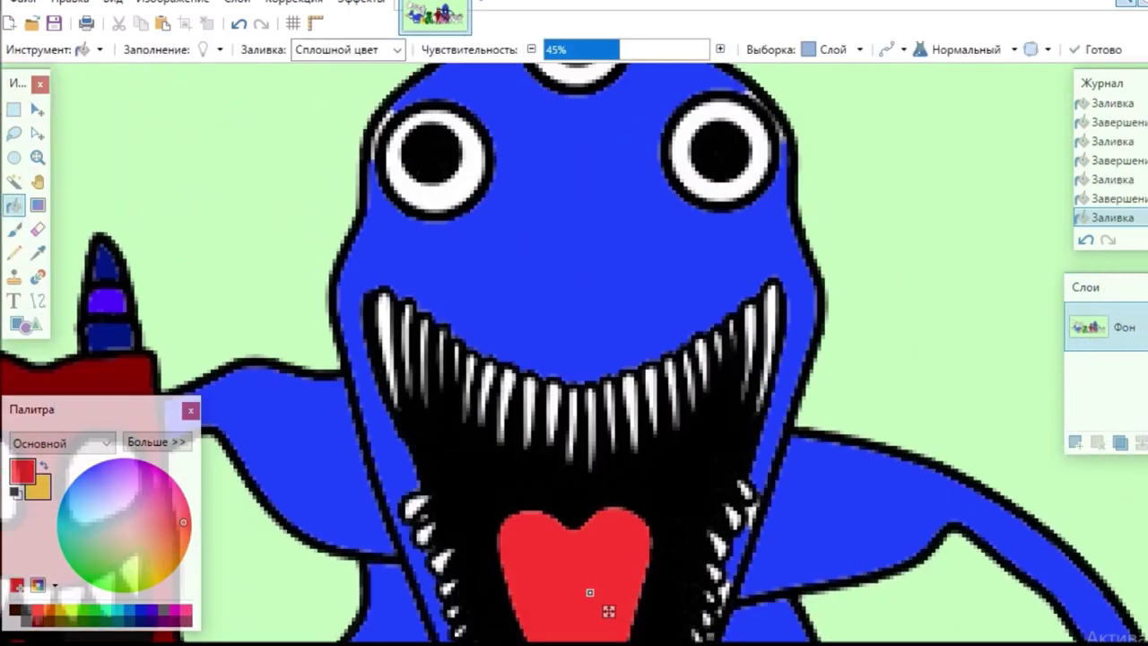
scroll(607, 615, up, 1)
scroll(607, 287, down, 7)
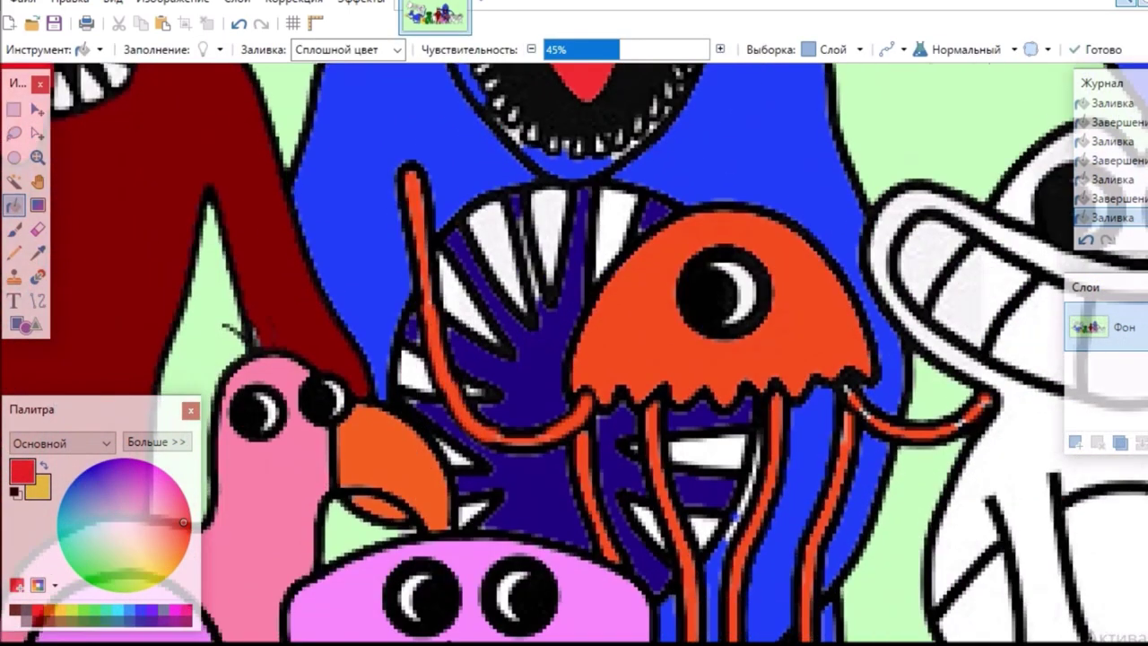
drag(619, 640, 792, 639)
scroll(625, 366, down, 1)
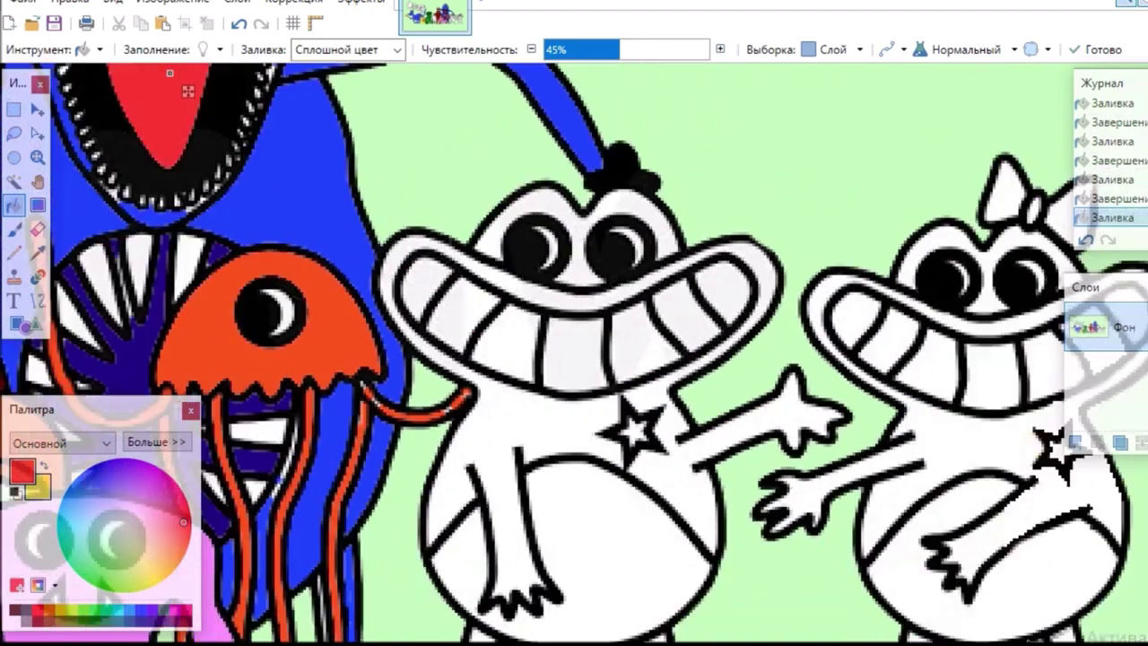
click(34, 210)
click(13, 205)
click(164, 571)
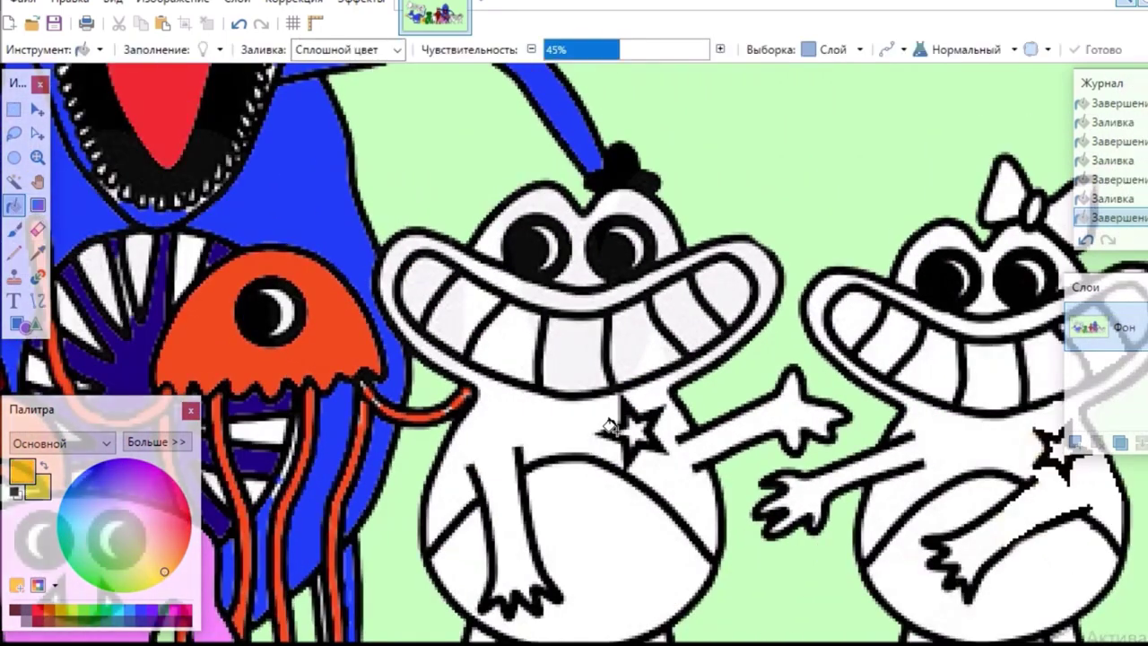
click(632, 431)
click(1053, 448)
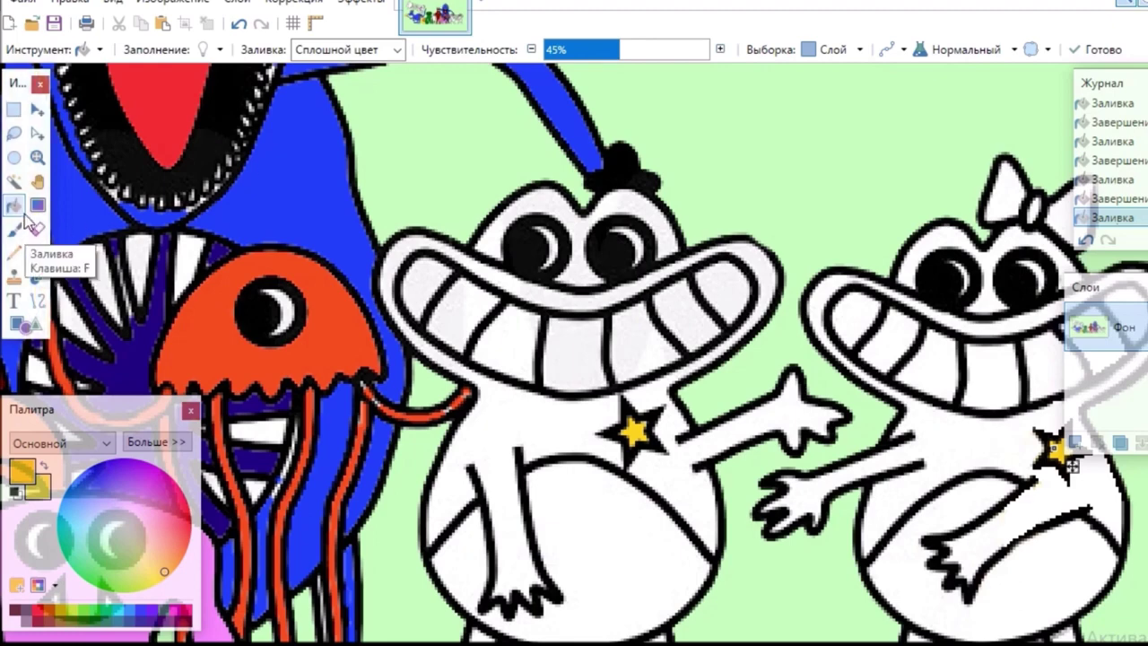
- Choose a dark brown and fill the head, body and both legs of the frog beside the jellyfish
click(18, 612)
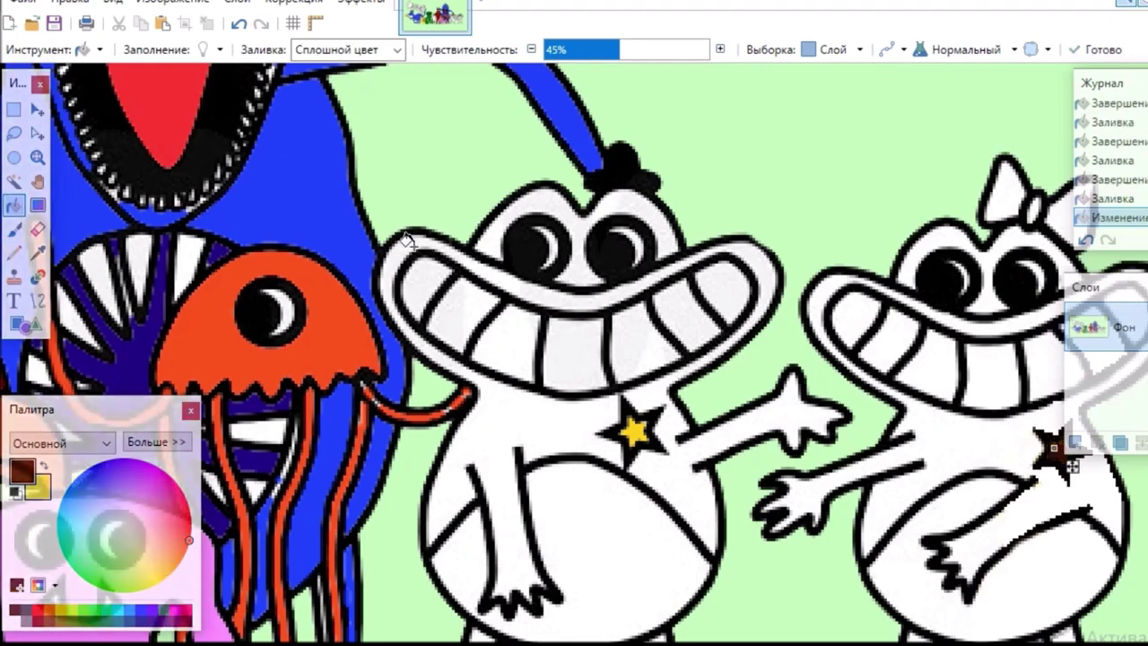
click(430, 262)
click(518, 202)
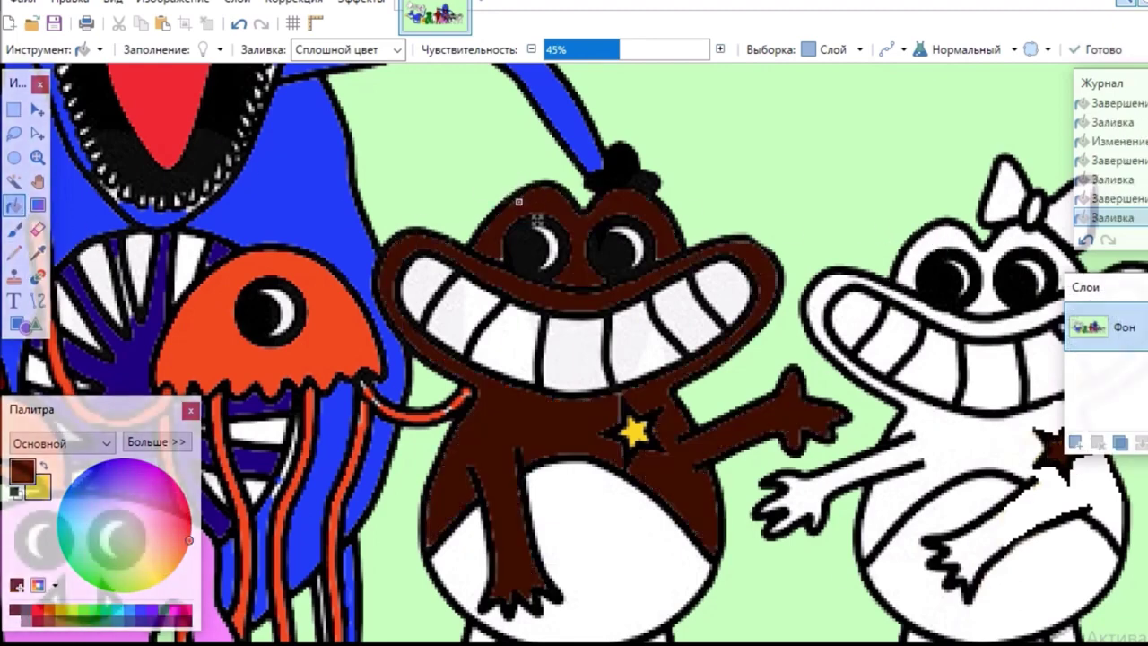
scroll(529, 224, down, 3)
click(482, 504)
click(656, 477)
scroll(832, 488, down, 4)
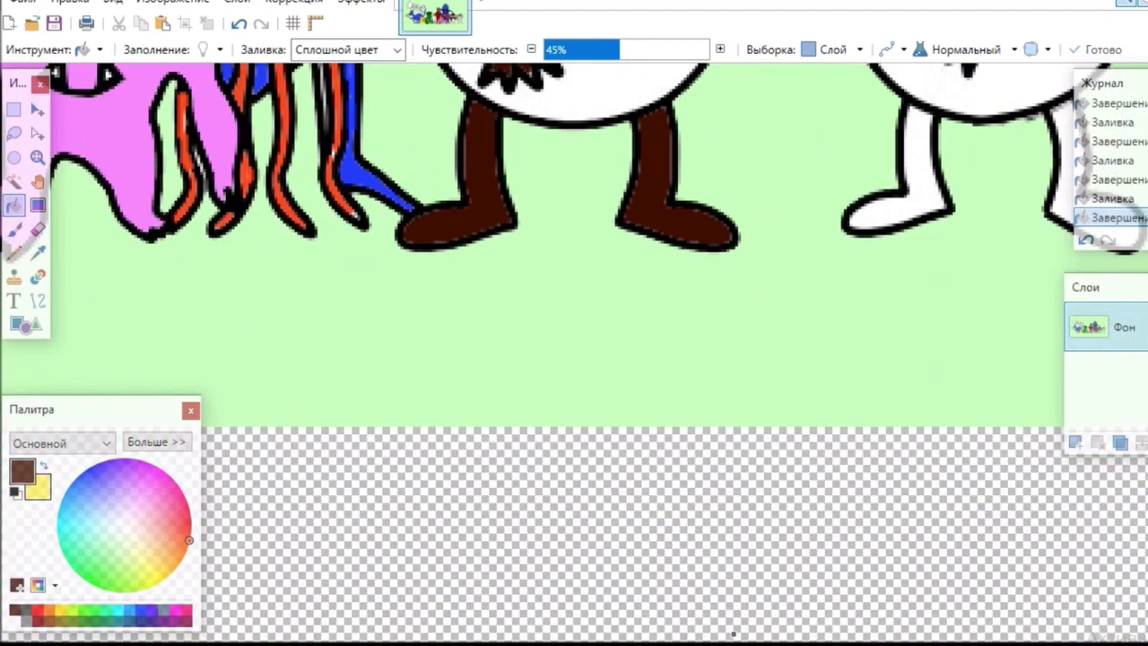
- Choose a dark greyish brown and fill the bellies of both frogs, including the patch beside the brown frog's arm
scroll(695, 395, up, 6)
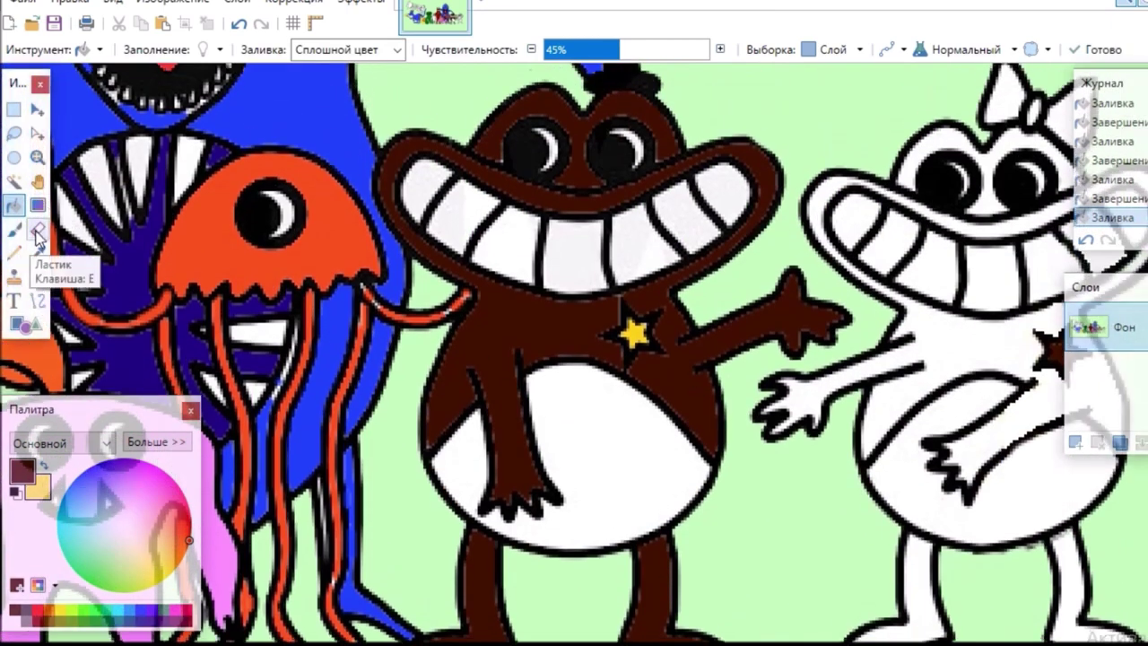
click(171, 533)
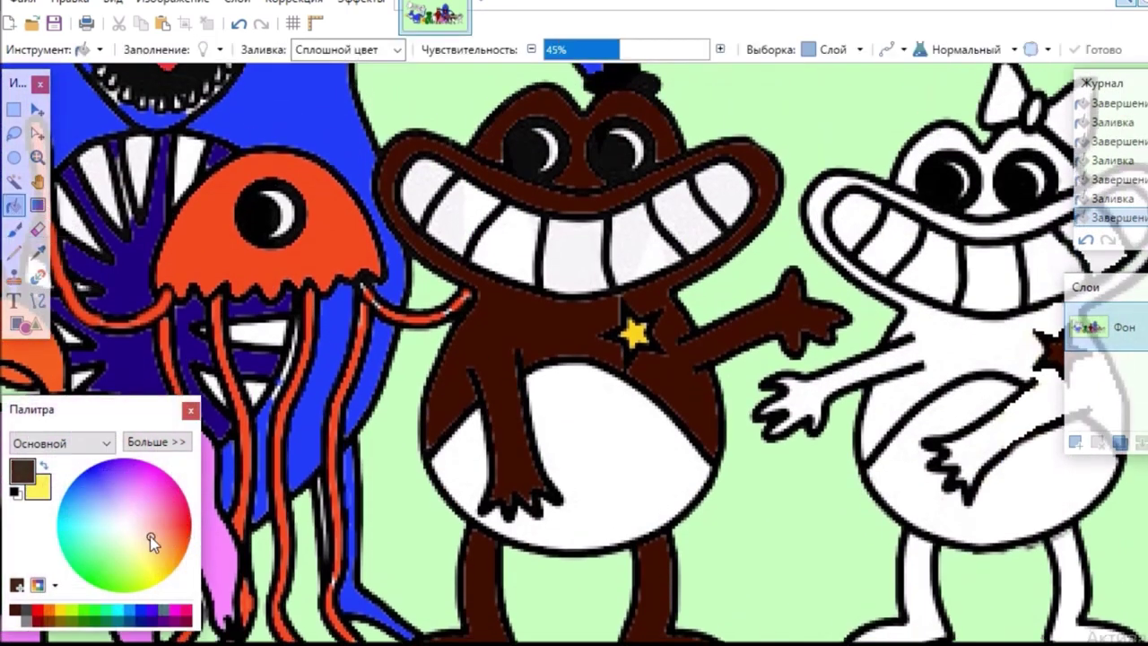
click(146, 538)
click(534, 439)
drag(551, 459, 567, 462)
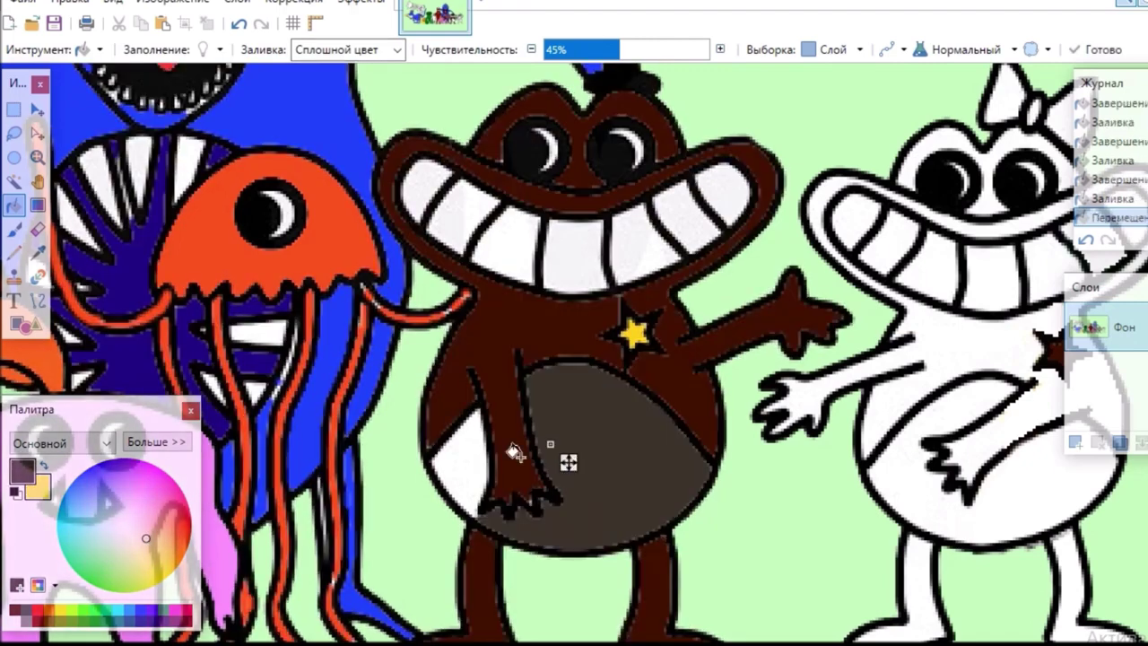
click(461, 455)
click(926, 489)
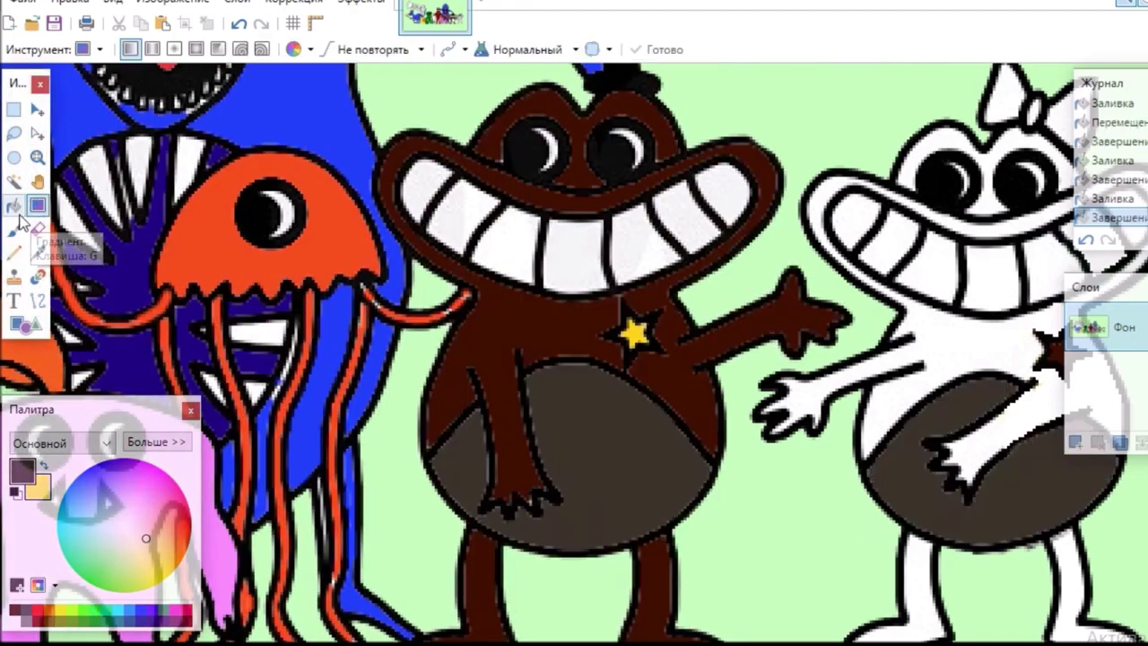
- Choose a vivid pink and fill the bow-wearing frog's body, both legs and head
click(162, 515)
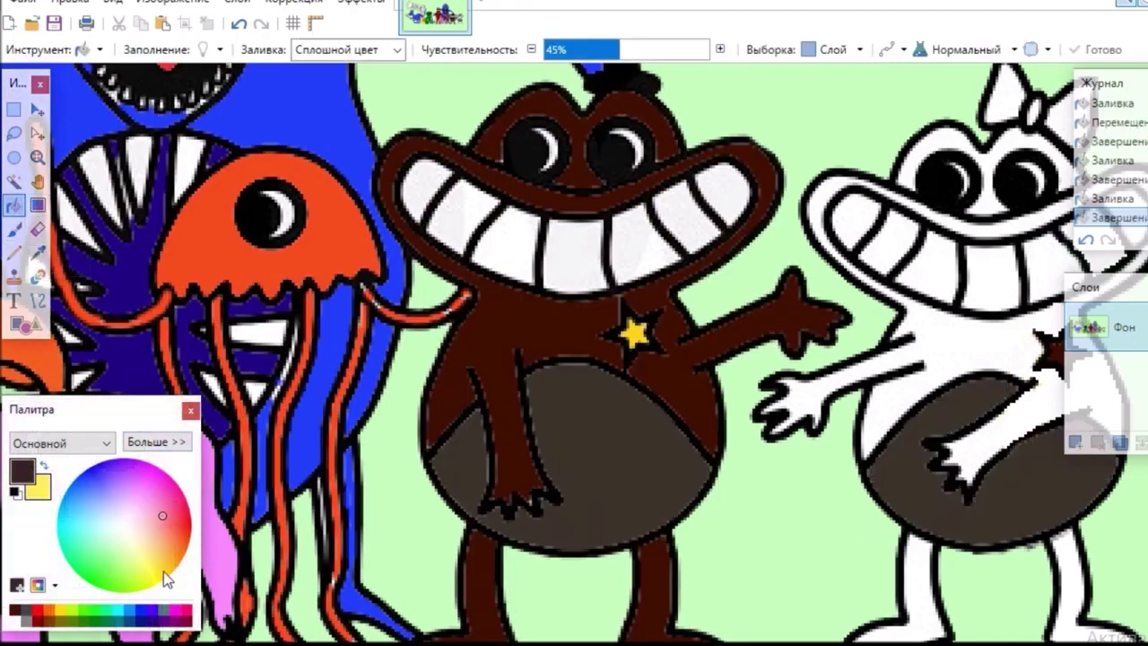
click(161, 513)
click(944, 344)
click(928, 551)
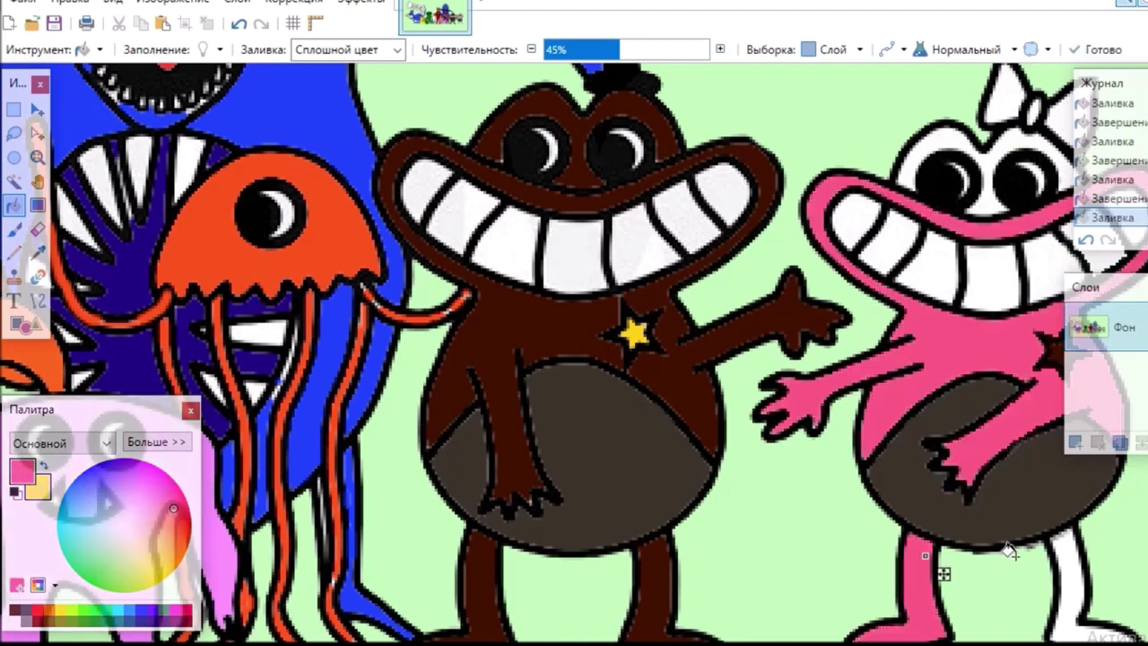
click(1061, 561)
click(937, 140)
- Choose a bright magenta and fill the loops and knot of the pink frog's bow
scroll(798, 602, down, 6)
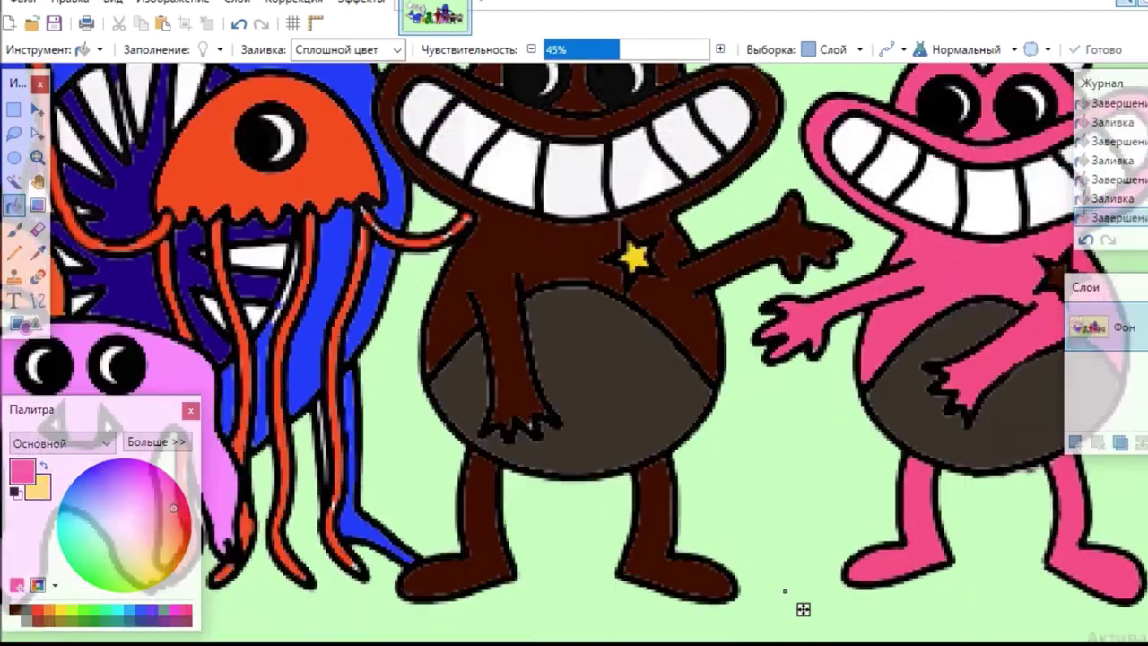
scroll(798, 602, right, 3)
scroll(479, 353, up, 5)
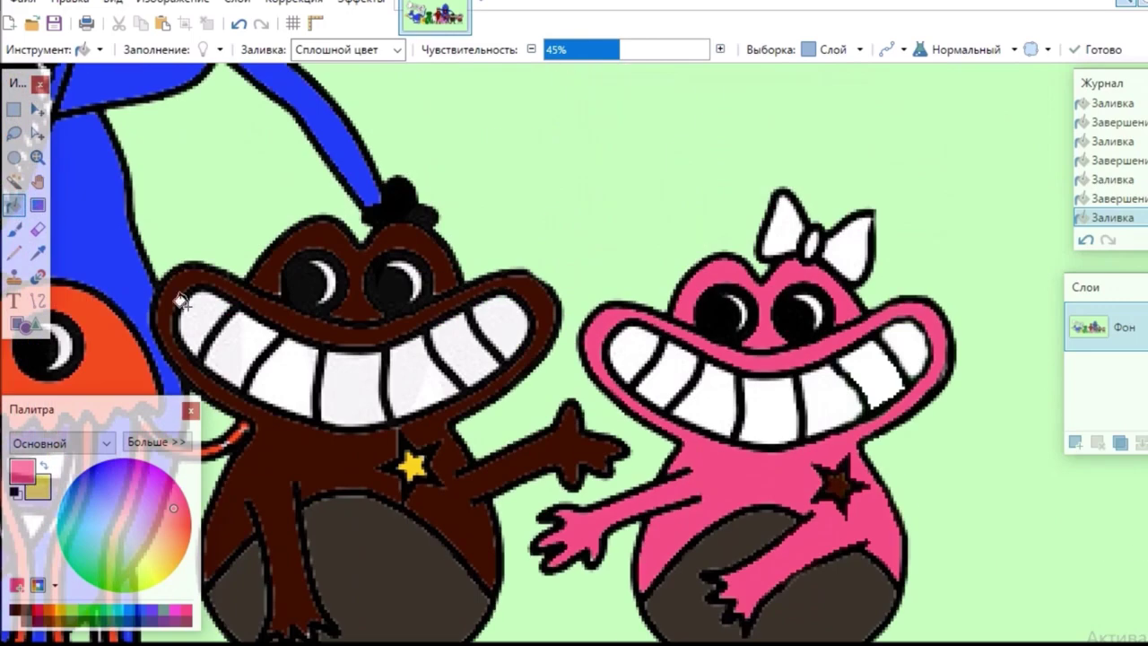
drag(149, 488, 154, 471)
click(817, 240)
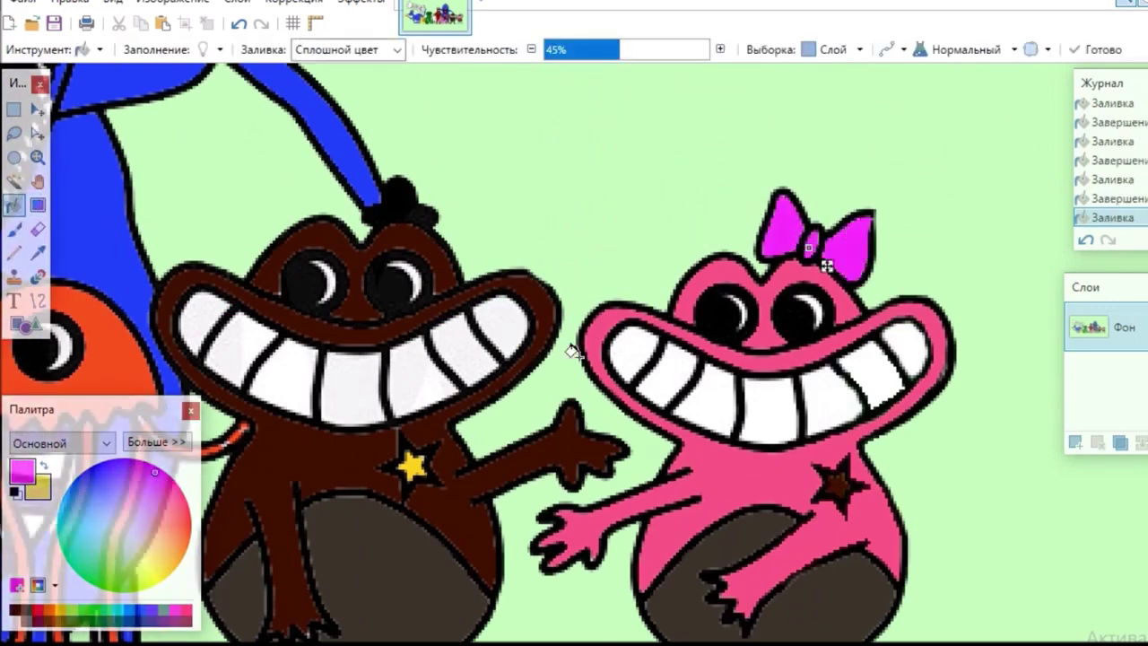
- Fill the zigzag-necked bear's inner ears and mouth with magenta, undoing the misplaced fill on the background
scroll(574, 353, left, 15)
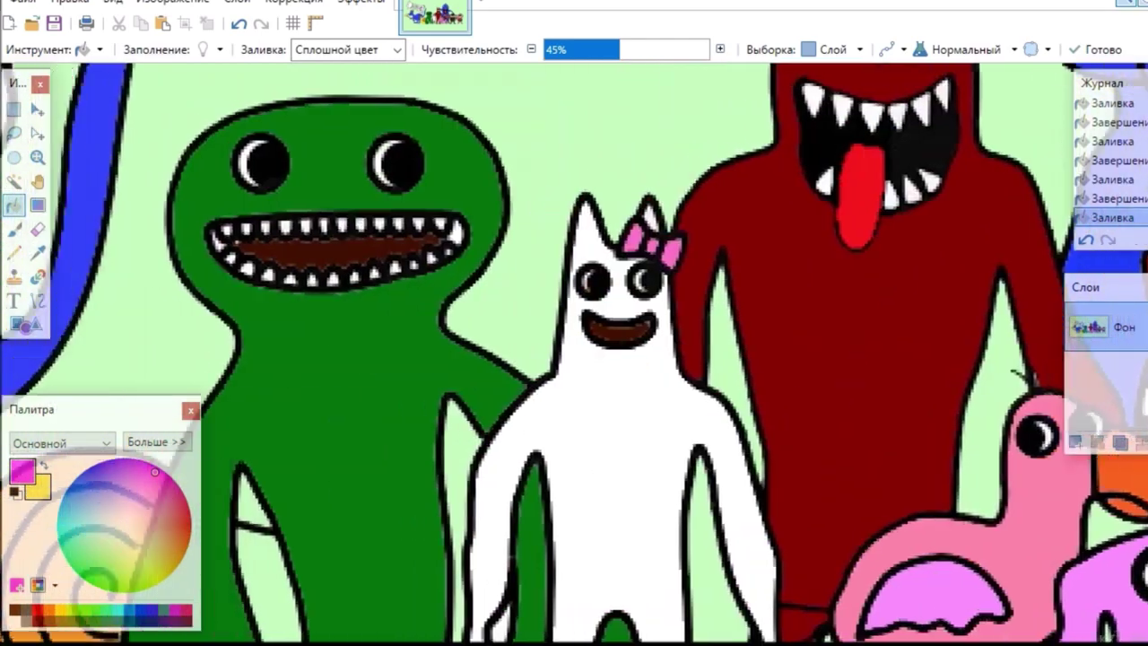
scroll(574, 354, left, 1)
scroll(574, 353, up, 5)
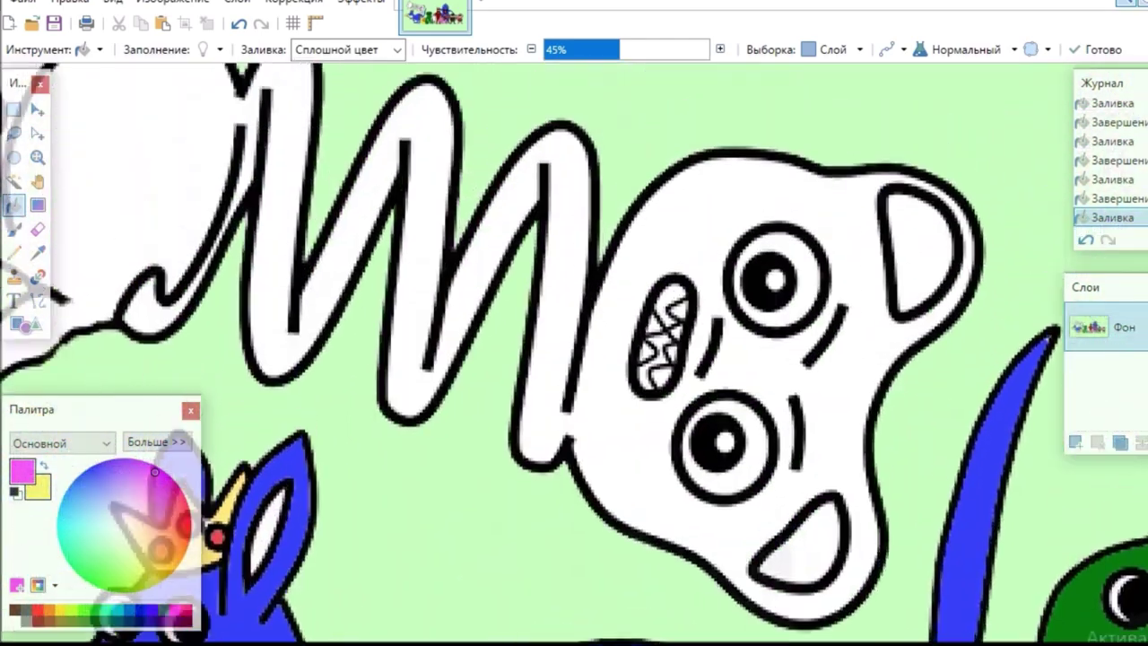
scroll(574, 354, down, 1)
click(903, 221)
click(889, 599)
click(238, 23)
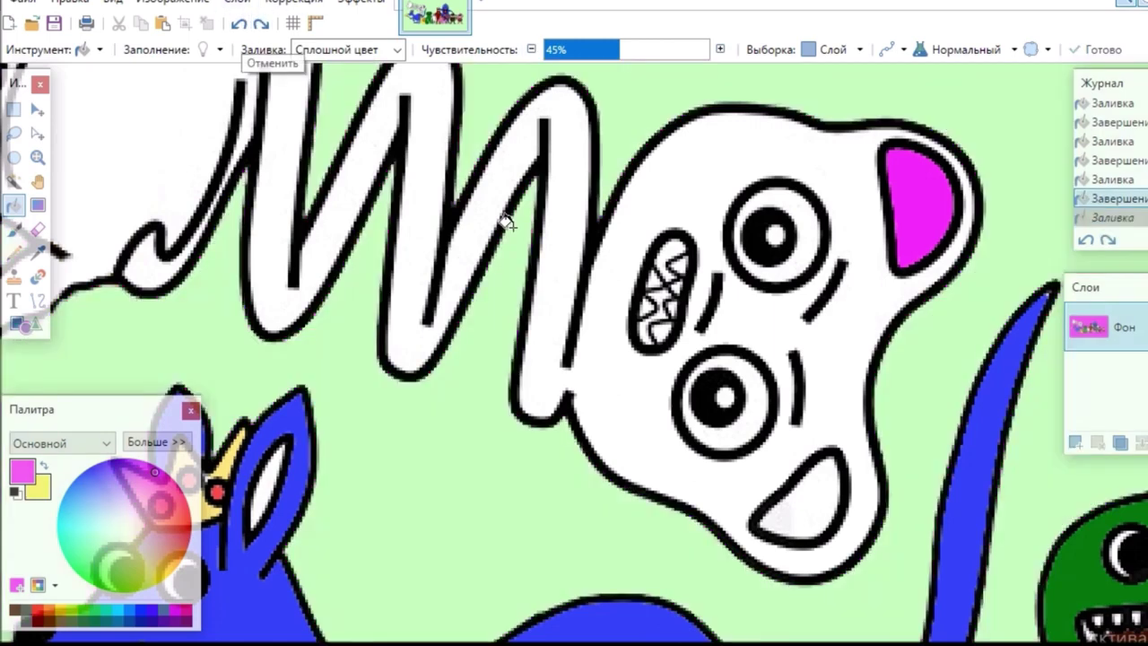
click(811, 500)
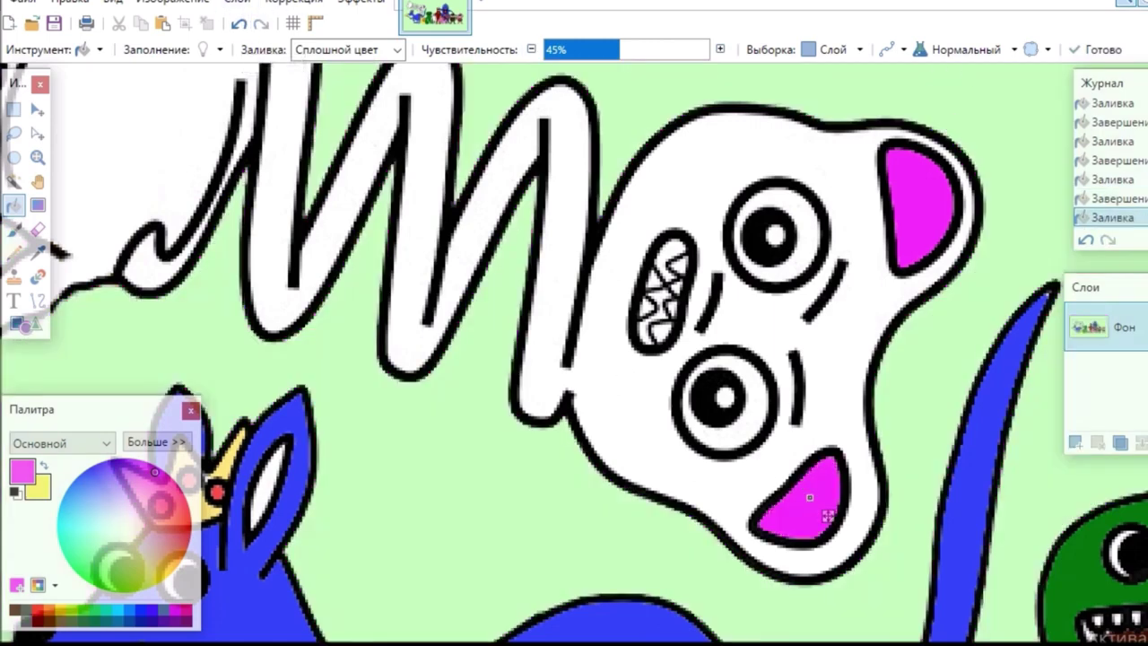
scroll(809, 496, down, 3)
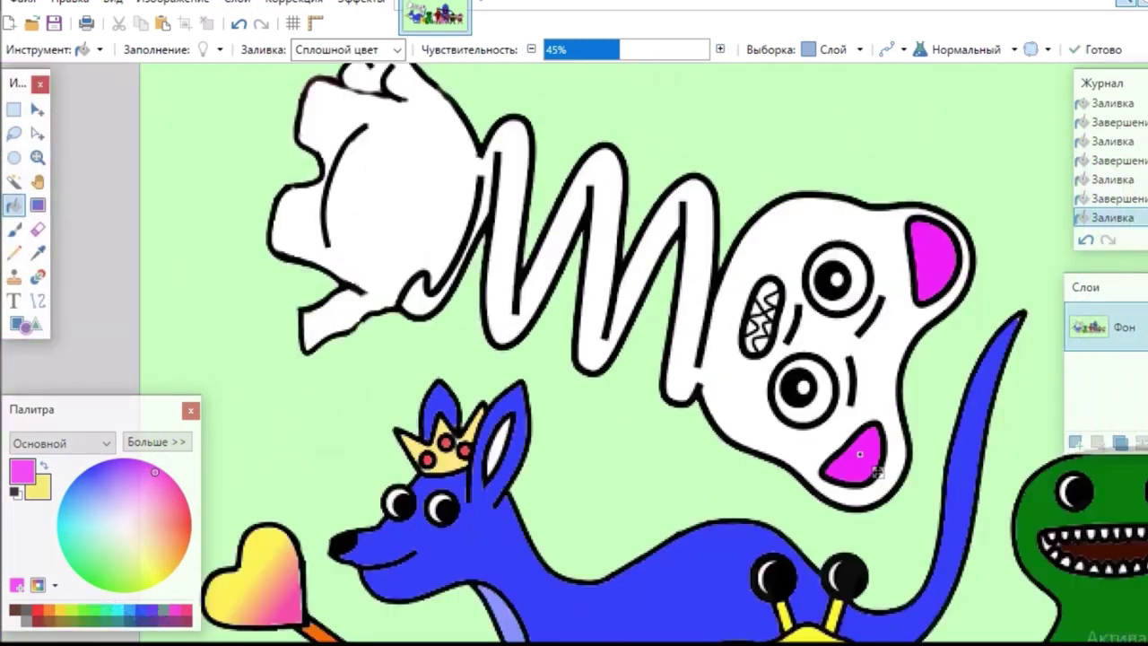
scroll(237, 241, up, 2)
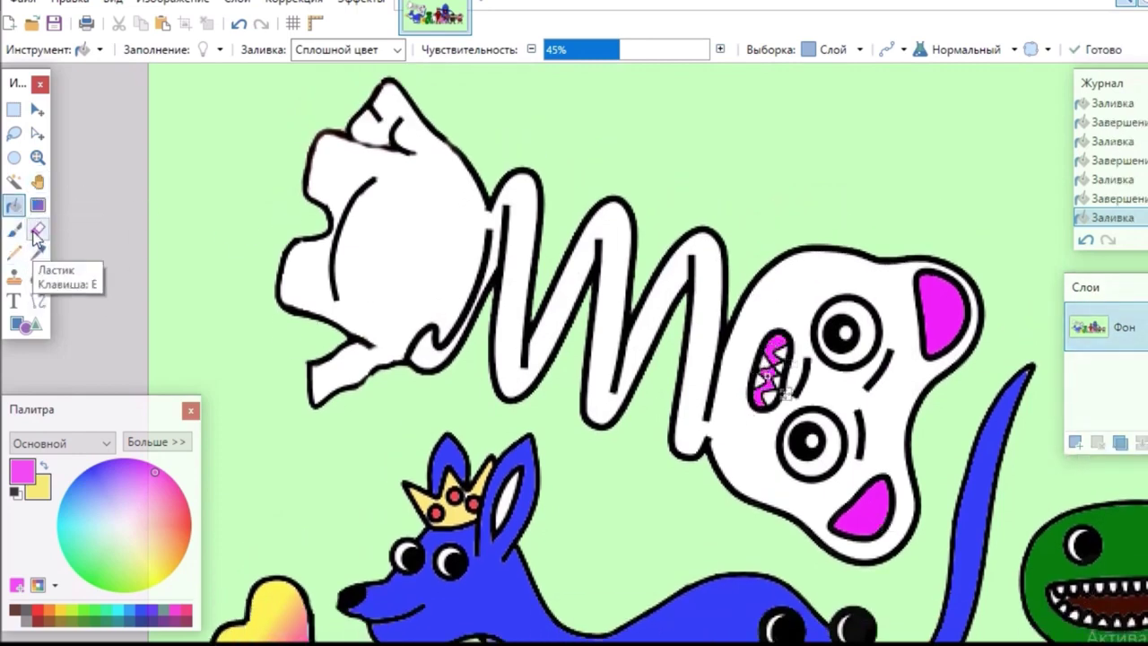
- Draw a short line of width 3 to close the outline gap between the bear's body and zigzag neck
click(38, 300)
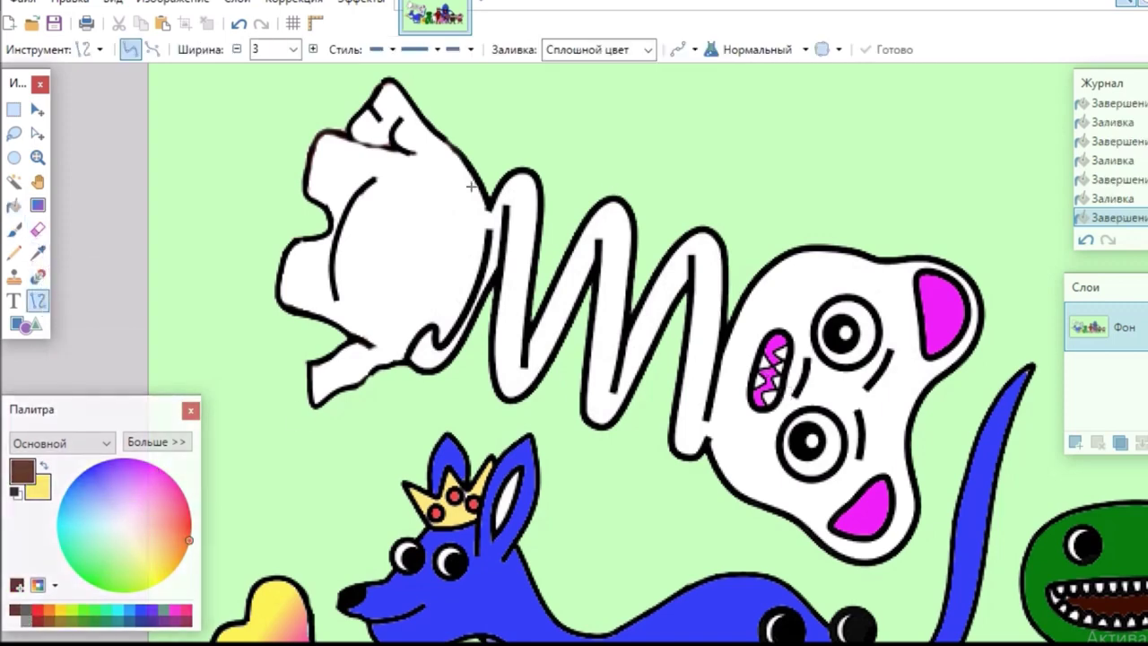
drag(488, 235, 487, 197)
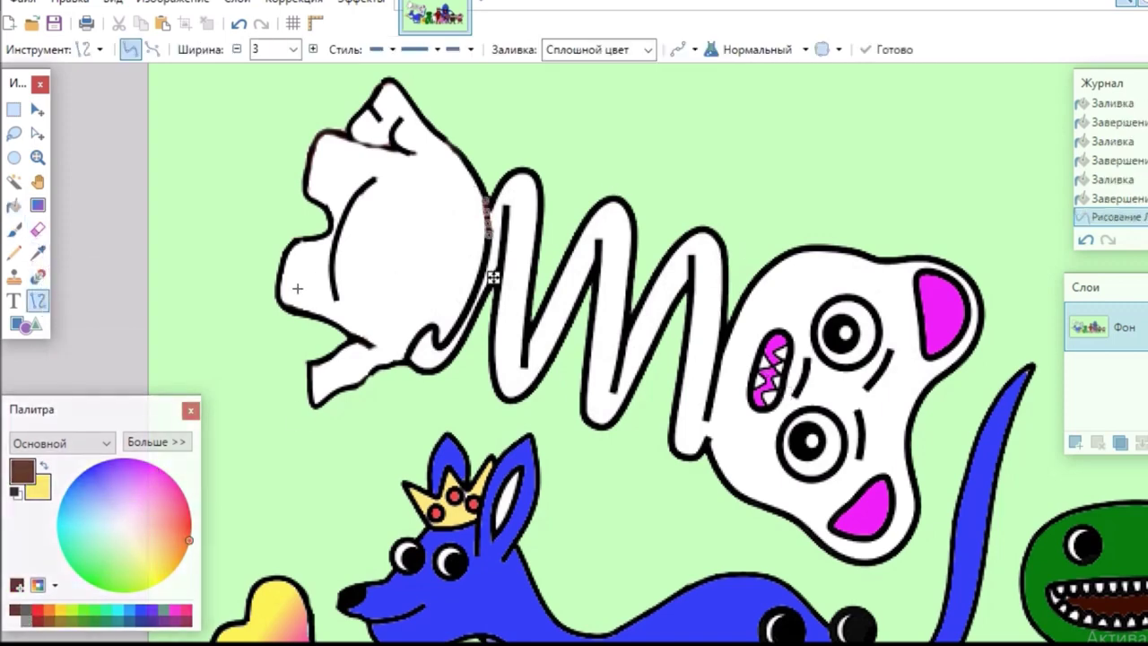
- Select the bear's white rear body and apply a linear gradient from magenta to yellow running towards the neck
click(15, 182)
click(405, 230)
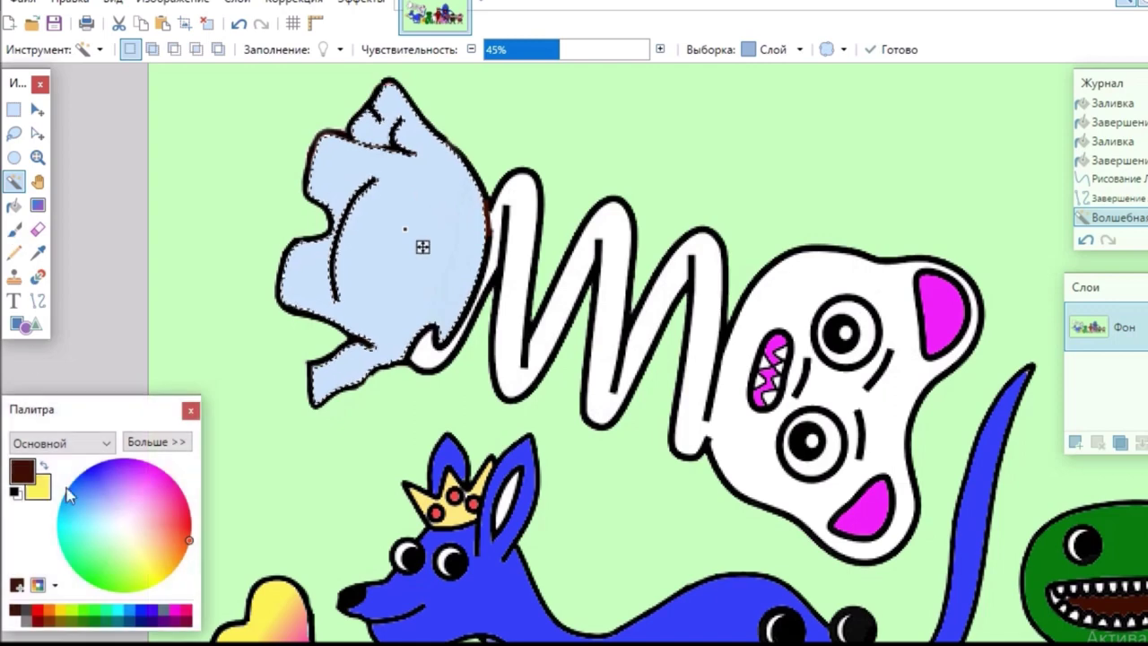
click(165, 472)
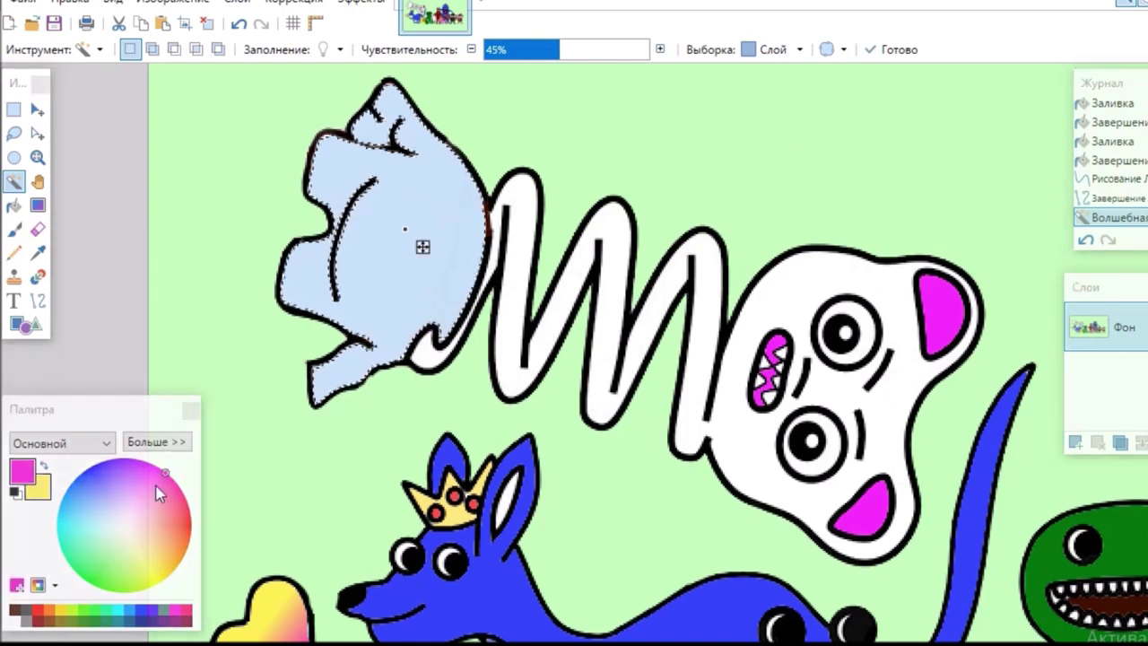
click(39, 484)
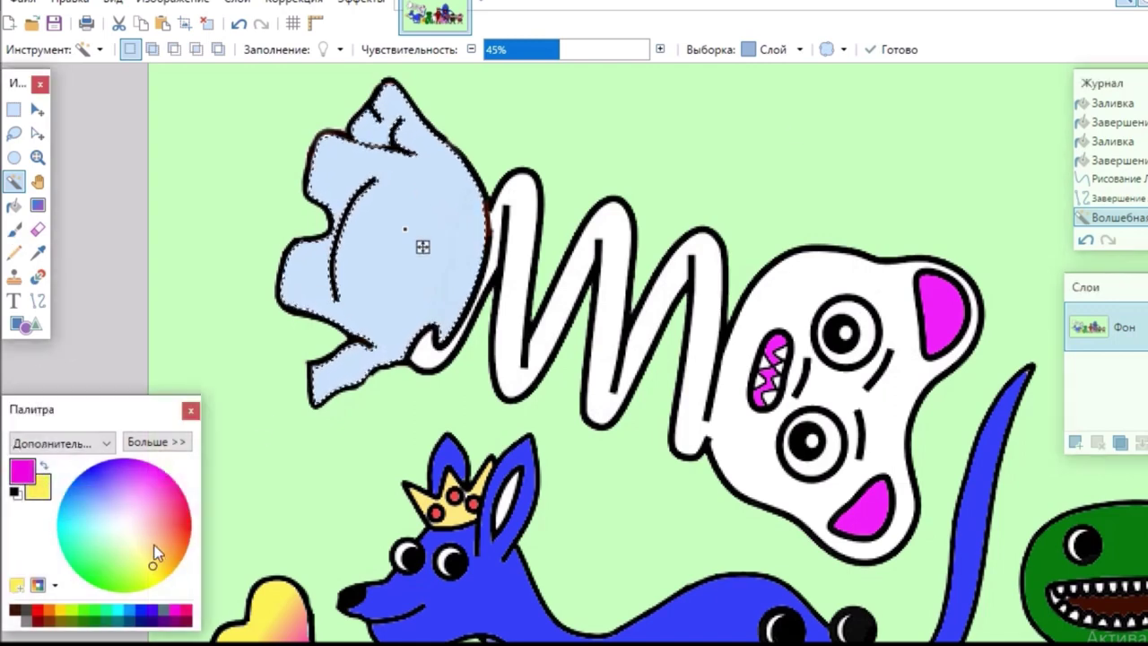
mouse_move(153, 566)
mouse_down()
mouse_move(139, 575)
mouse_move(163, 568)
mouse_move(148, 576)
mouse_up()
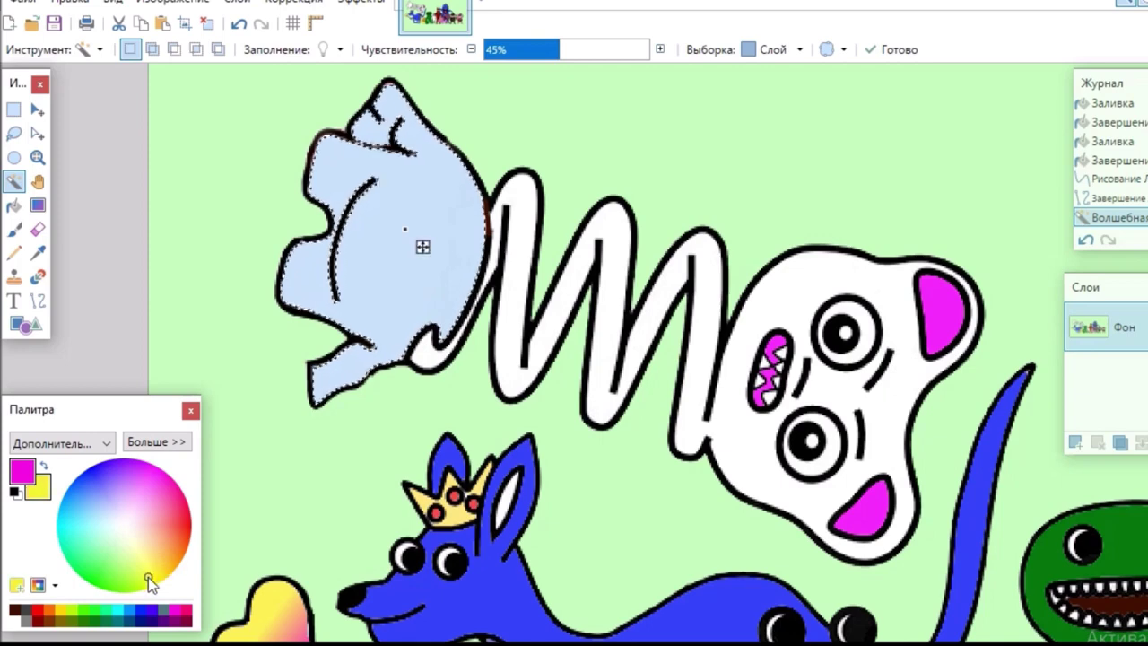
click(36, 205)
drag(315, 210, 457, 273)
- Select the bear's white zigzag neck and head together with the small white loop beside the rear body
click(14, 181)
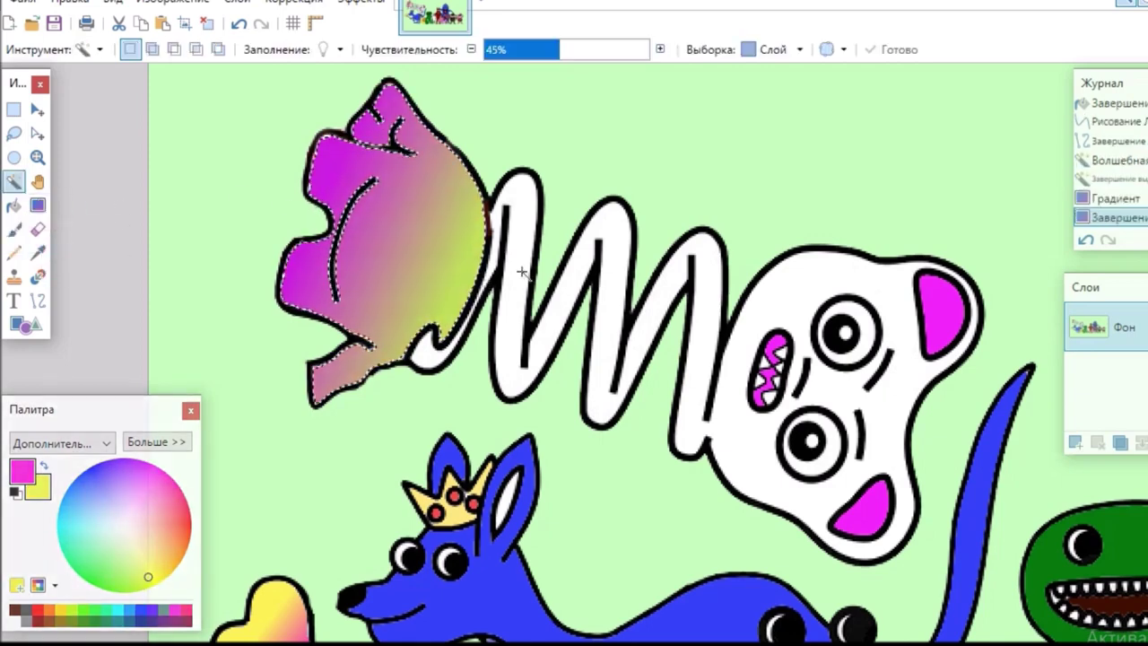
click(527, 287)
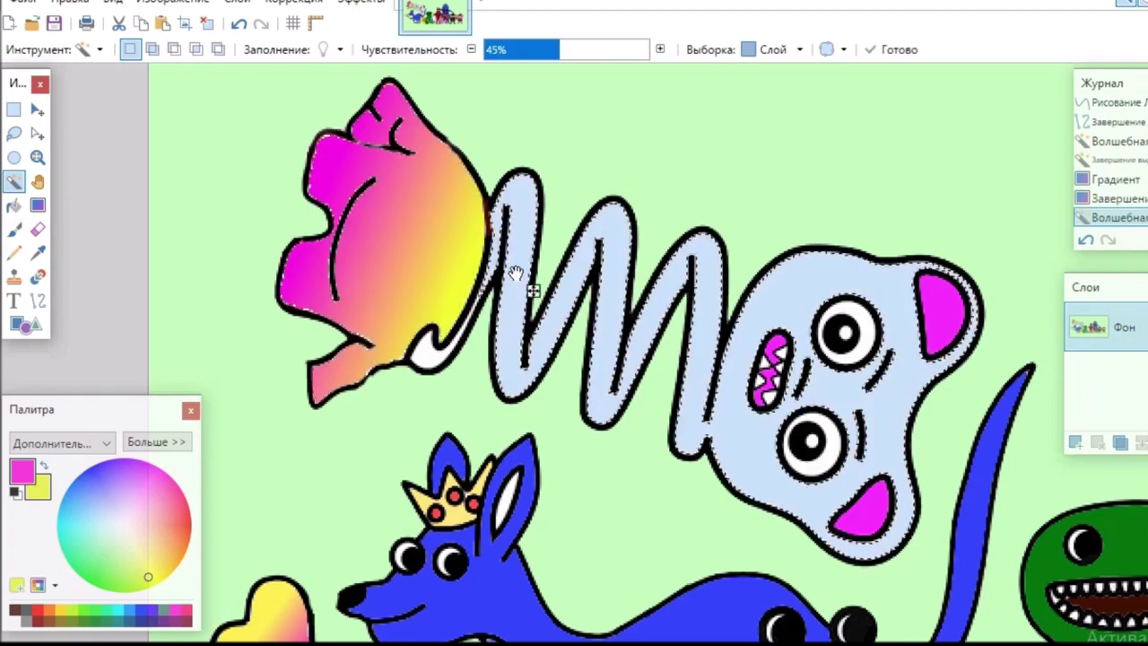
click(428, 357)
ctrl+click(518, 211)
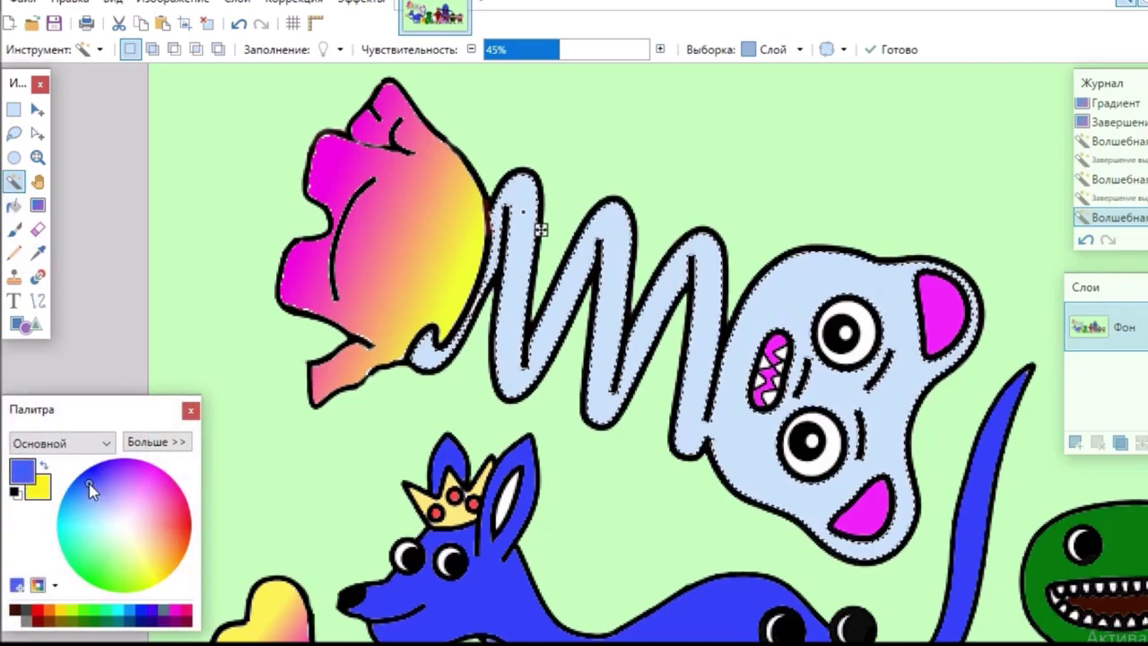
- Apply a linear gradient to the selected neck and head, running from yellow near the rear body to bright green at the head
click(38, 205)
drag(506, 210, 539, 271)
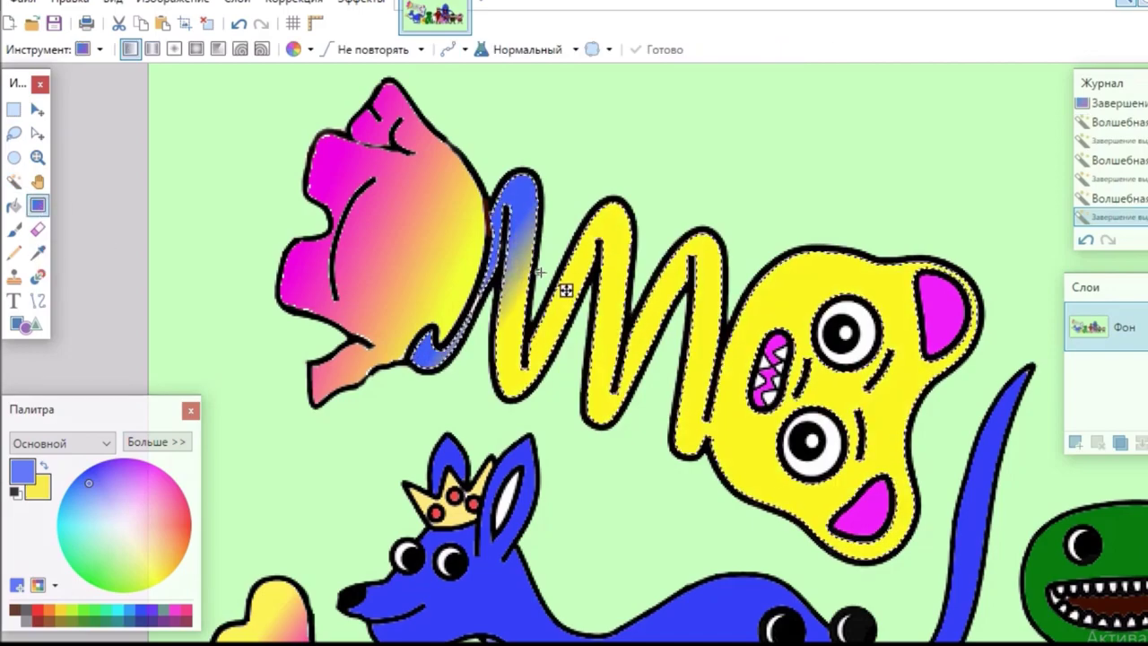
drag(341, 305, 371, 287)
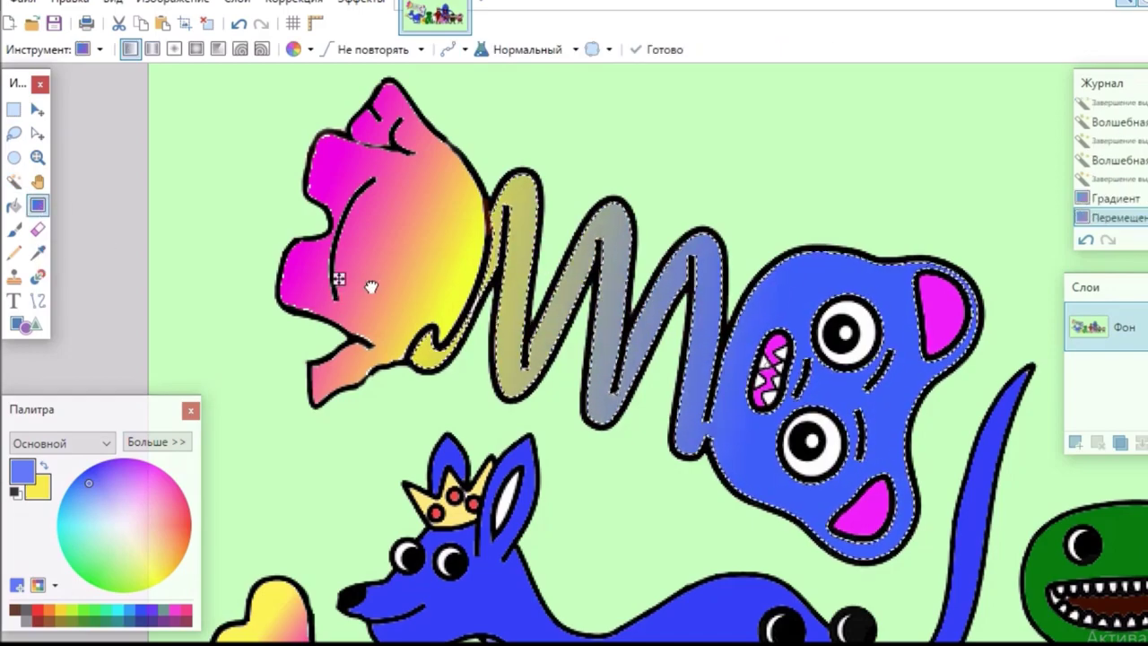
drag(483, 269, 870, 433)
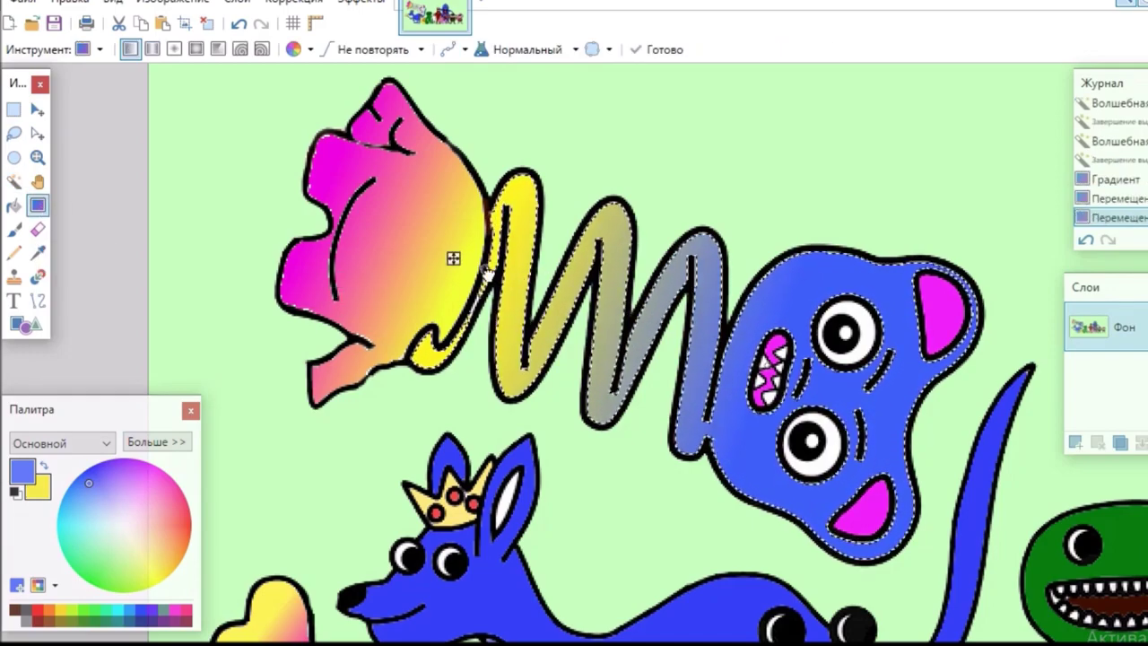
drag(541, 296, 699, 327)
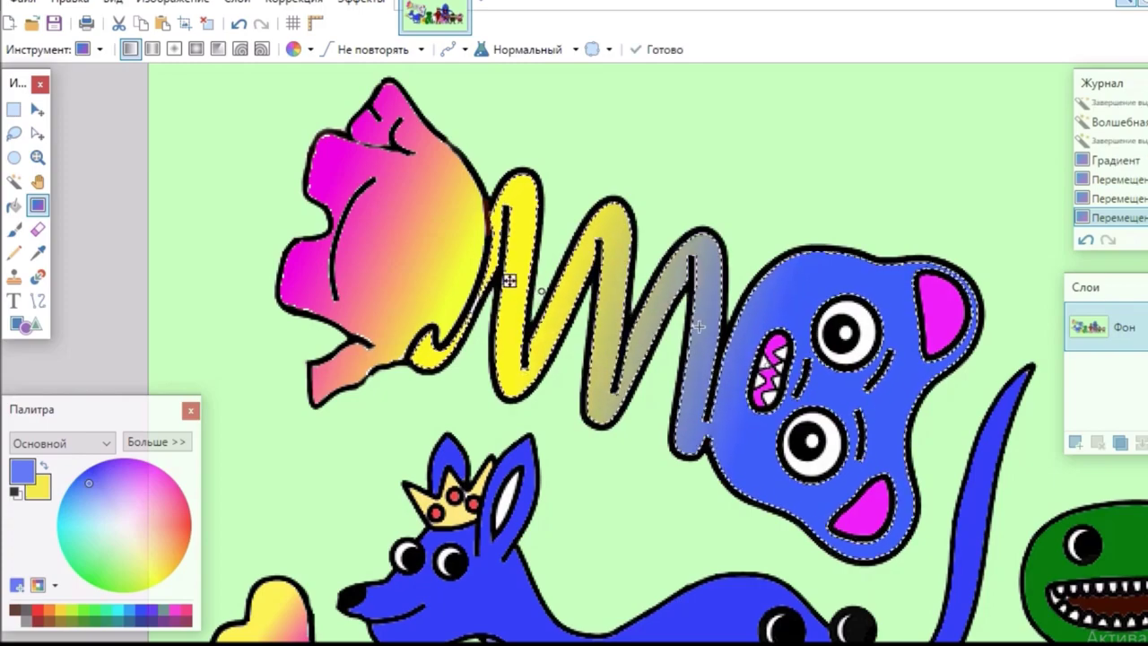
drag(529, 292, 531, 293)
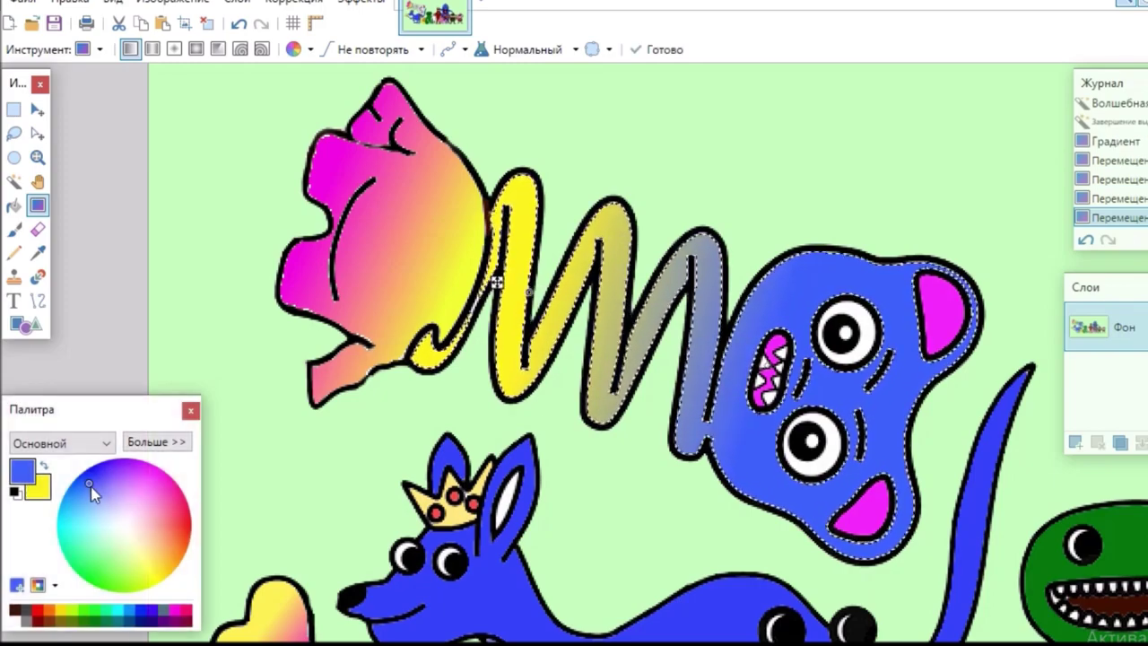
click(95, 586)
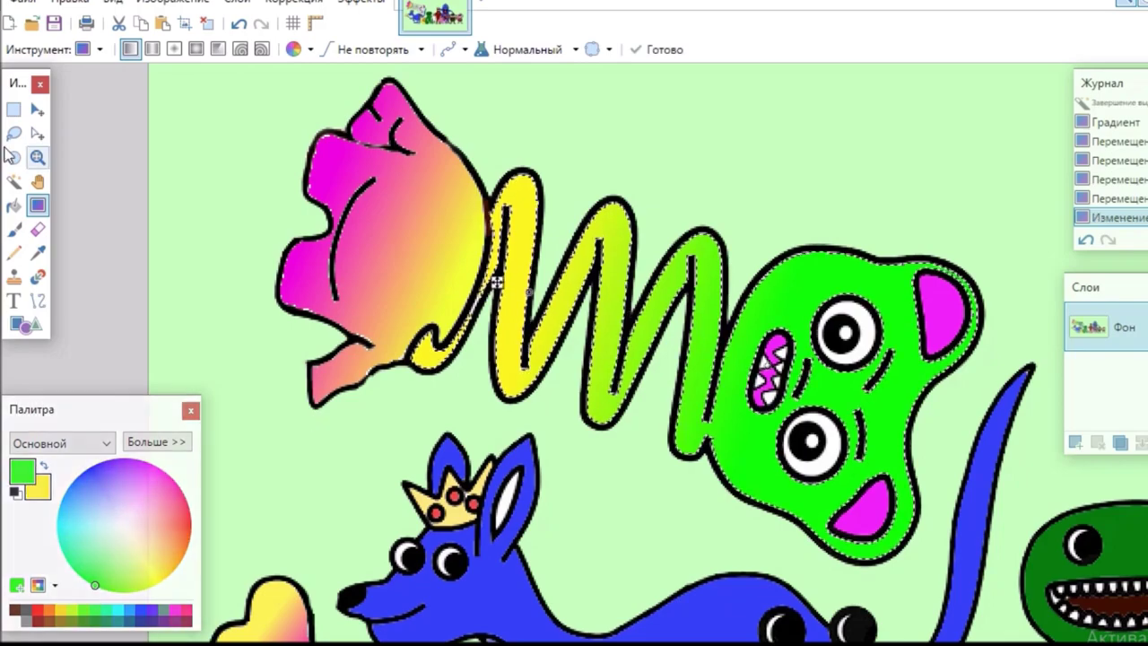
- Draw a short dark line of width 3 to close the outline gap between the zigzag neck and the bear's head
click(15, 182)
click(40, 305)
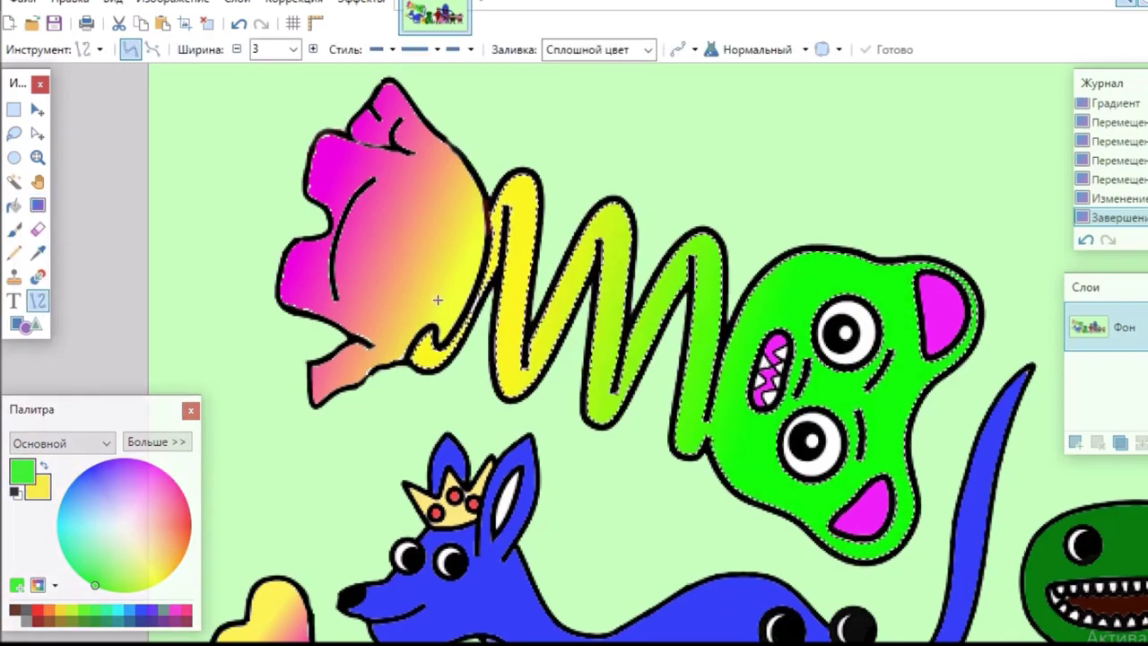
click(38, 132)
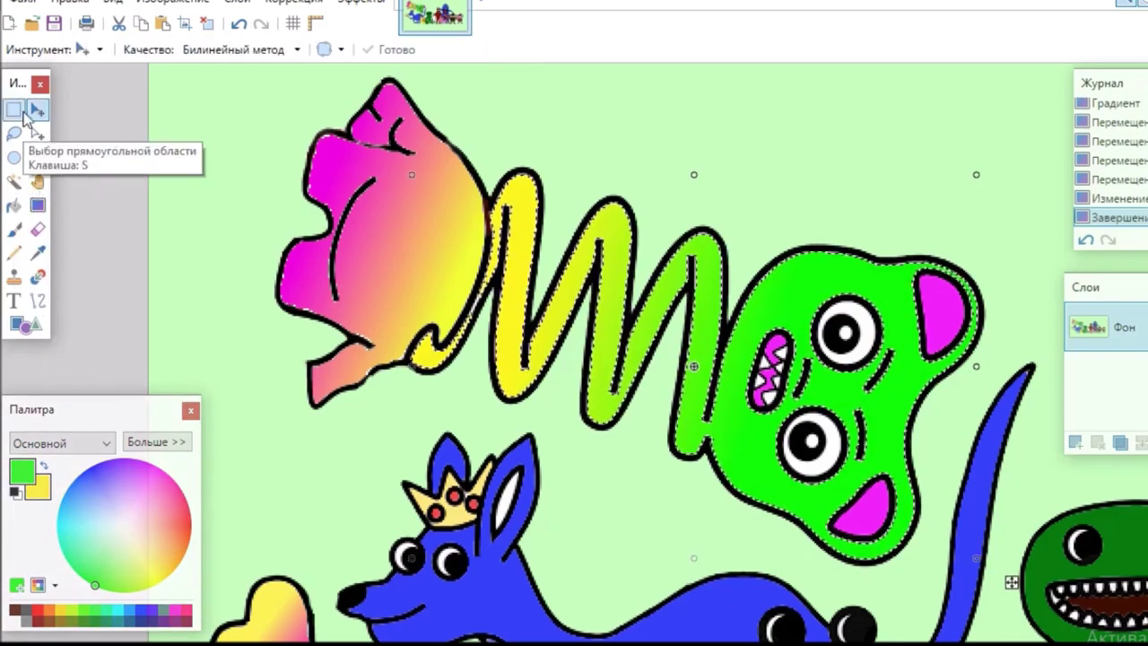
click(13, 108)
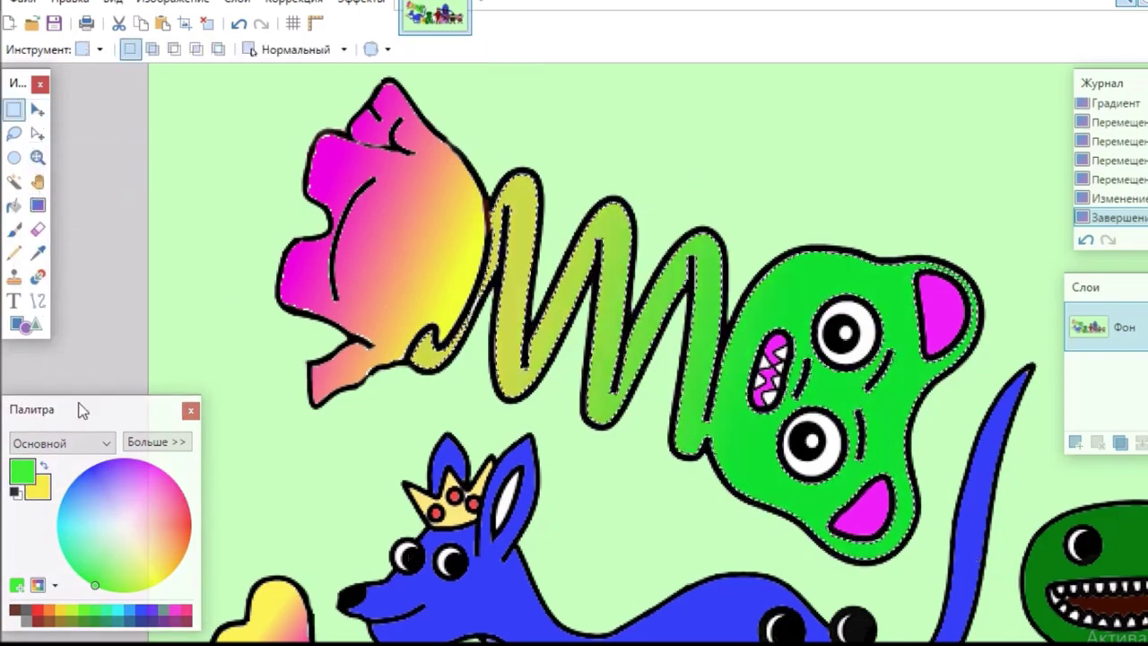
click(14, 610)
click(34, 302)
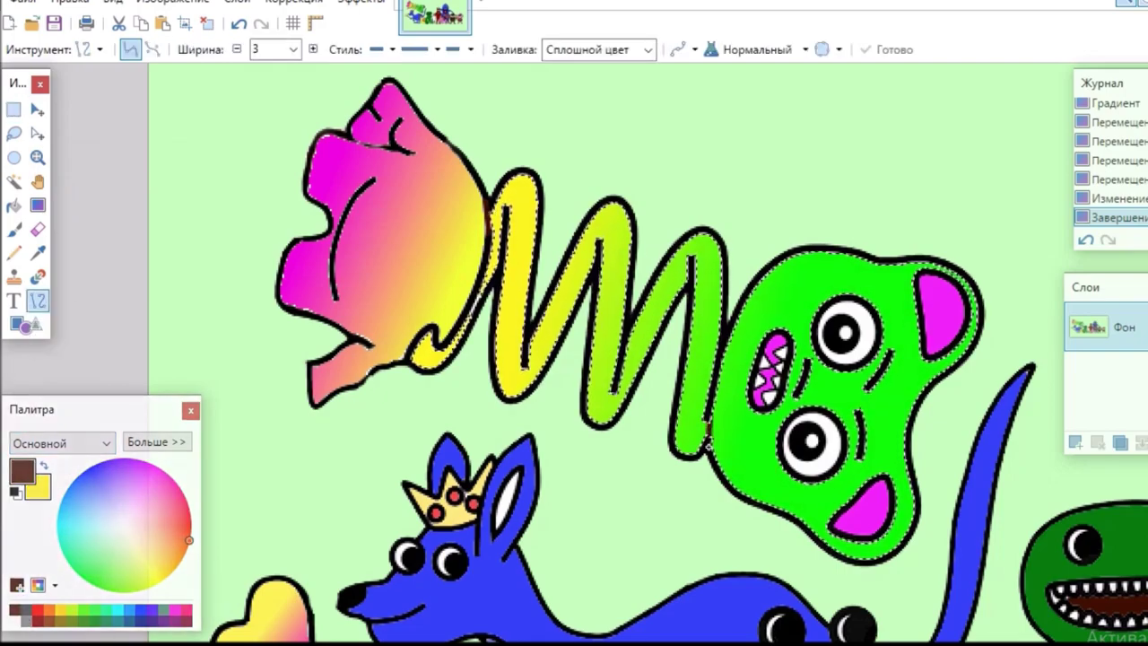
drag(708, 445, 706, 411)
- Select only the bear's head and apply a linear gradient from light blue at the neck side to hot pink at the ears
click(14, 181)
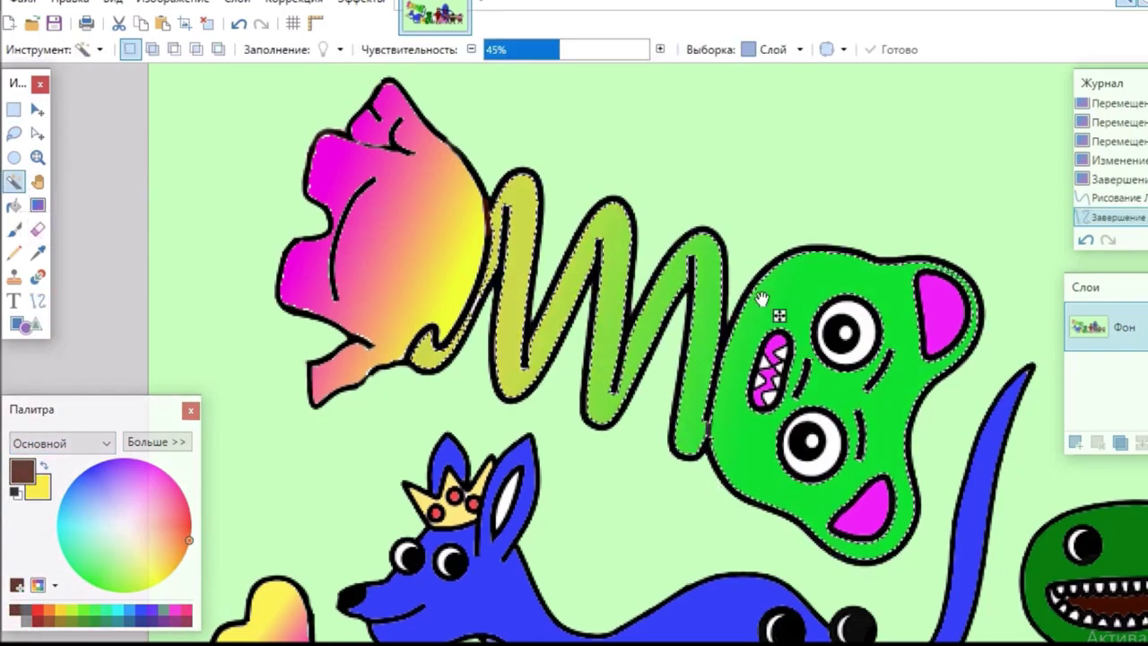
click(761, 296)
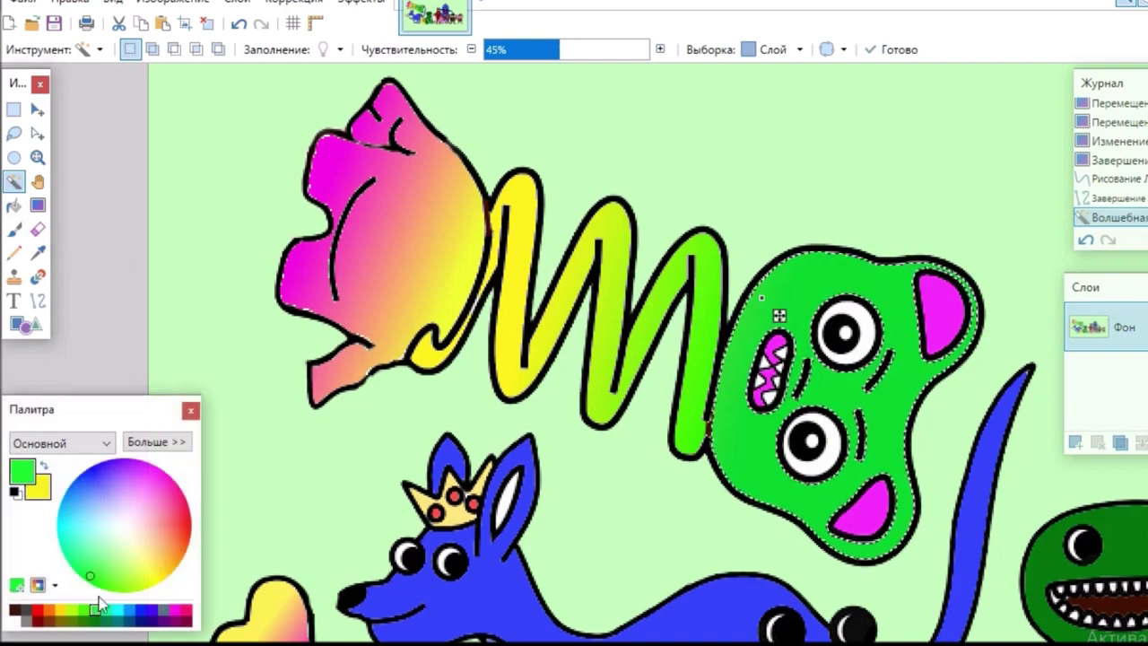
click(88, 507)
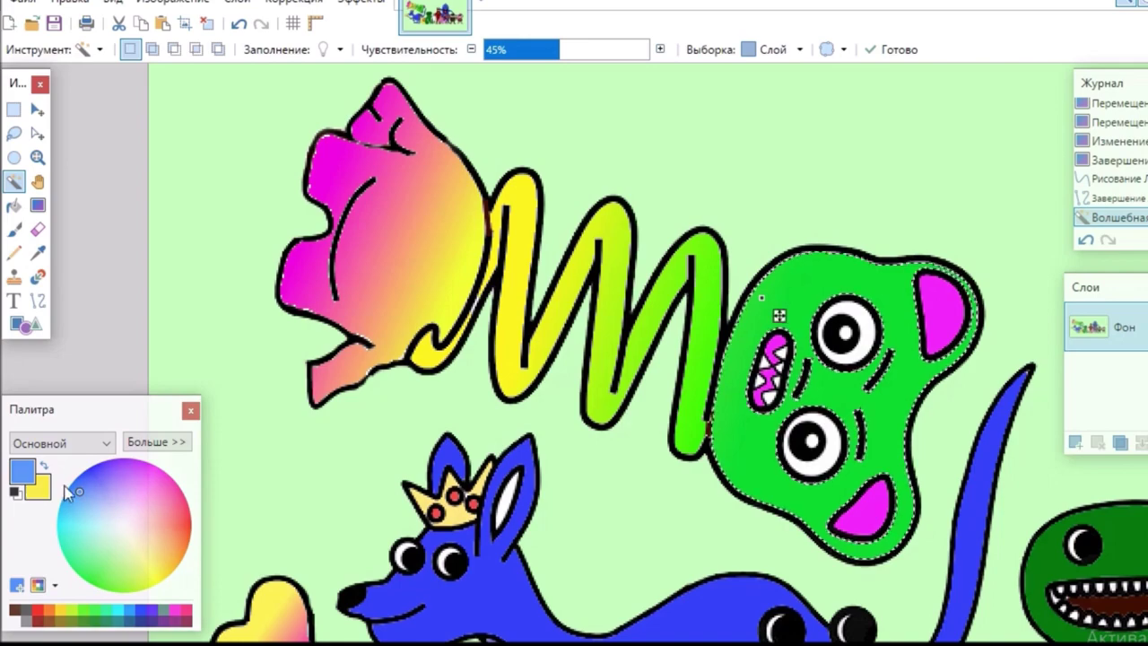
click(38, 204)
drag(683, 354, 783, 368)
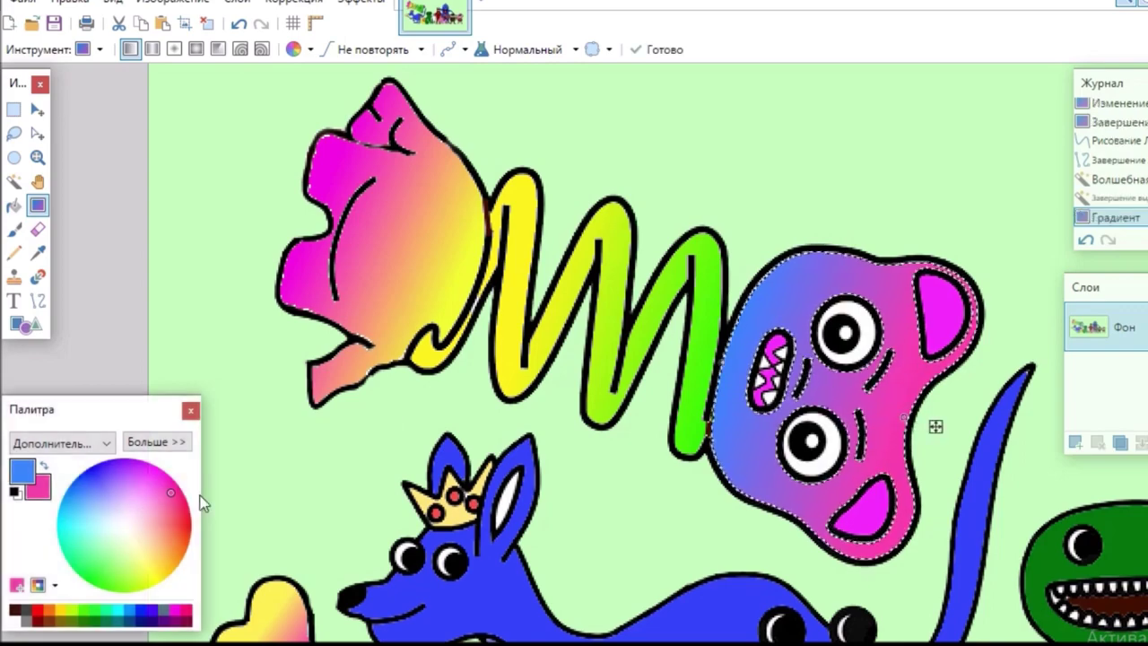
- Recolour the head's gradient to run from deep blue to a softer pink and slightly shift its starting point
click(164, 499)
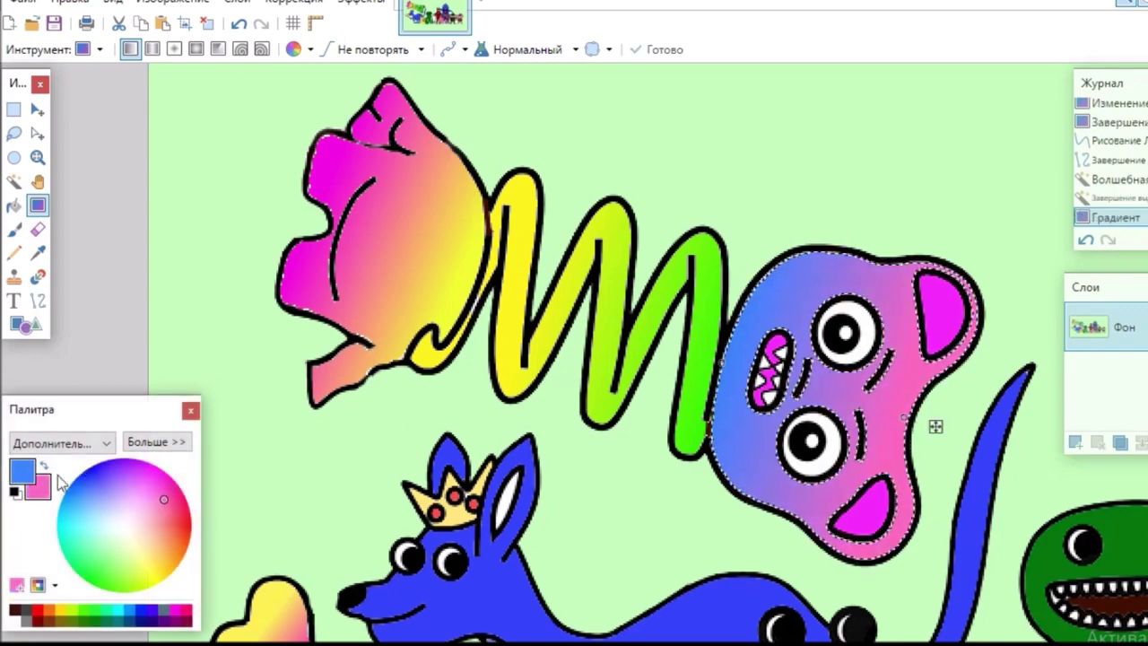
click(86, 470)
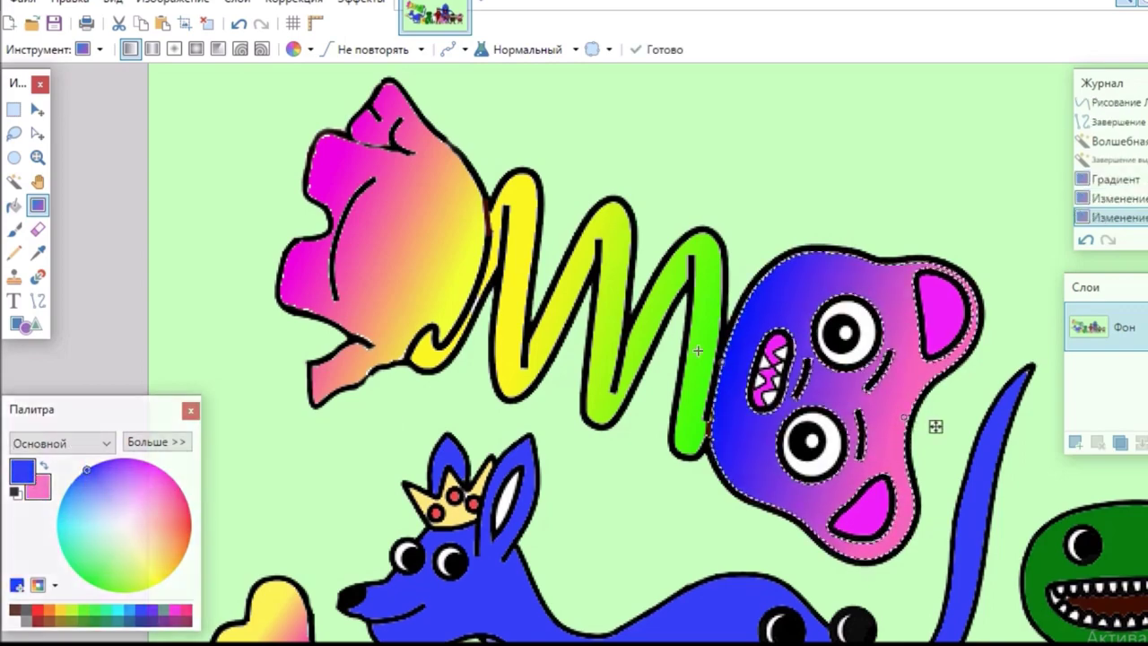
drag(724, 348, 717, 350)
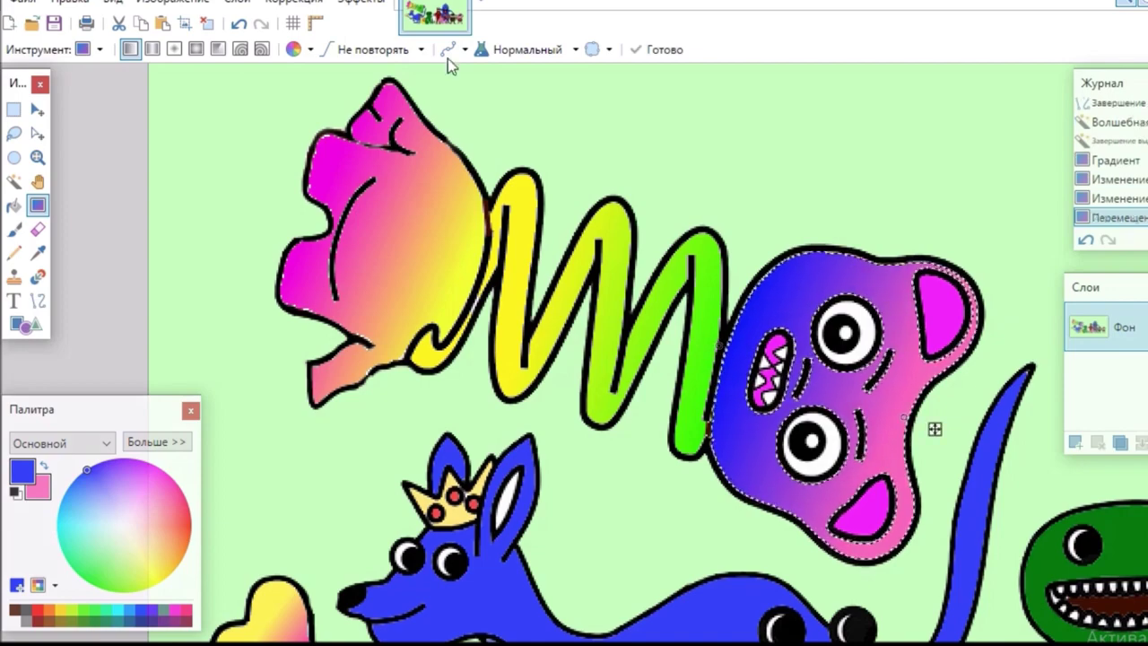
- Finish the head's gradient and clear the selection around it
scroll(934, 429, down, 4)
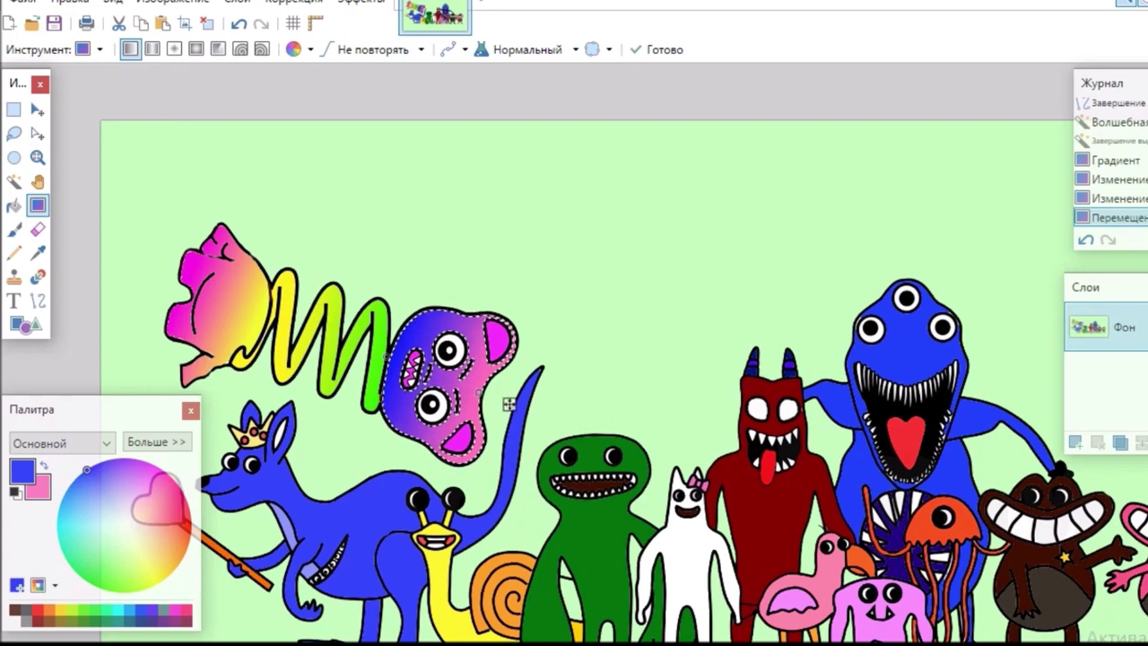
scroll(508, 404, down, 2)
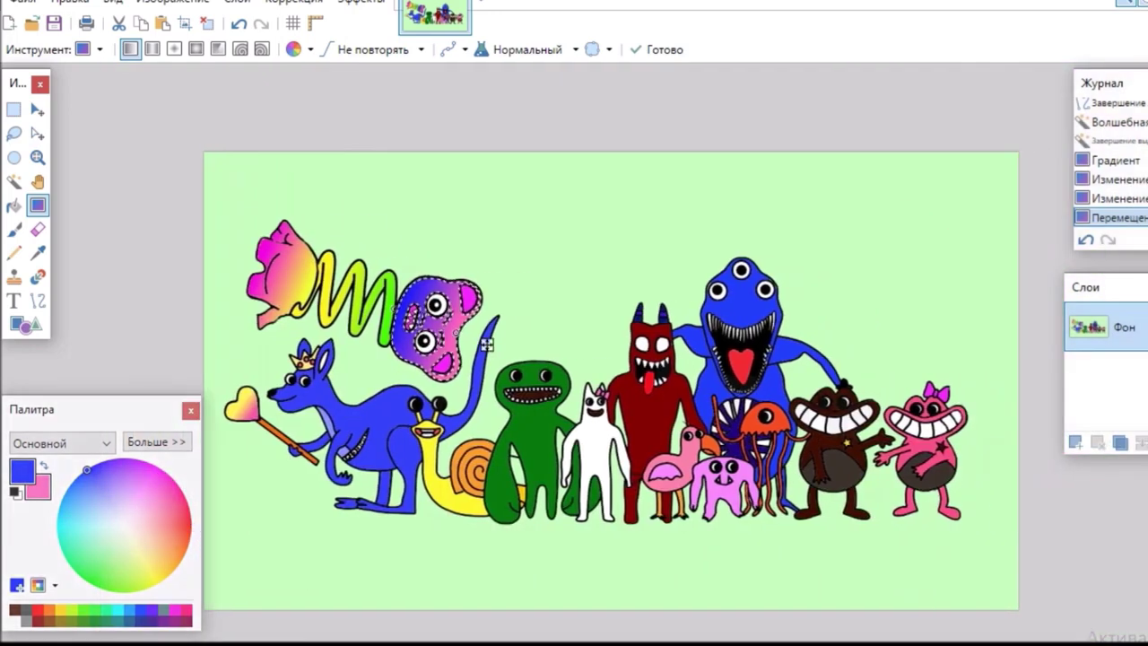
scroll(487, 343, down, 2)
scroll(488, 278, left, 1)
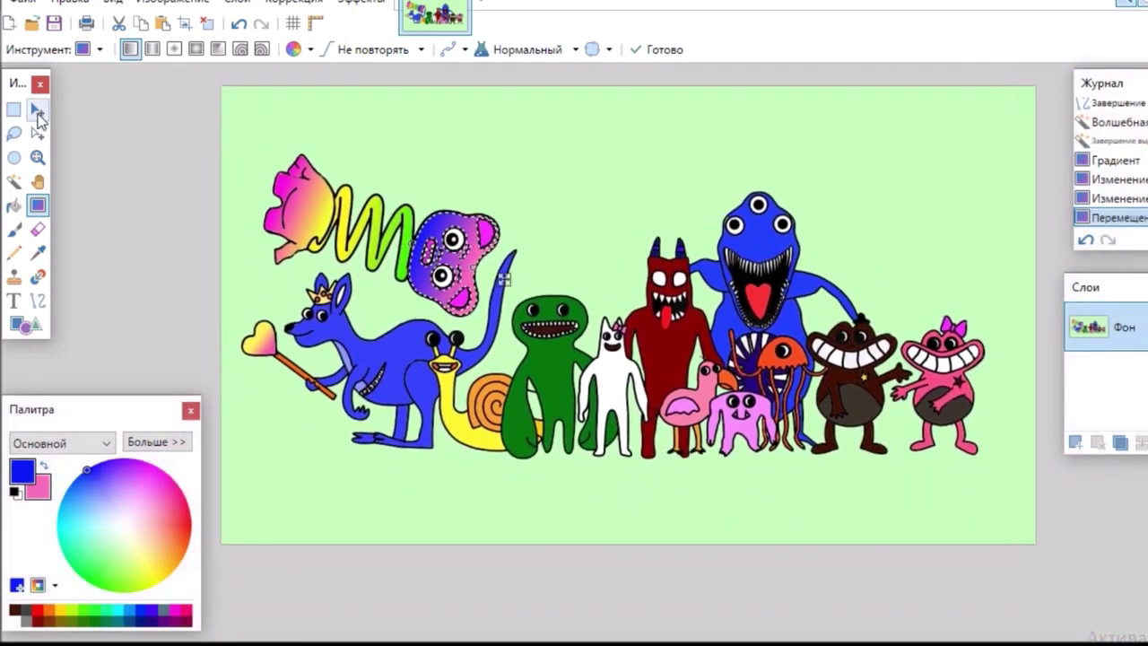
click(38, 109)
click(563, 120)
click(15, 109)
click(133, 89)
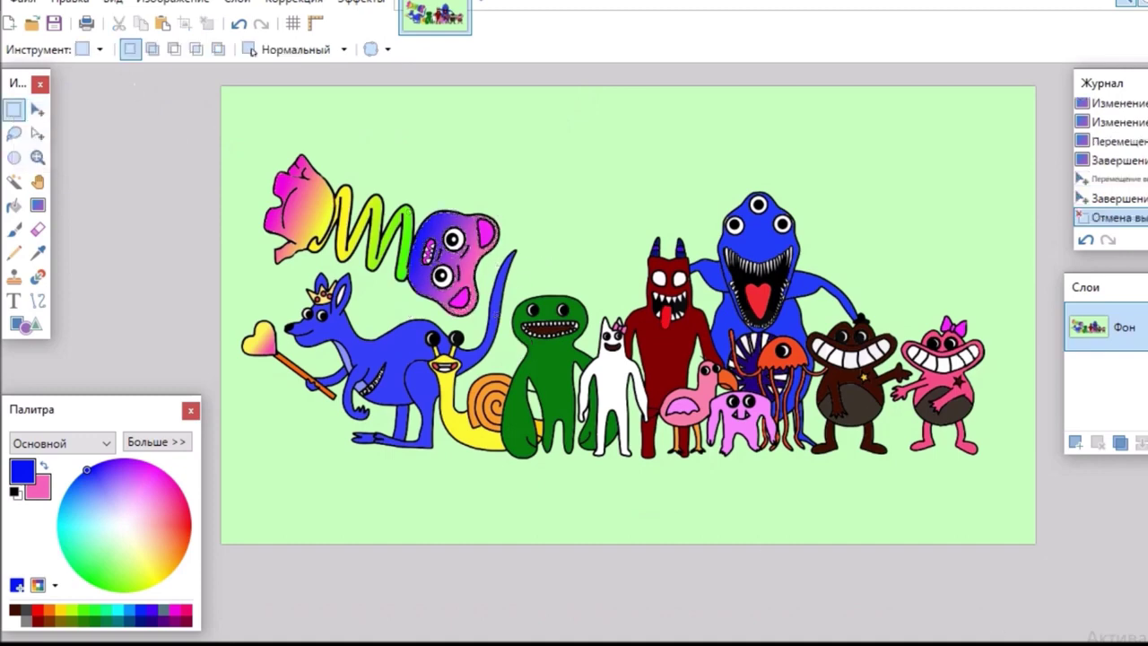
- Examine the colouring of the whole monster line-up and of the characters in the middle
scroll(629, 316, up, 1)
scroll(629, 352, down, 1)
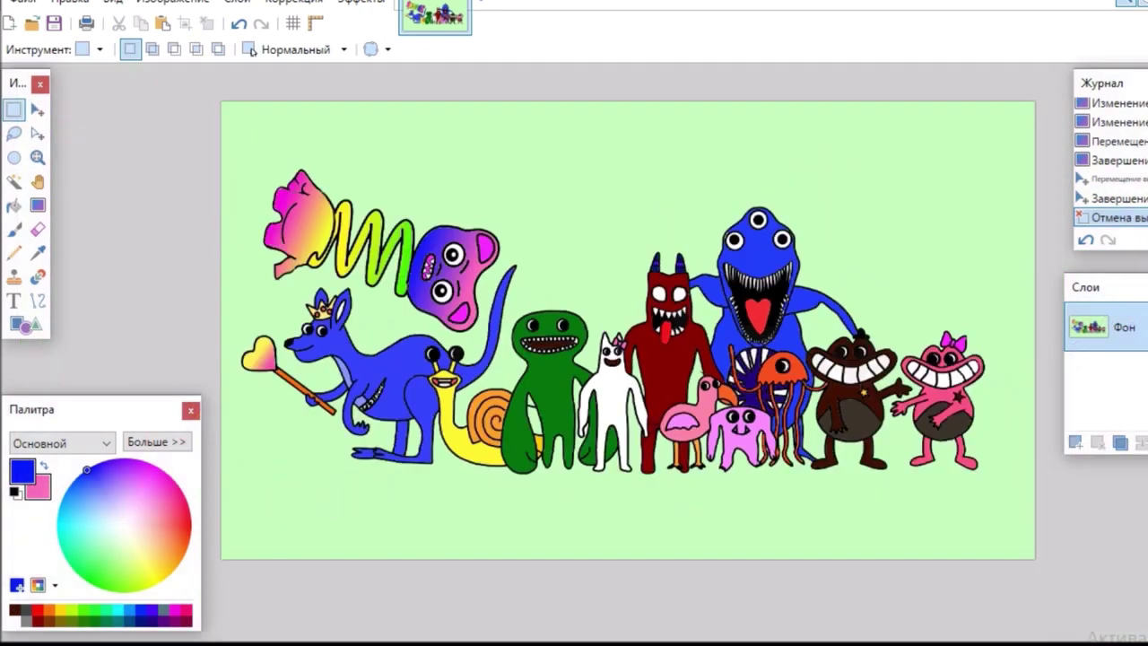
scroll(630, 351, up, 1)
scroll(629, 351, down, 1)
scroll(627, 330, down, 1)
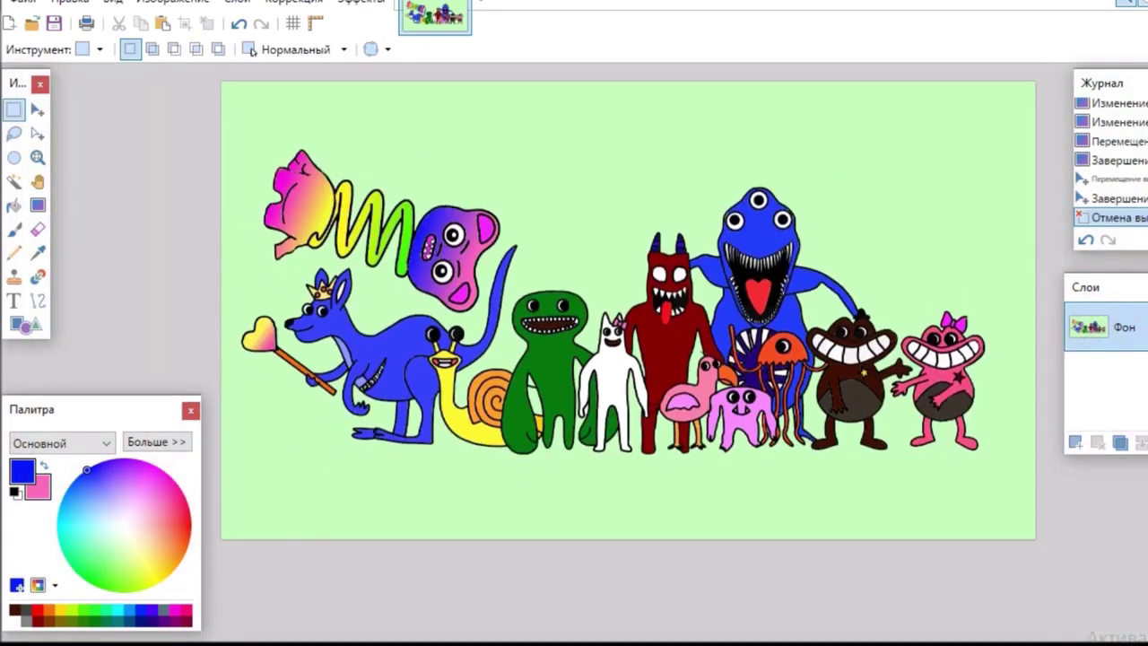
scroll(627, 314, up, 3)
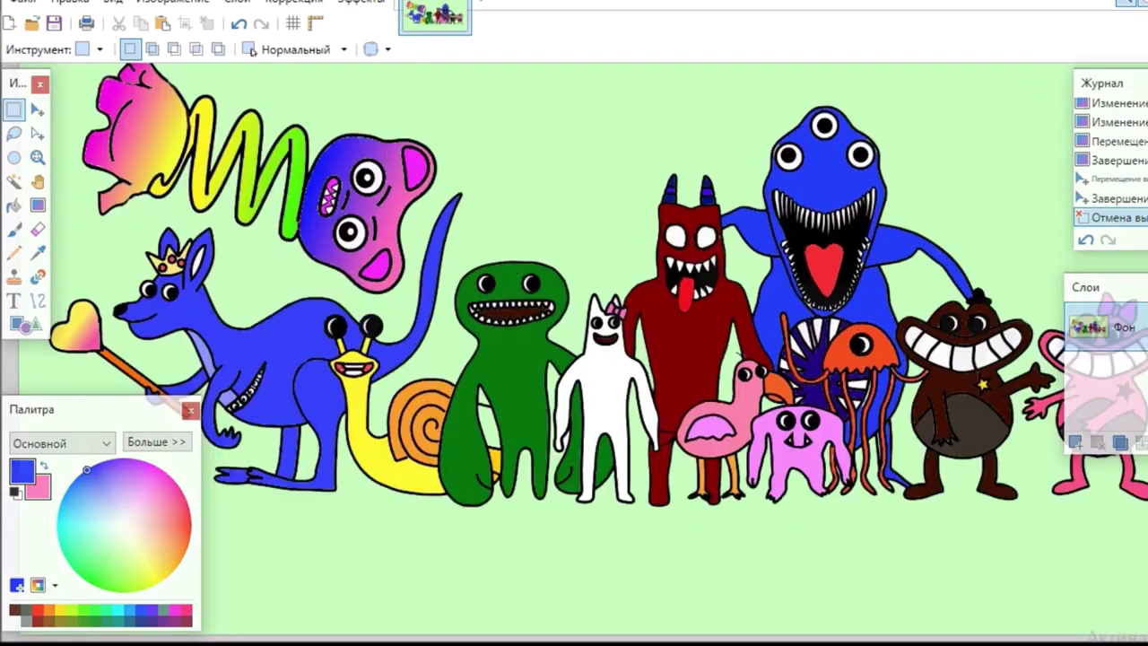
scroll(628, 330, up, 2)
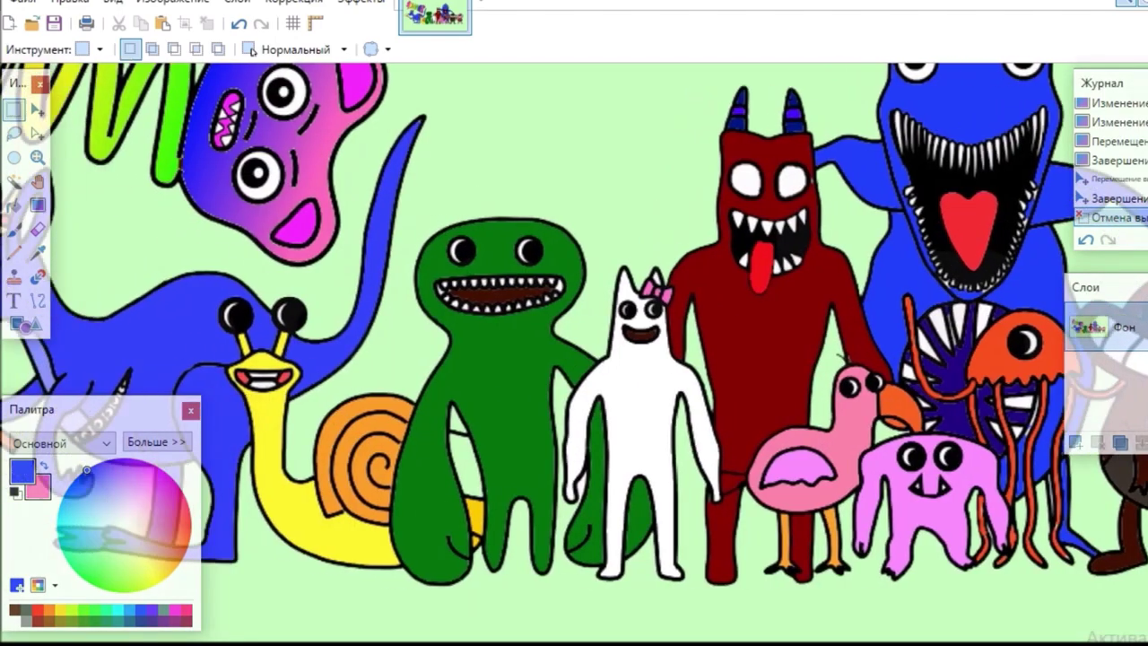
scroll(573, 353, down, 2)
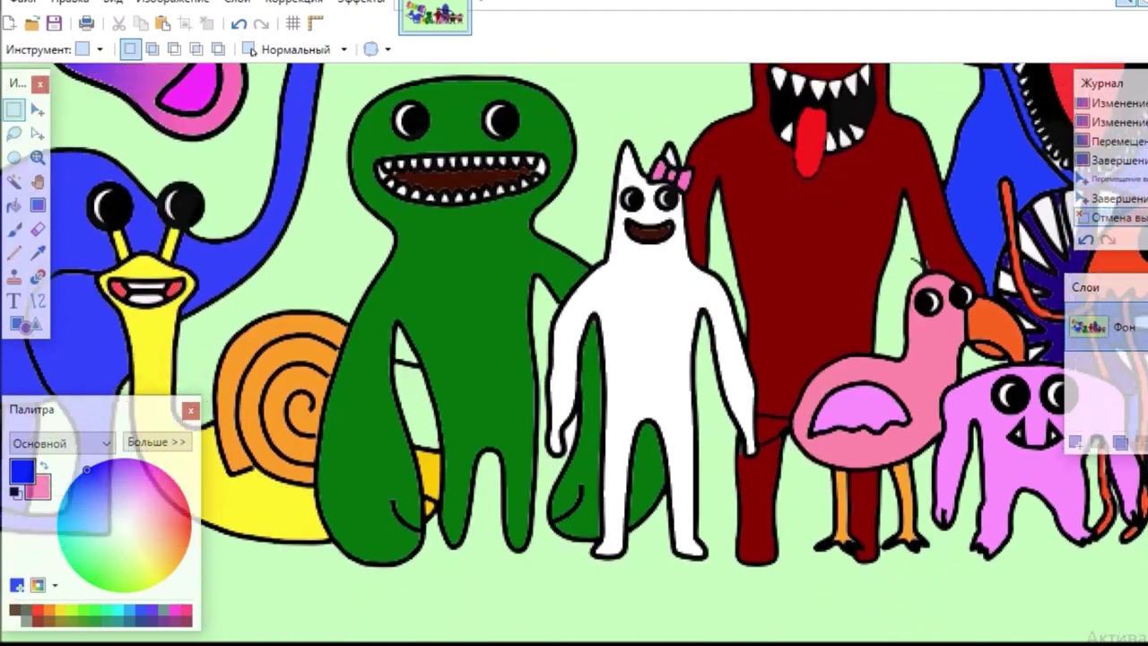
- Switch to the Paintbrush tool and set its width to 20
click(18, 231)
click(239, 49)
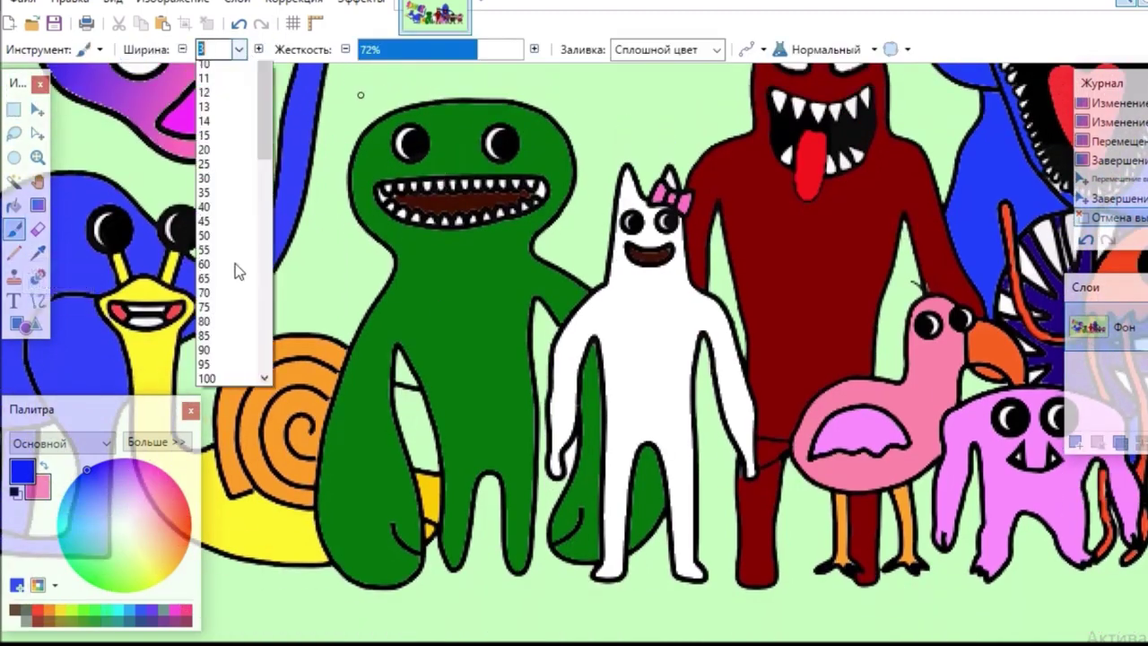
click(235, 260)
- Try a blue brush stroke in Overlay (Перекрытие) blending mode on the green monster's shoulder, and undo it
click(873, 49)
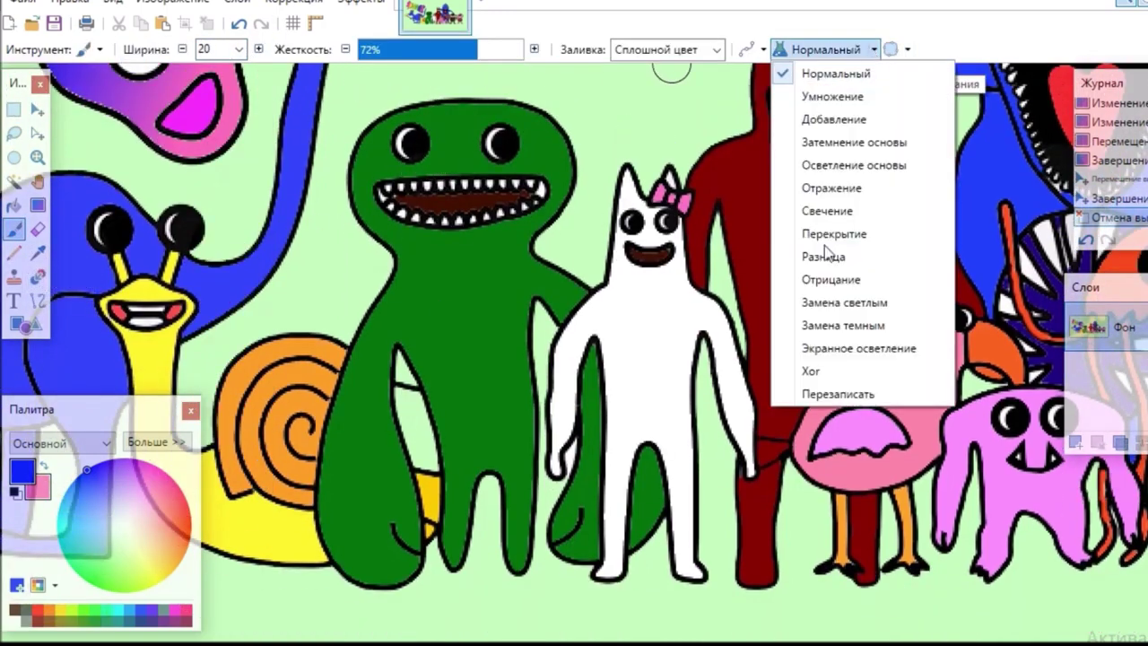
click(834, 234)
drag(520, 251, 520, 287)
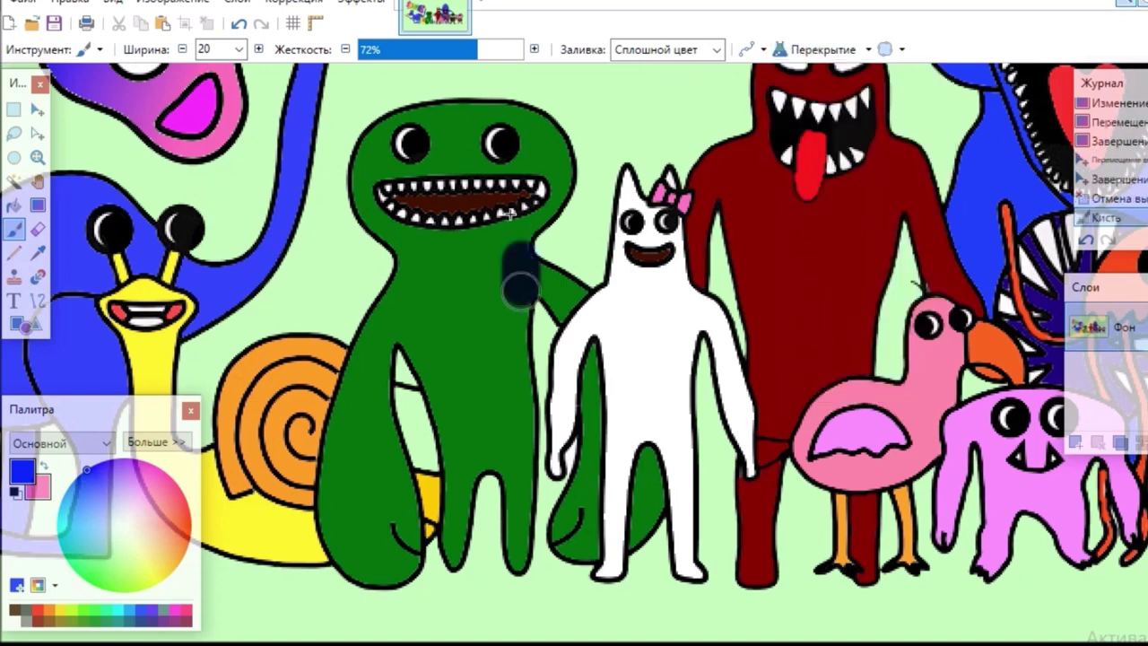
click(238, 25)
- Set the brush blending mode to Lighten (Замена светлым) and test a stroke along the top of the green monster's head, undoing it
click(834, 49)
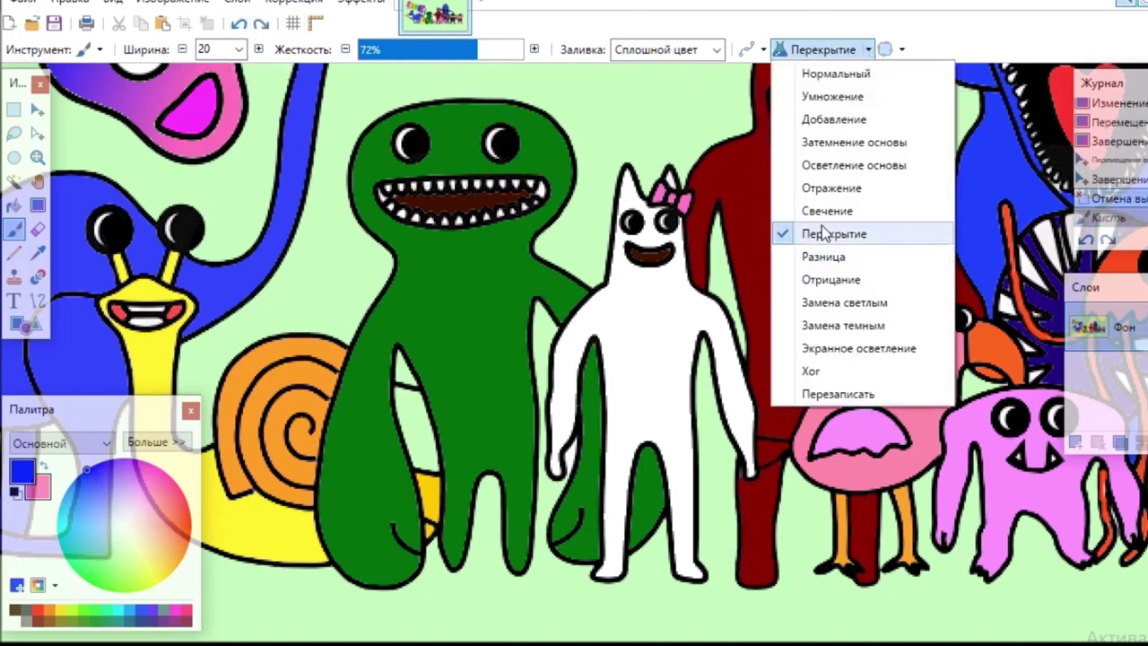
click(843, 302)
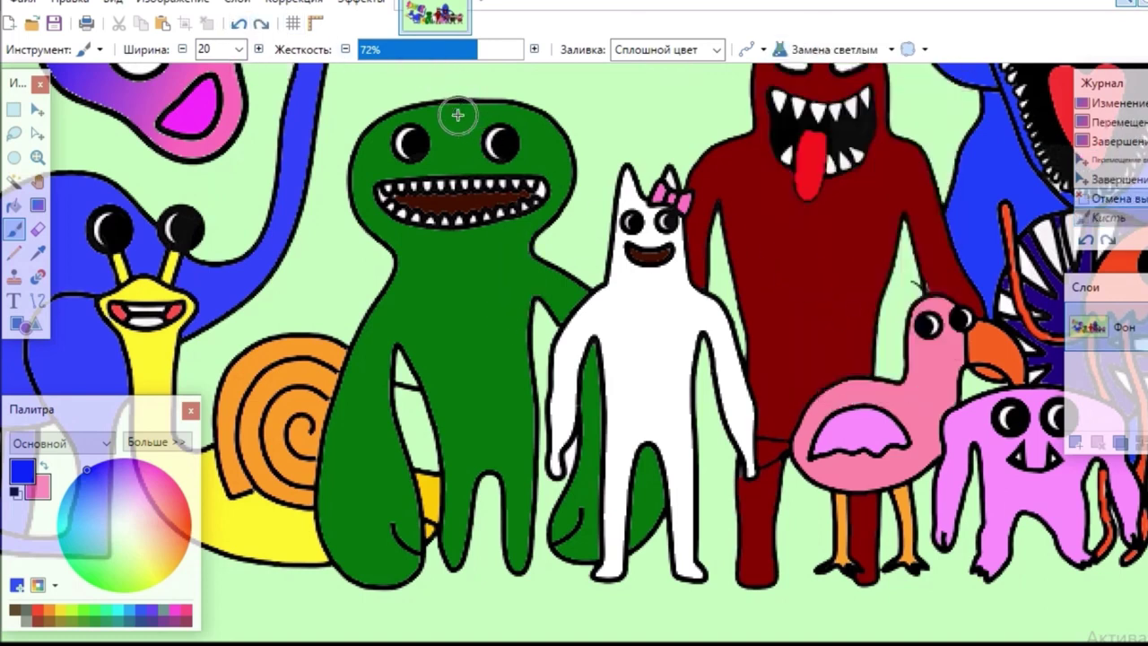
drag(455, 113, 538, 127)
click(239, 25)
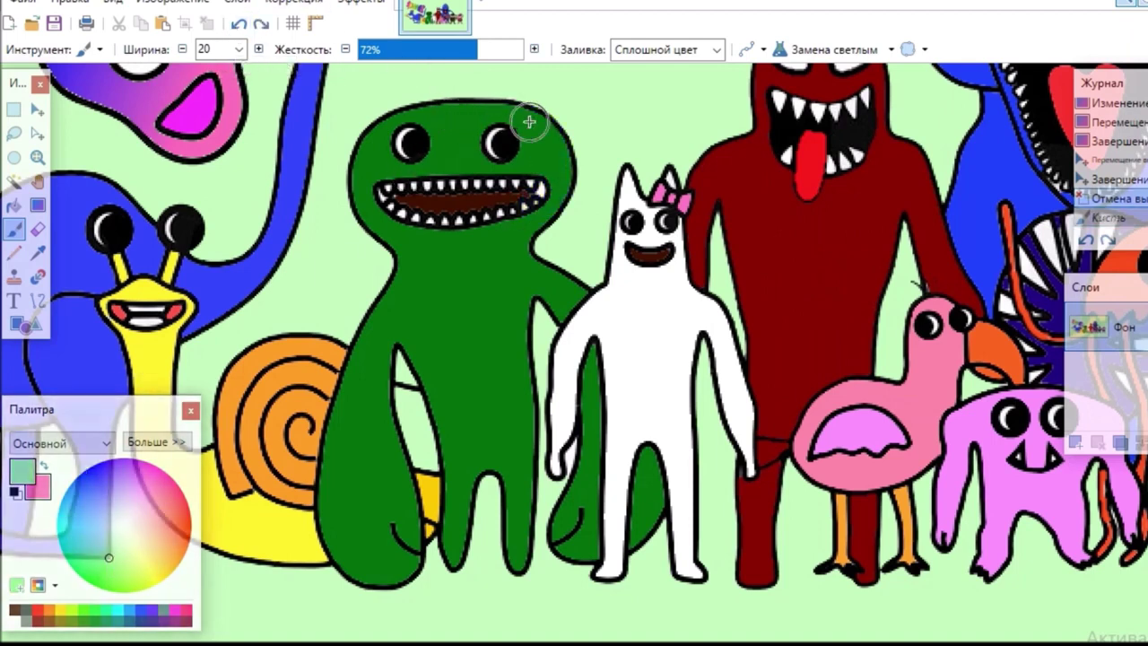
- Undo a trial stroke down the side of the green monster's head, and set the brush to 6% hardness and width 10
mouse_move(529, 121)
mouse_down()
mouse_move(552, 163)
mouse_move(518, 232)
mouse_up()
click(239, 25)
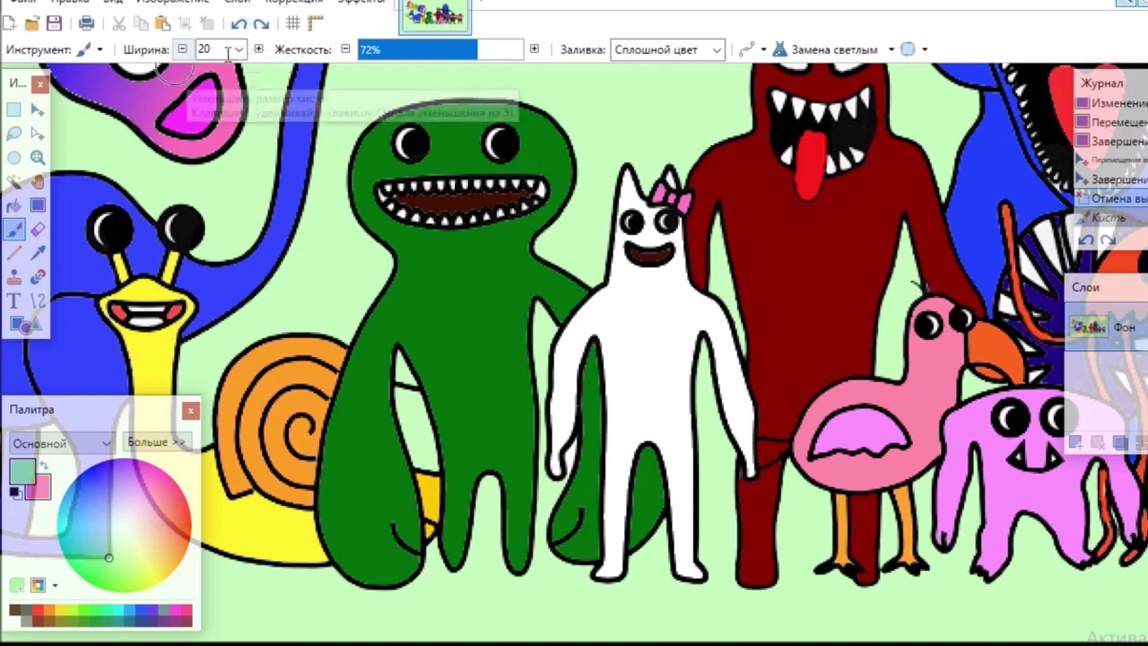
click(370, 50)
click(238, 49)
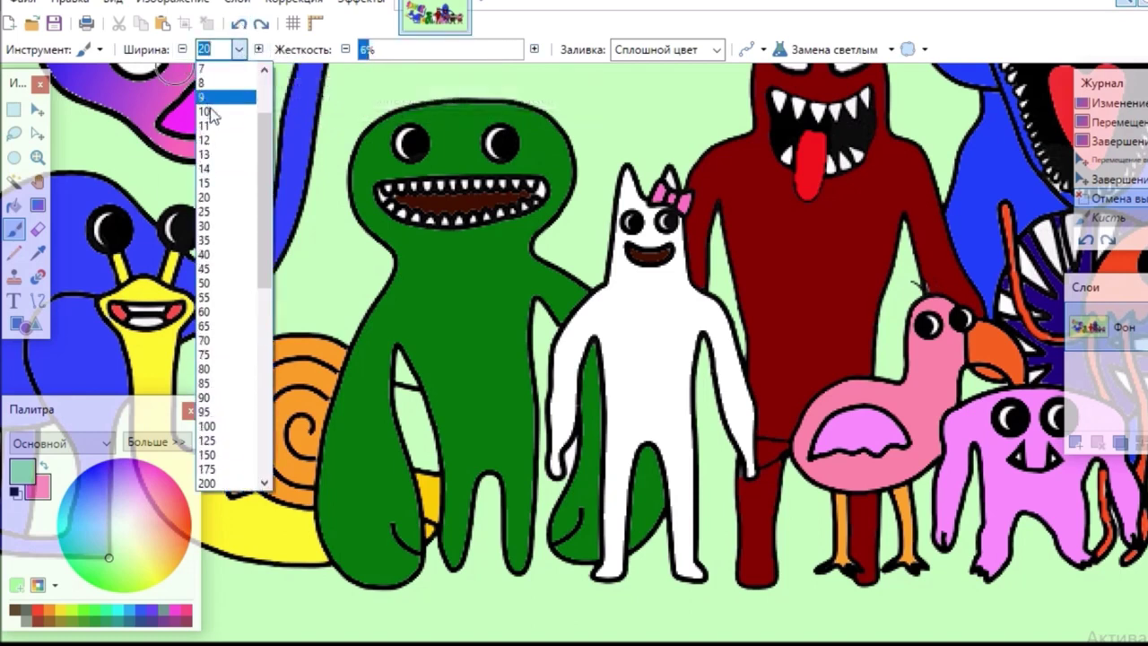
click(208, 111)
- Paint a soft light-green highlight along the top and outer side of the green monster's head, its neck and its shoulder
drag(476, 110, 542, 124)
drag(560, 179, 518, 237)
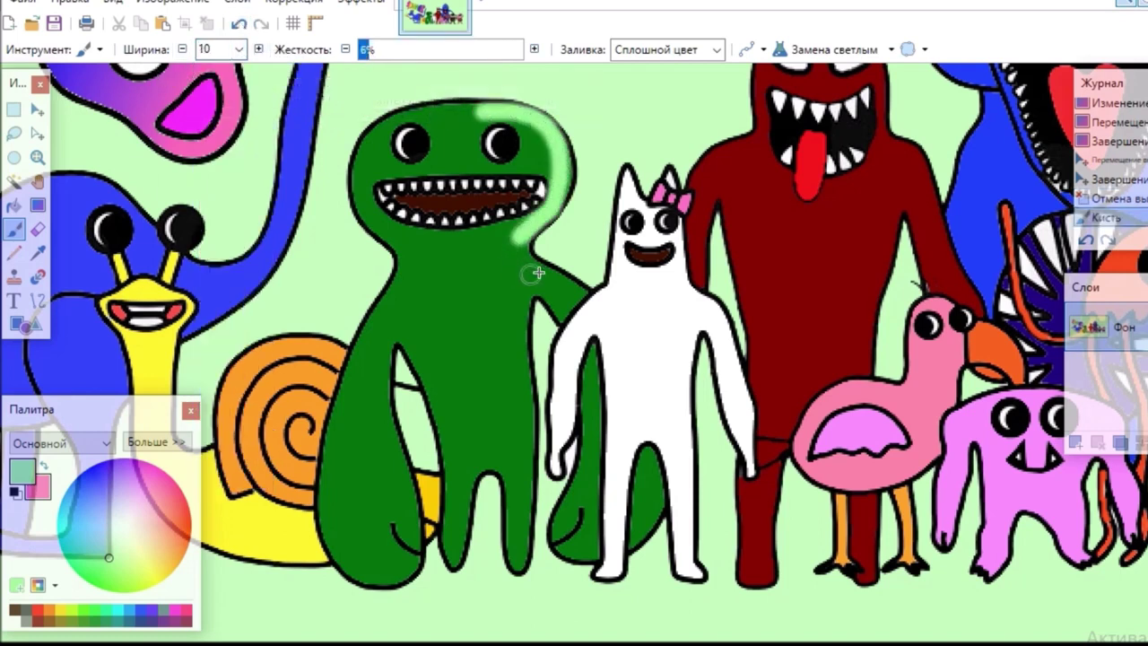
drag(570, 285, 584, 298)
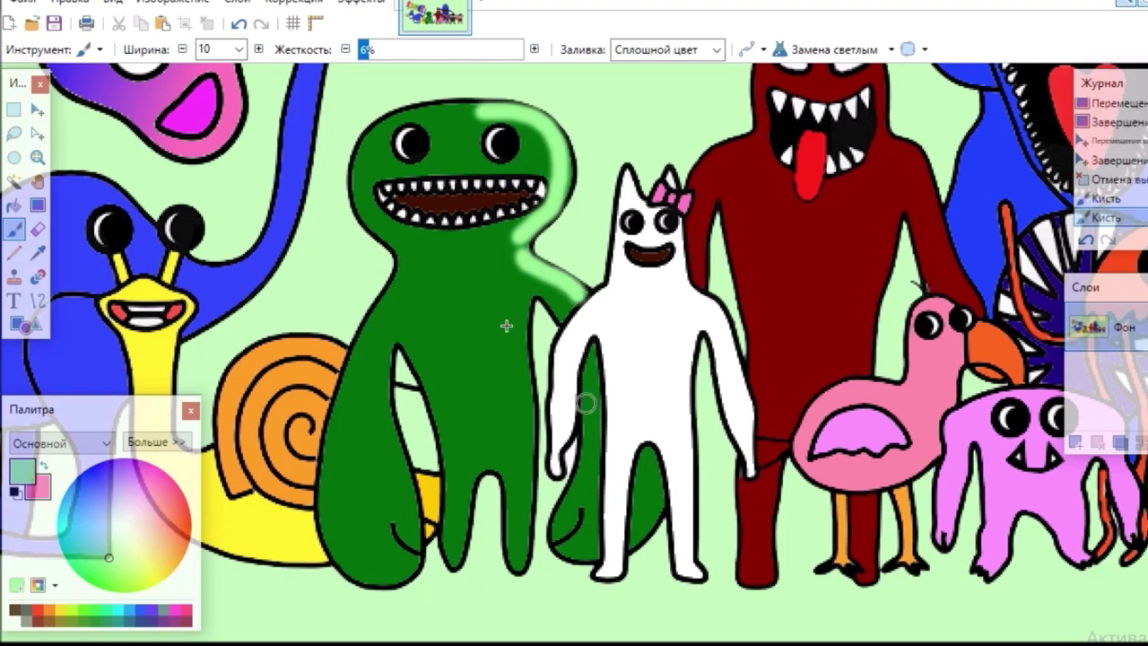
drag(518, 248, 522, 258)
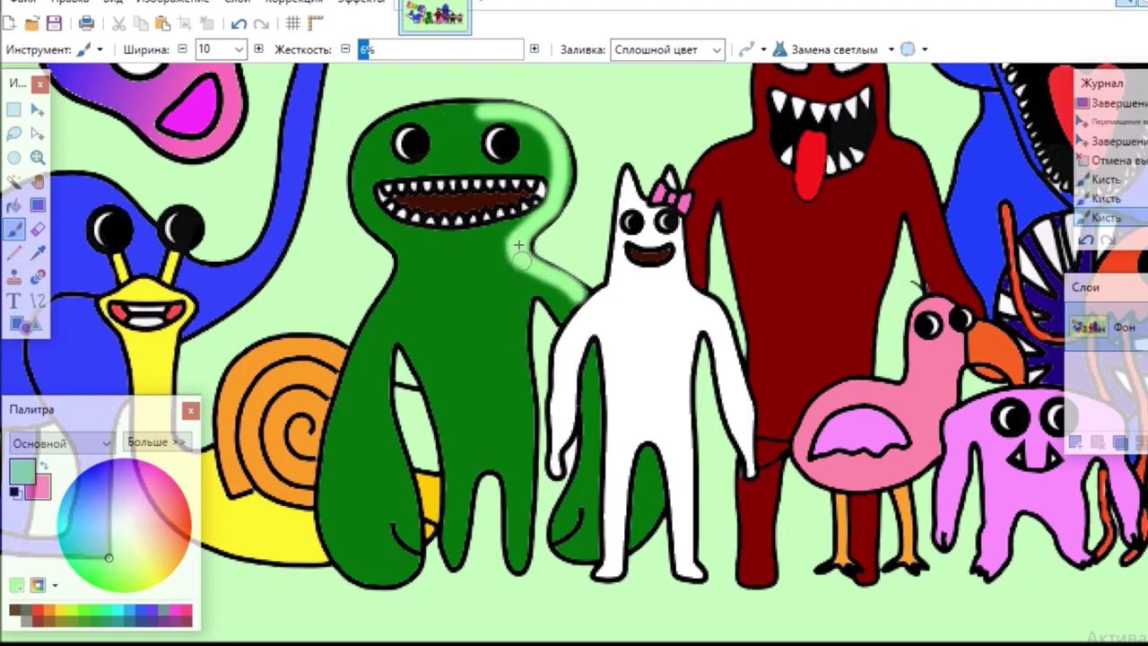
click(466, 111)
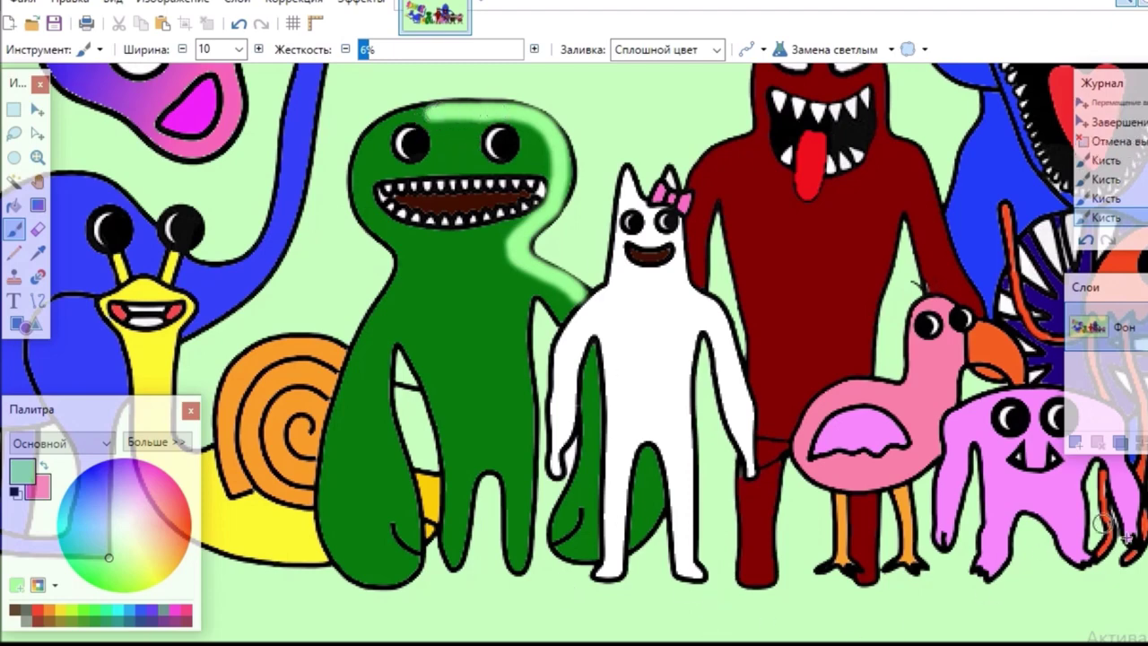
- Sample the horned monster's dark red, shift the brush colour to brown, and set the blending mode to Darken (Замена темным)
drag(1146, 543, 1146, 448)
drag(762, 644, 941, 644)
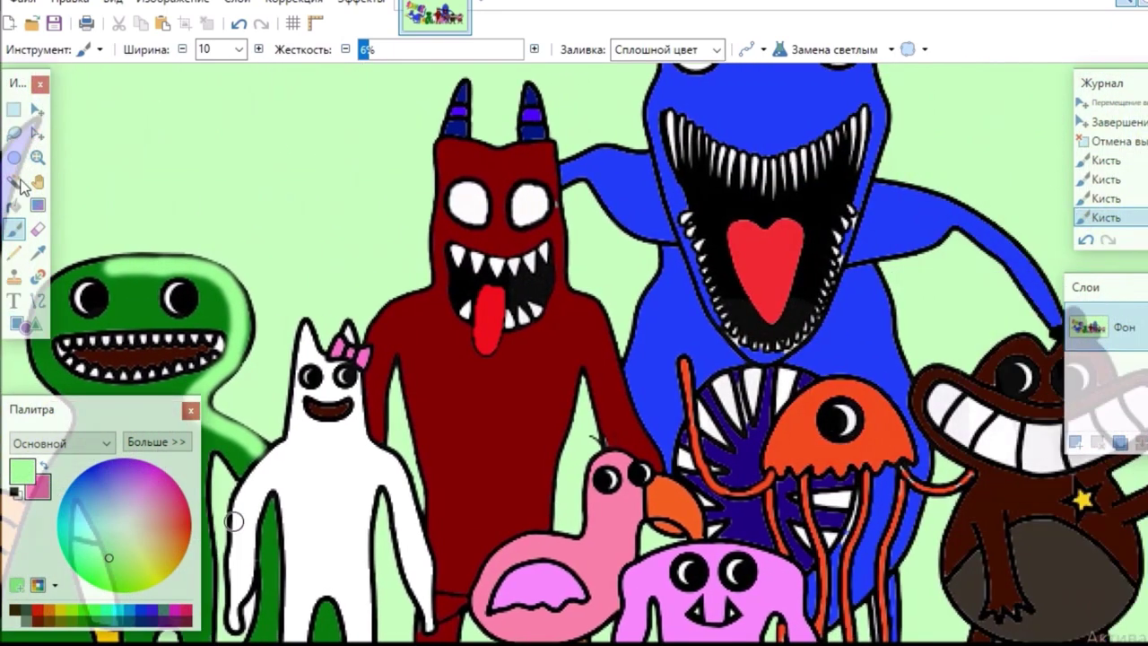
click(37, 253)
click(456, 147)
click(13, 229)
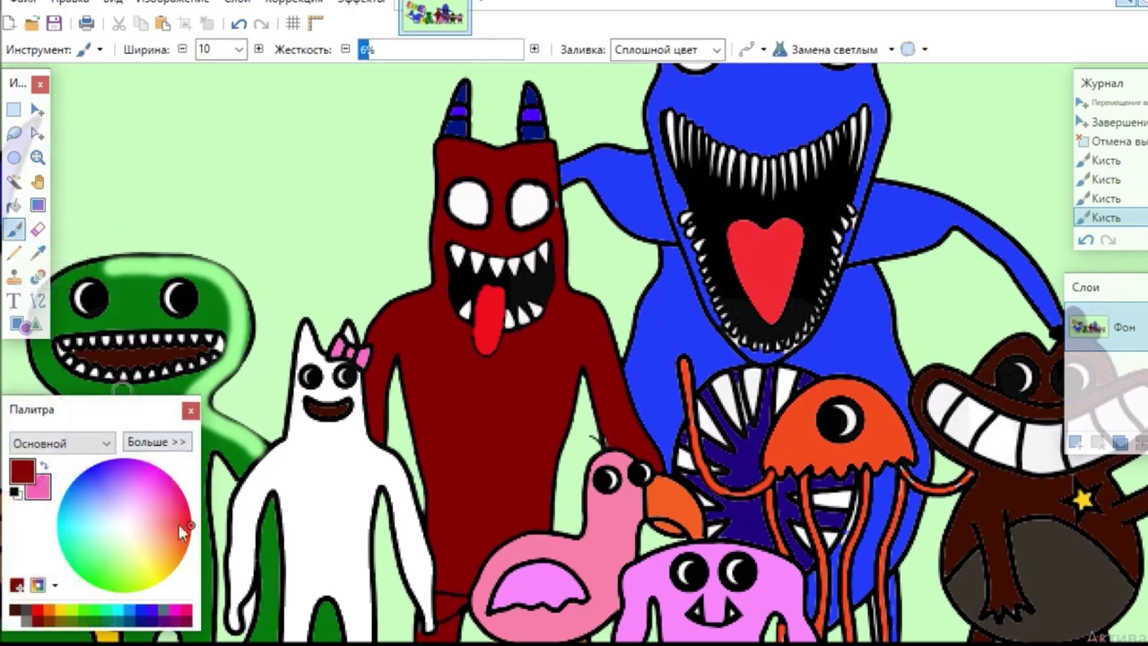
drag(186, 527, 188, 542)
click(892, 49)
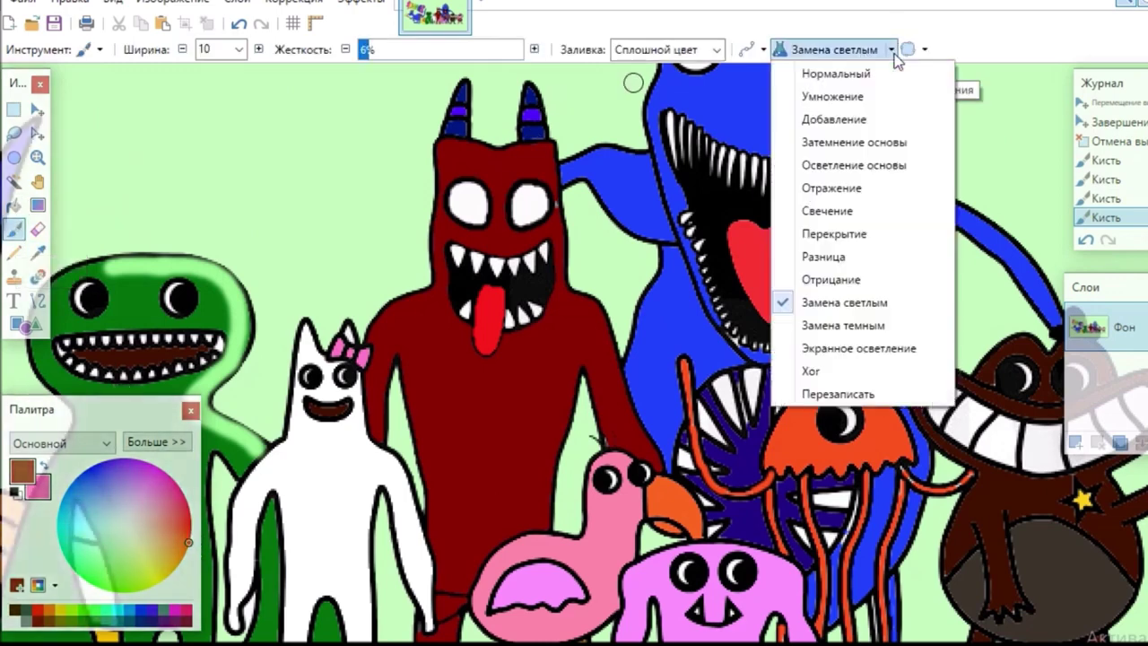
click(842, 326)
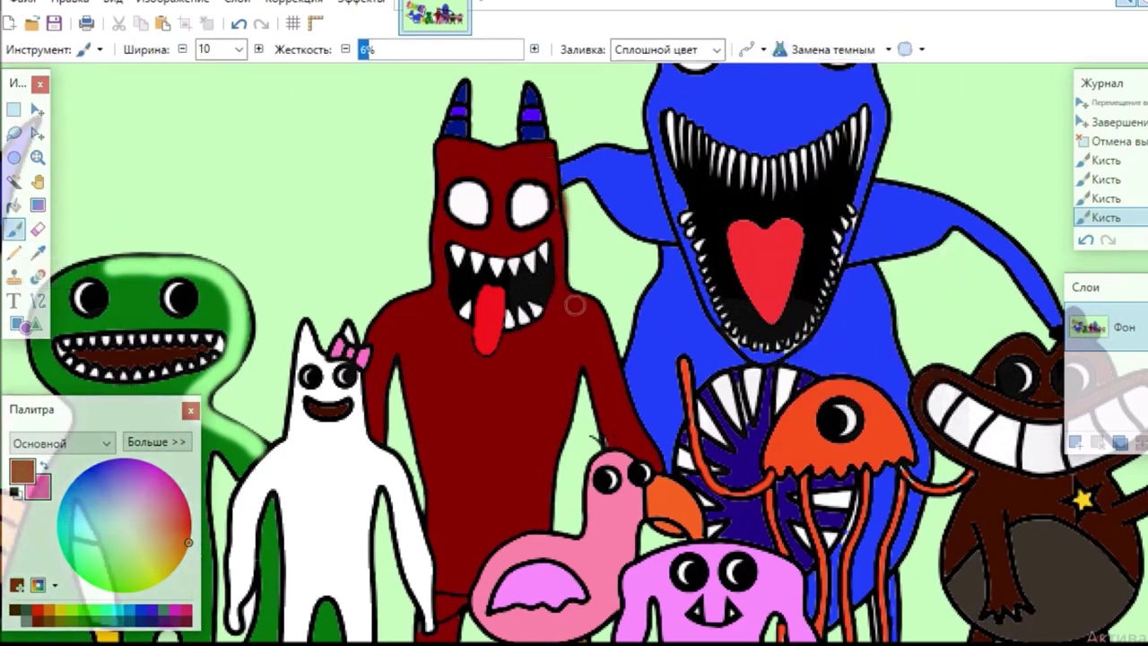
- Choose a darker brown and shade the edges of the dark red monster's head, arms and torso
click(27, 619)
click(18, 617)
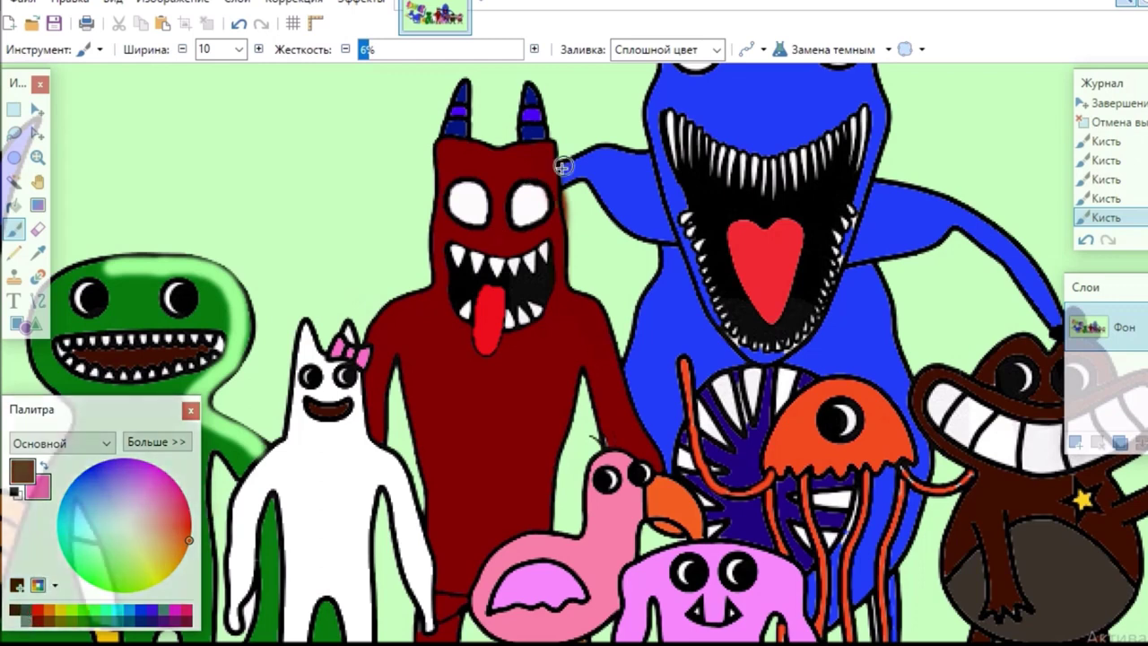
drag(548, 162, 547, 184)
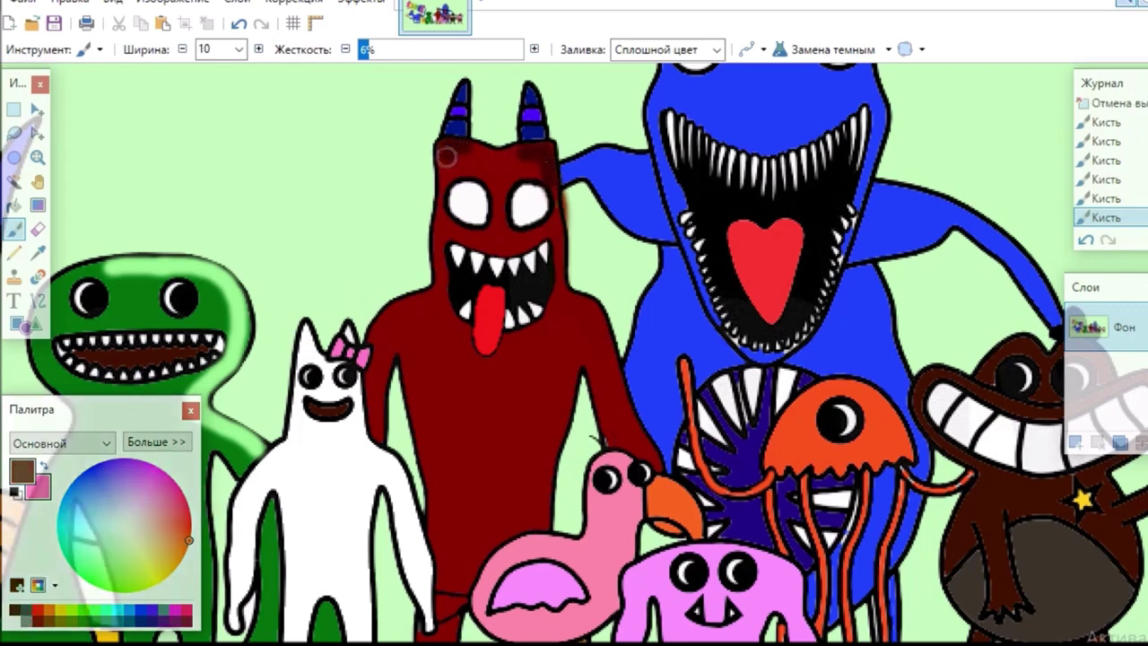
drag(446, 157, 444, 190)
mouse_move(554, 231)
mouse_down()
mouse_move(565, 297)
mouse_move(598, 331)
mouse_move(650, 452)
mouse_up()
drag(577, 369, 538, 513)
mouse_move(403, 355)
mouse_down()
mouse_move(426, 444)
mouse_move(425, 518)
mouse_up()
drag(398, 356, 380, 435)
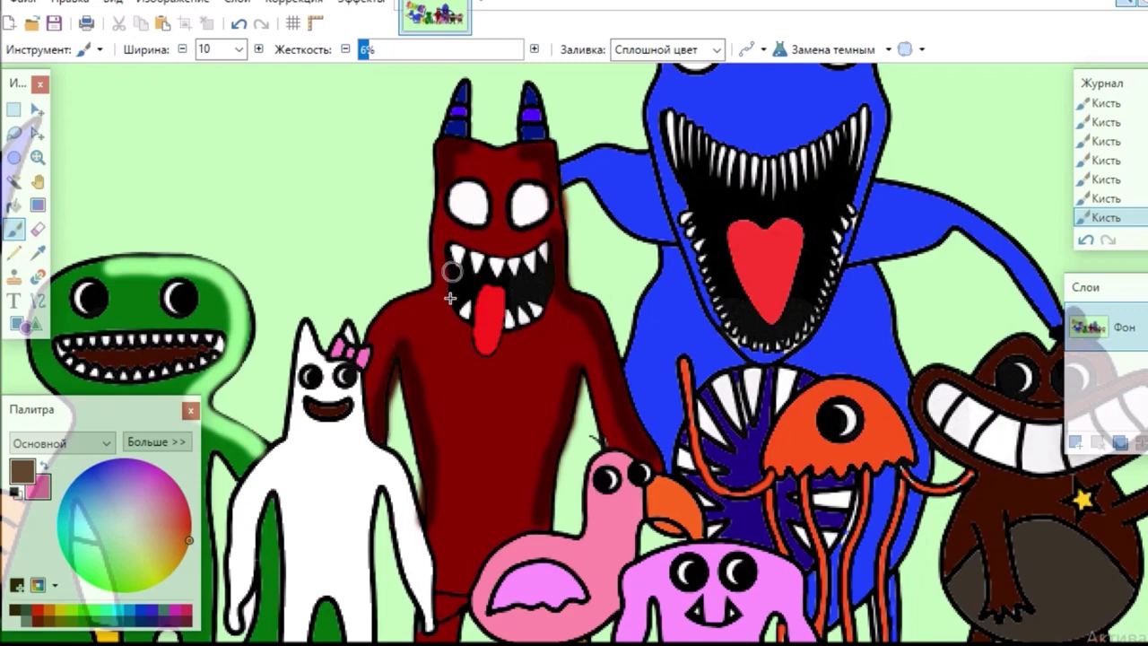
- Shade the dark red monster's legs with dark brown and undo the last brush stroke
scroll(628, 313, down, 3)
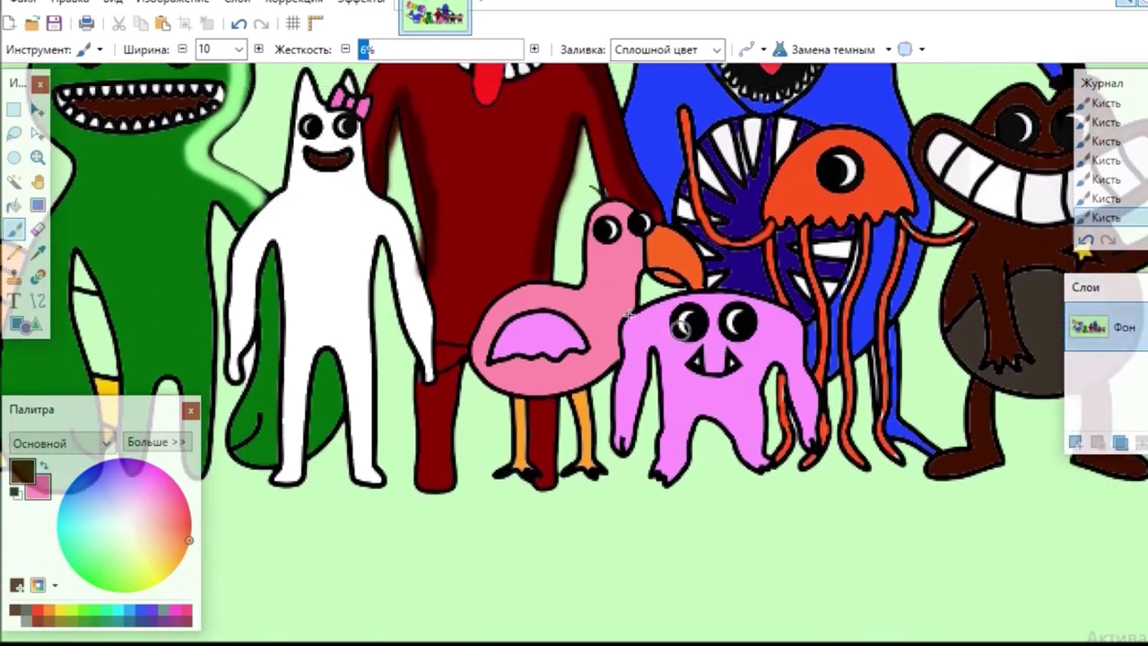
drag(533, 402, 535, 459)
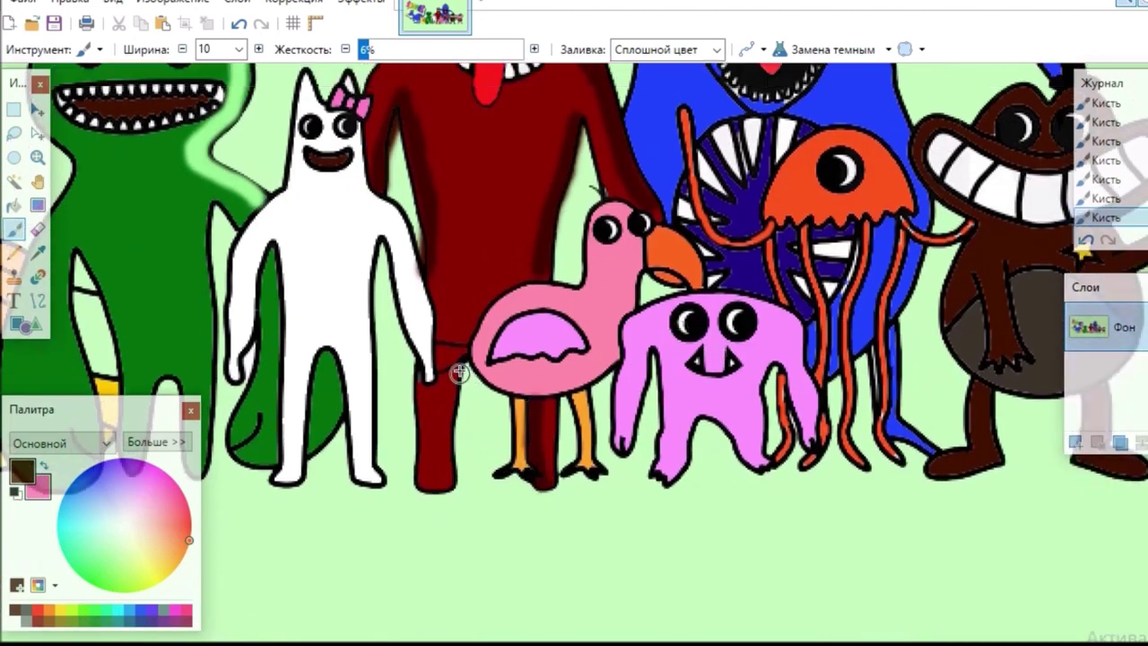
drag(459, 373, 442, 500)
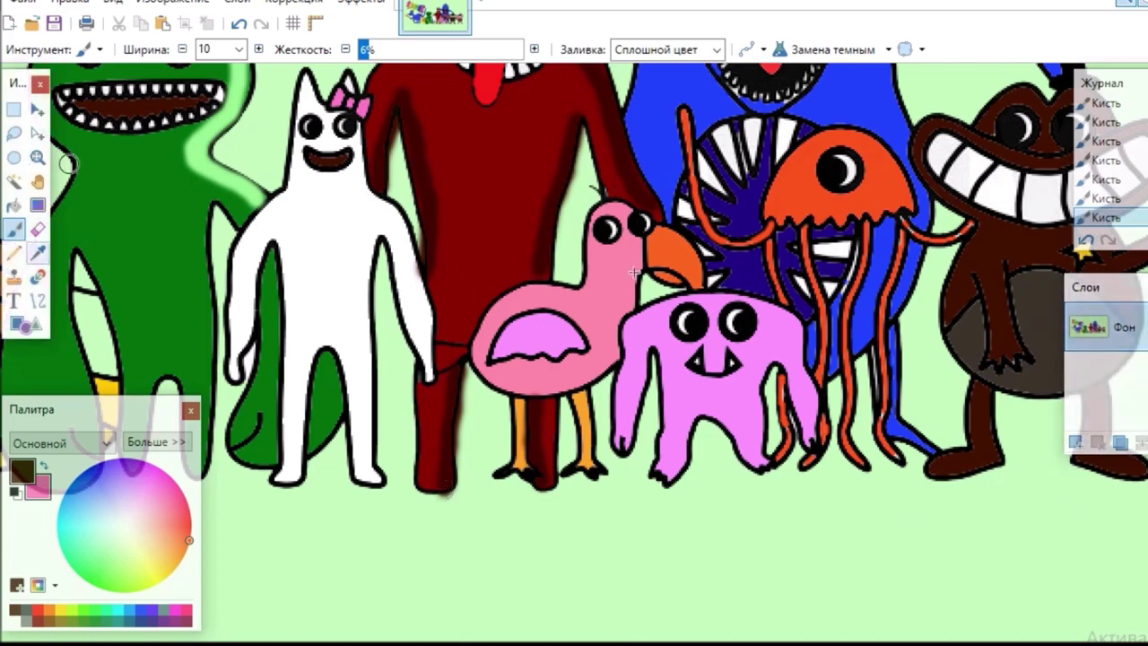
click(238, 24)
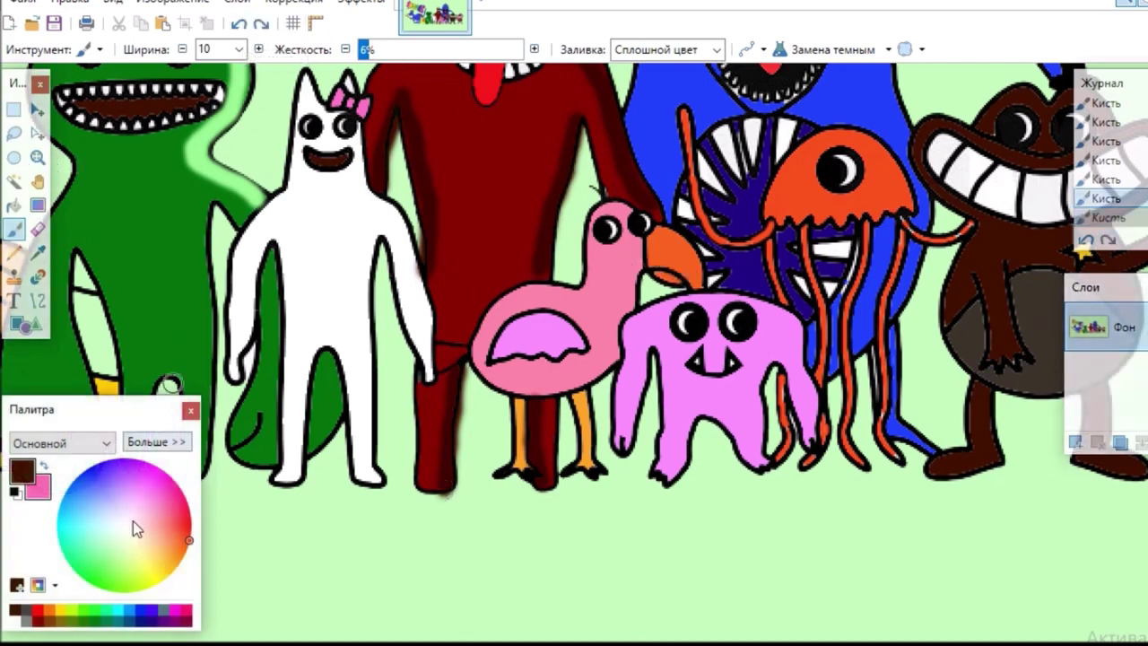
- Shade the pink bird's beak with orange-red, and its neck and belly with a deeper pink based on its body colour
drag(174, 551, 189, 534)
drag(653, 255, 653, 239)
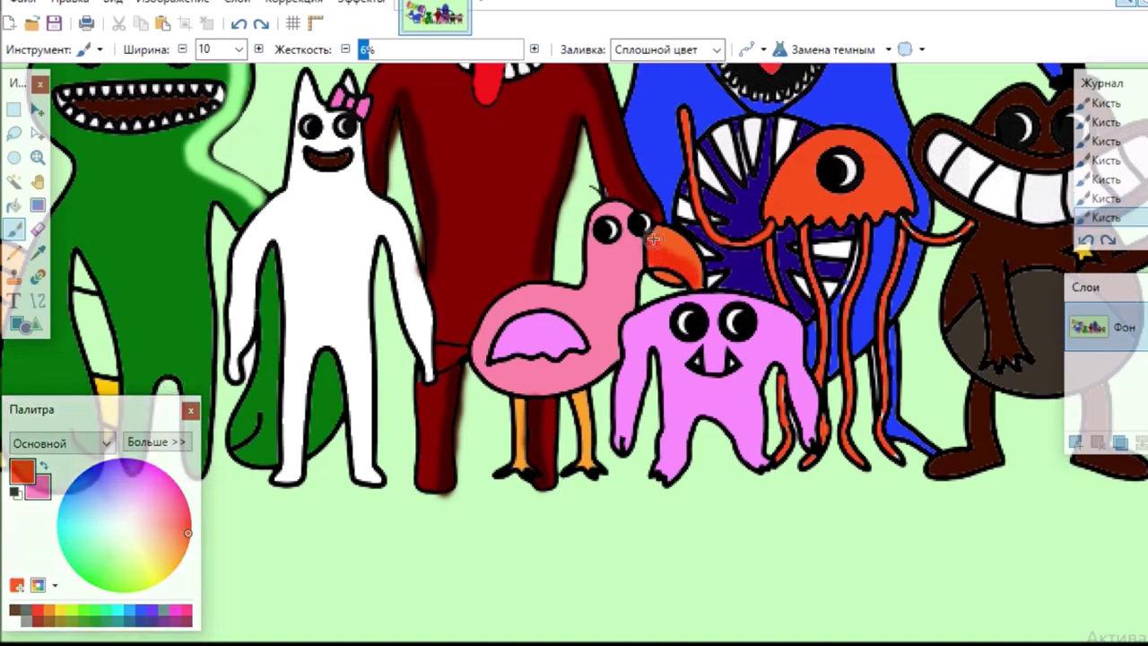
click(37, 253)
click(593, 282)
click(13, 229)
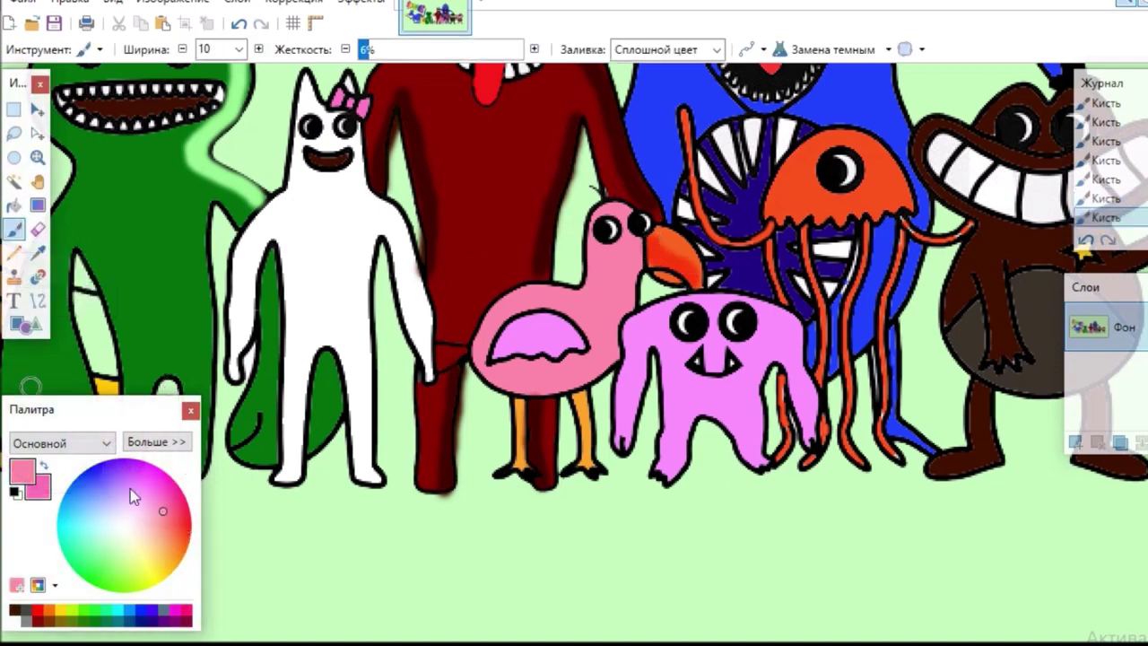
click(179, 510)
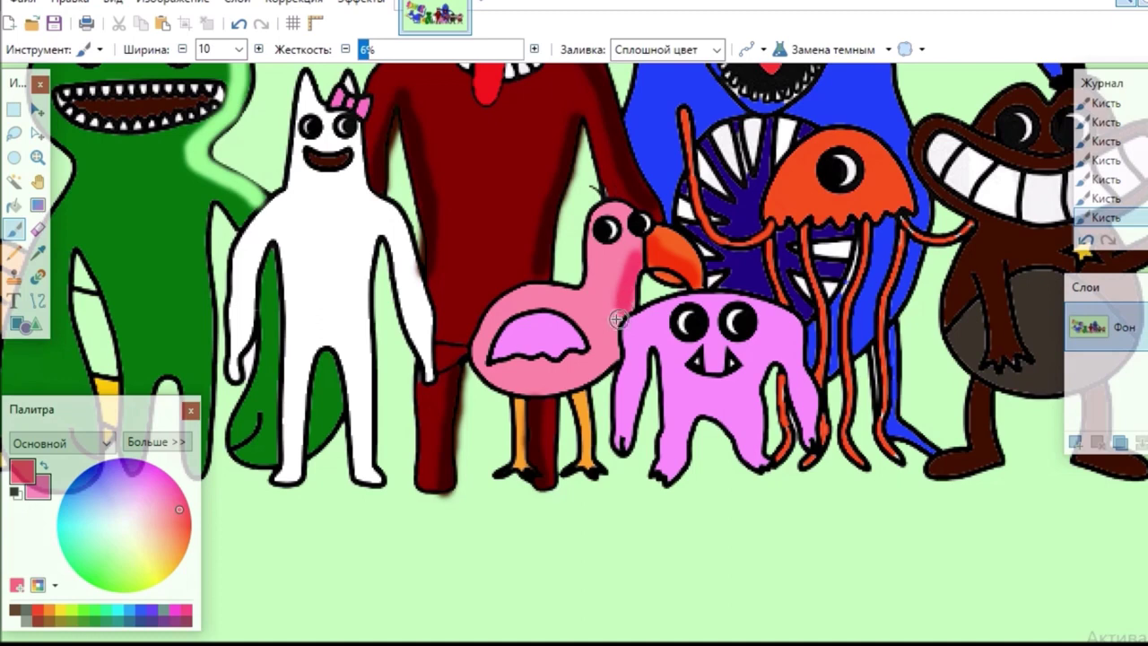
mouse_move(618, 319)
mouse_down()
mouse_move(588, 364)
mouse_move(550, 382)
mouse_move(500, 377)
mouse_up()
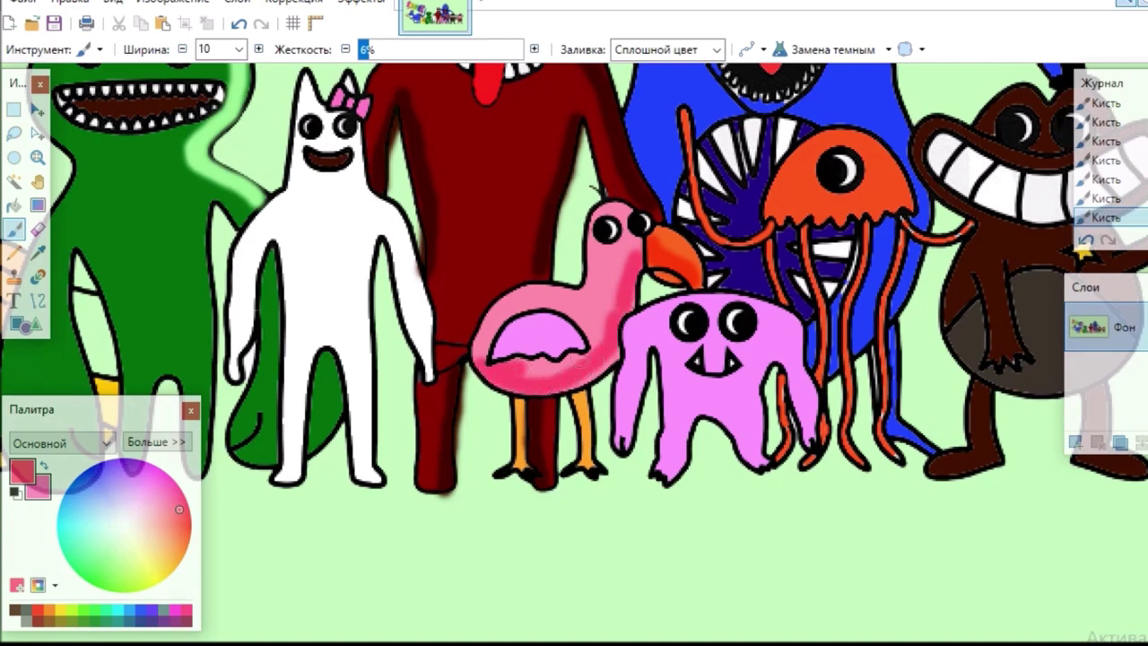
drag(581, 363, 562, 371)
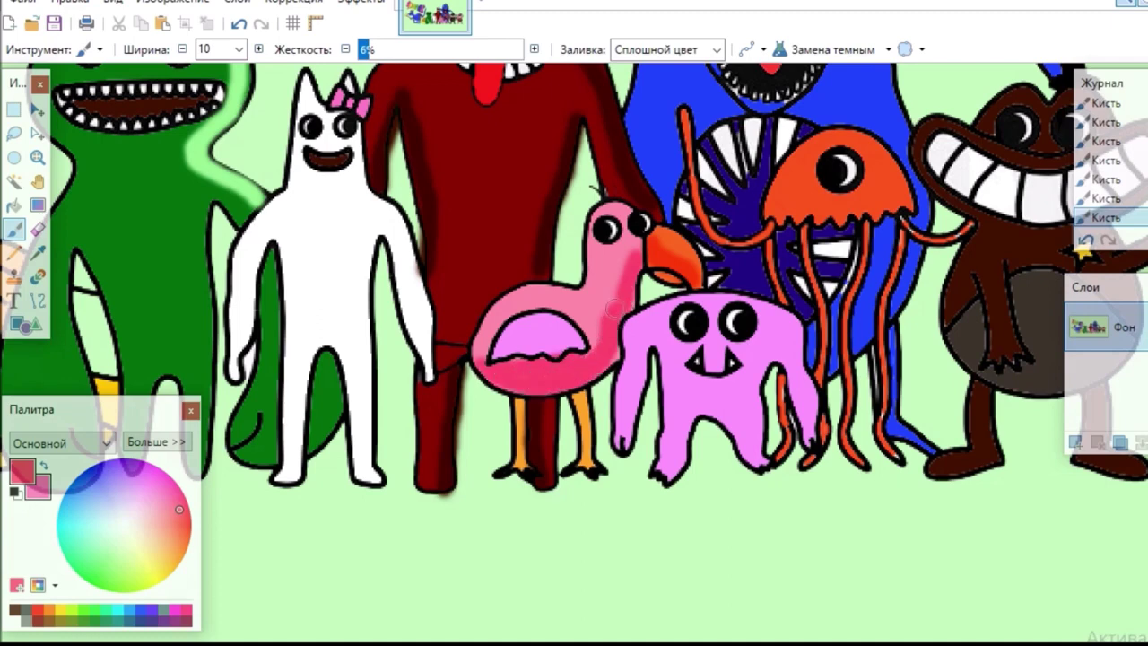
- Shade the arms and legs of the small lilac monster and of the pink monster with the bow in the same deep pink
drag(654, 350, 627, 423)
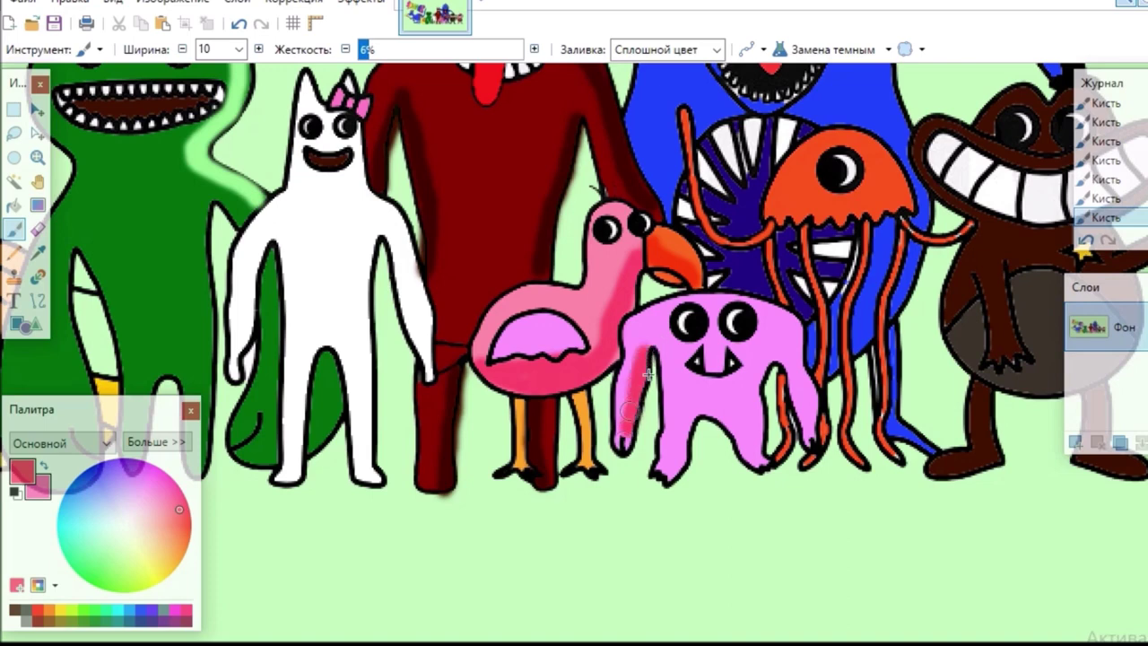
mouse_move(665, 348)
mouse_down()
mouse_move(673, 379)
mouse_move(662, 463)
mouse_move(659, 353)
mouse_up()
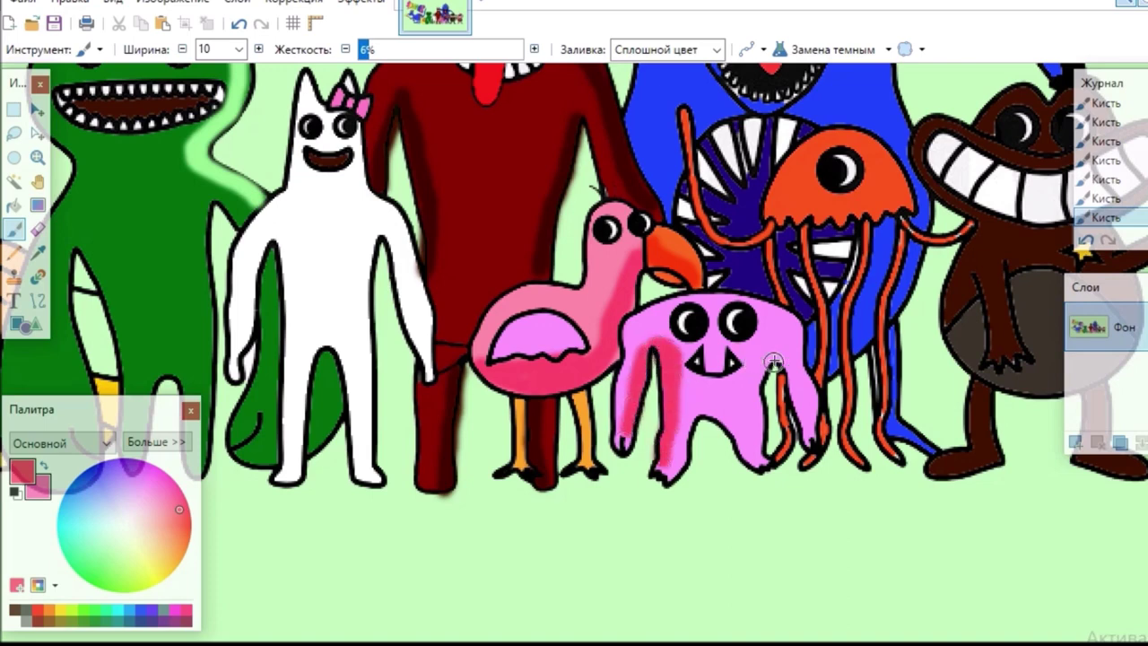
mouse_move(773, 361)
mouse_down()
mouse_move(751, 407)
mouse_move(759, 459)
mouse_up()
drag(779, 368, 794, 401)
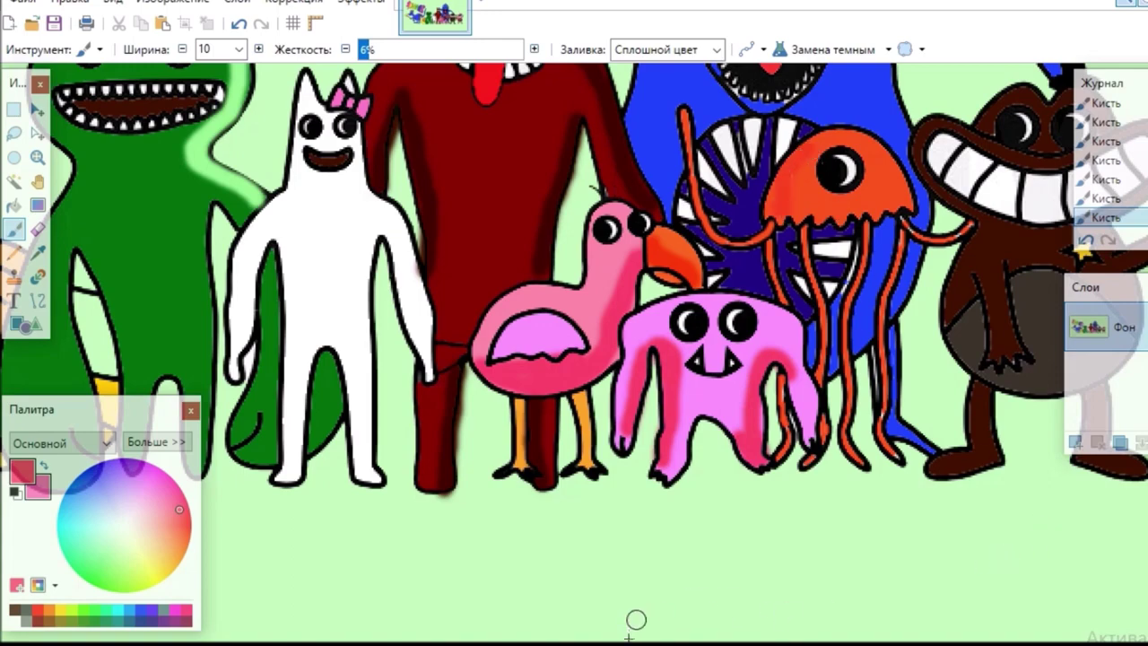
scroll(636, 618, right, 6)
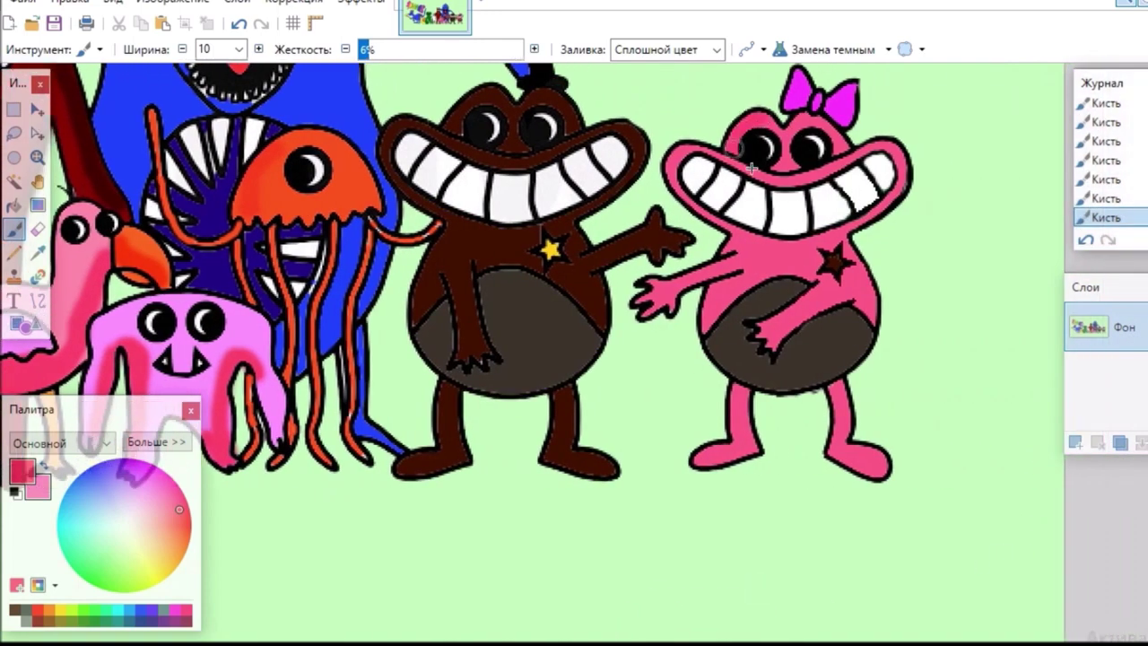
mouse_move(741, 244)
mouse_down()
mouse_move(705, 271)
mouse_move(722, 265)
mouse_move(671, 293)
mouse_up()
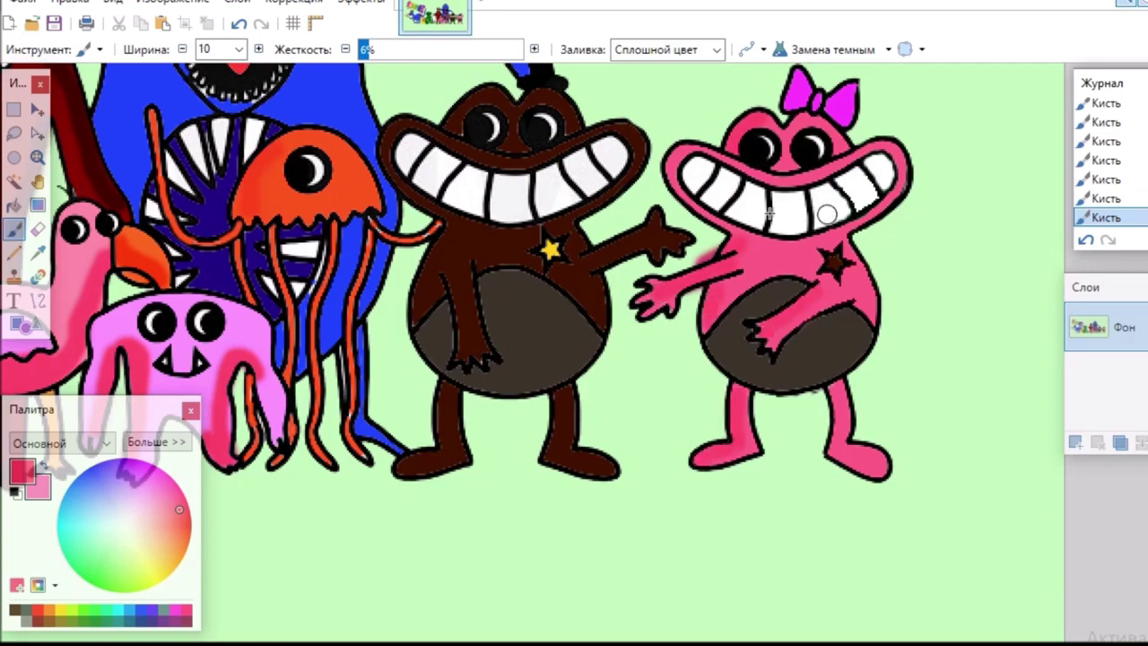
- Shade the outer rim and inner spiral of the snail's orange shell with the same pinkish-red brush colour
scroll(678, 635, left, 10)
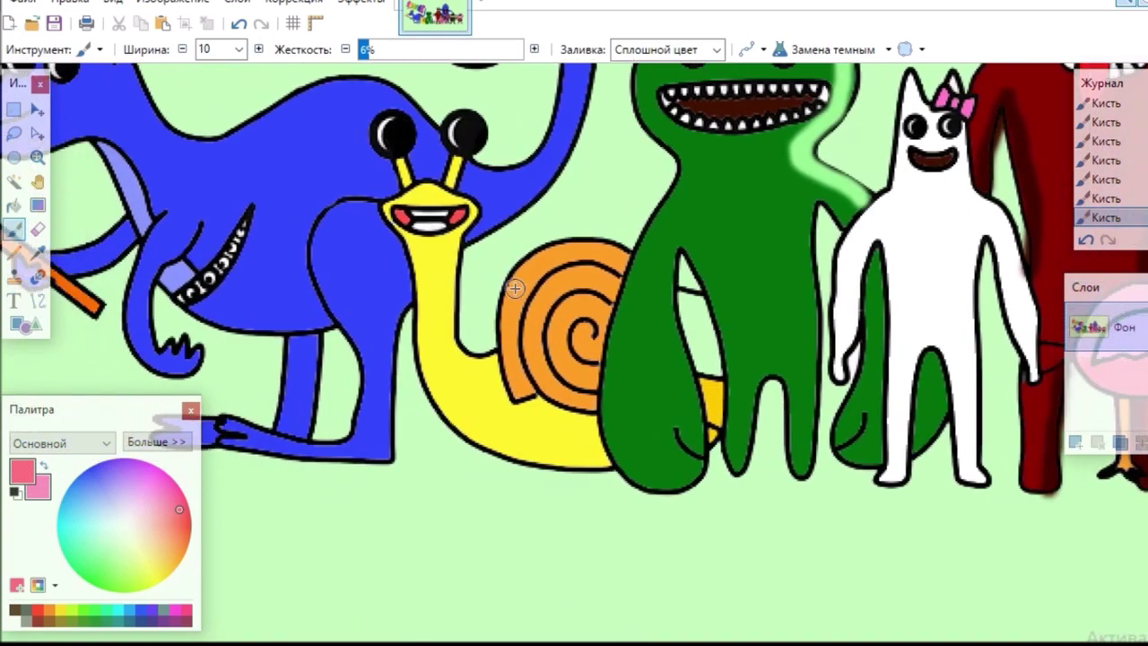
mouse_move(514, 288)
mouse_down()
mouse_move(502, 355)
mouse_move(511, 395)
mouse_up()
drag(580, 300, 553, 343)
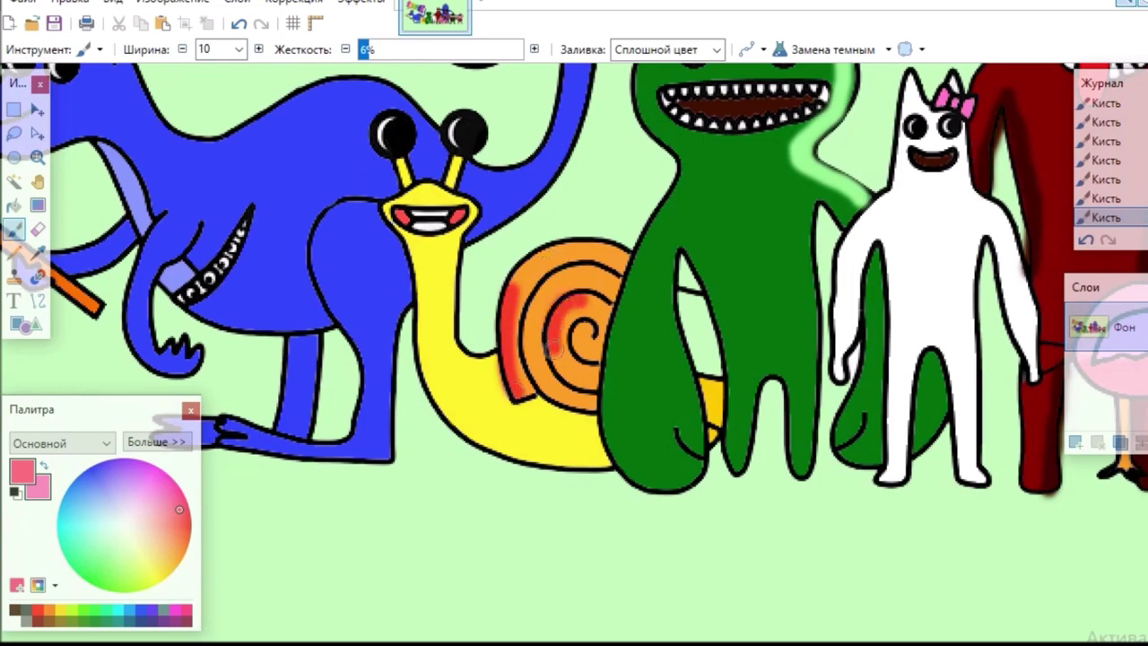
mouse_move(618, 258)
mouse_down()
mouse_move(581, 244)
mouse_move(524, 256)
mouse_move(515, 294)
mouse_up()
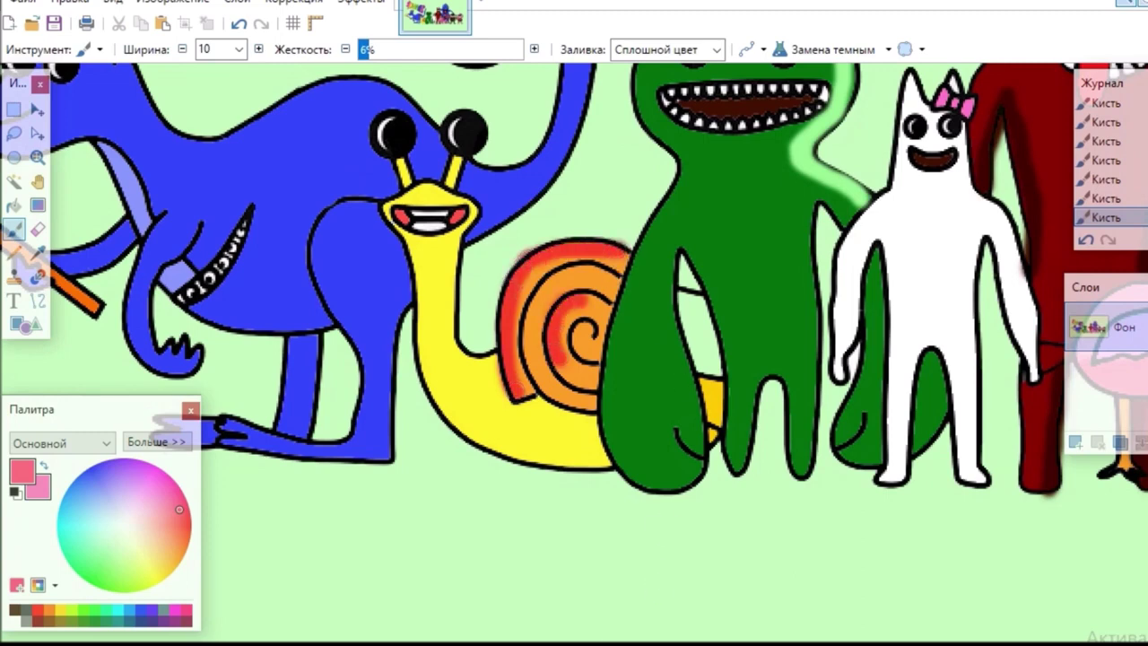
- Shade the kangaroo's lower jaw, neck, front arm and belly with a deeper blue based on its body colour
scroll(574, 350, right, 2)
scroll(574, 349, left, 6)
scroll(574, 350, up, 2)
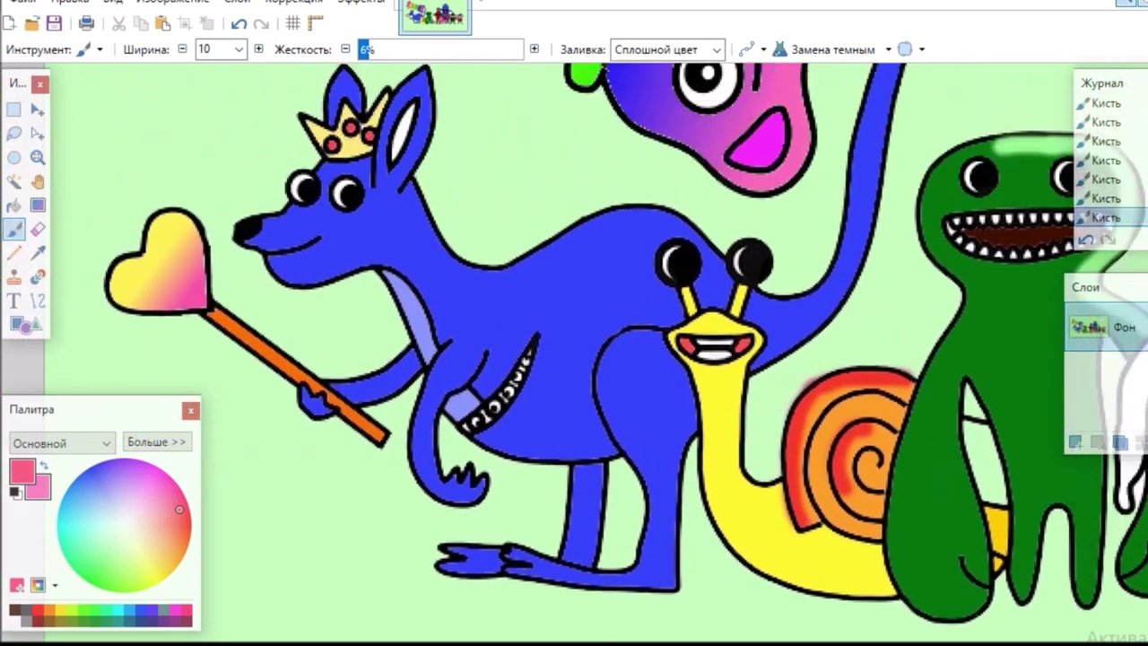
click(39, 254)
click(288, 231)
click(18, 233)
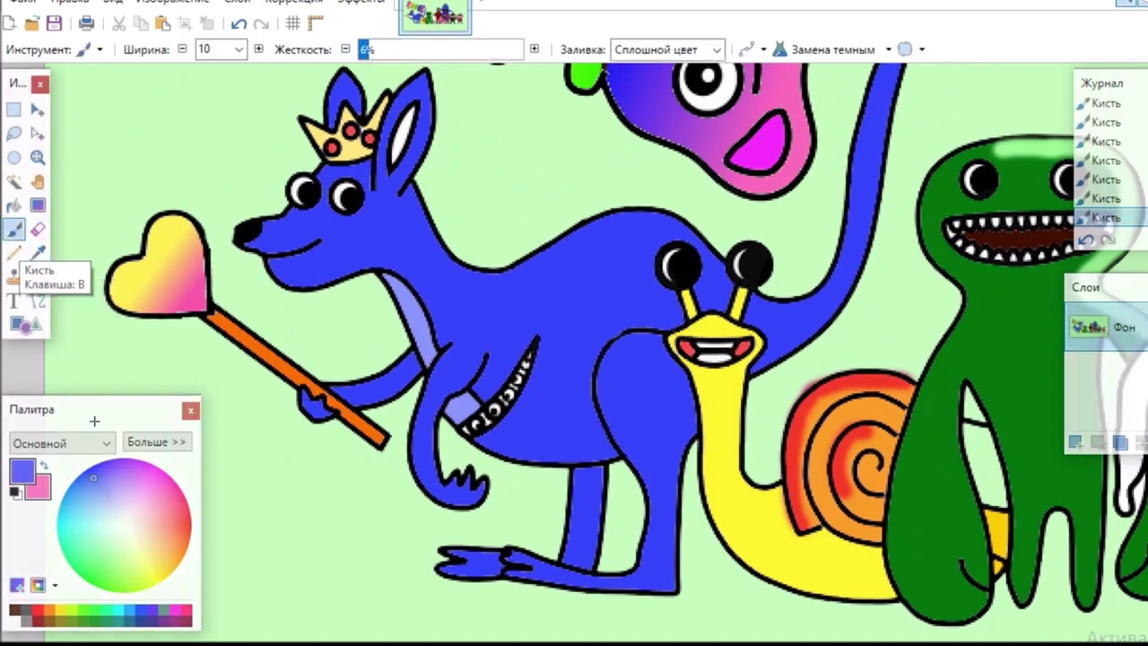
drag(92, 469, 82, 472)
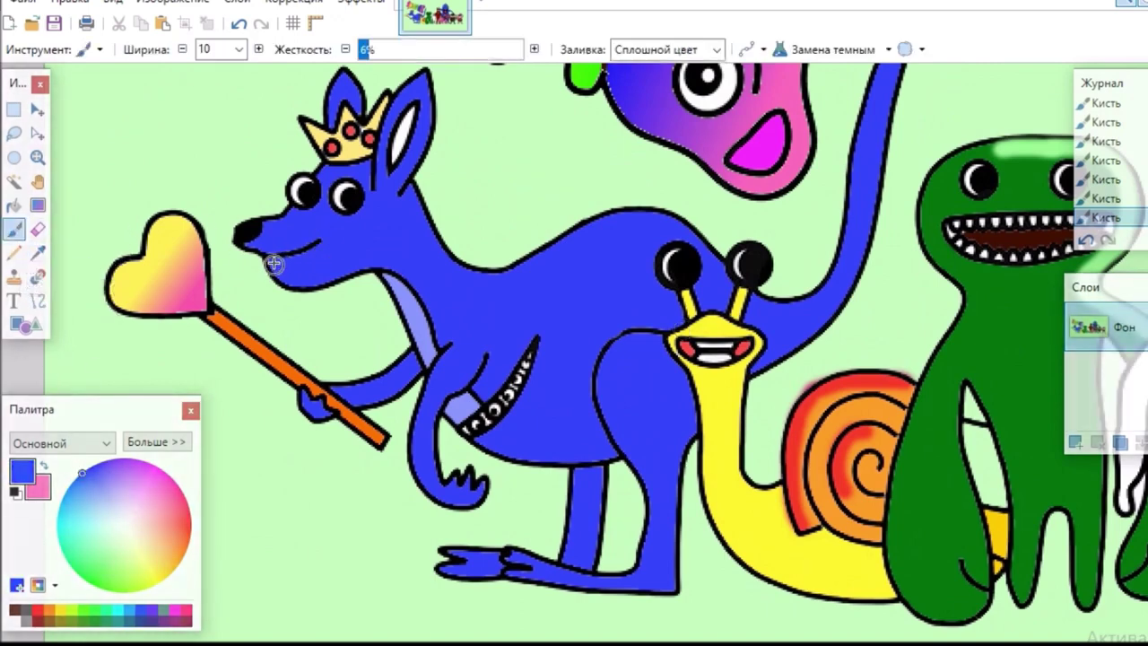
mouse_move(287, 275)
mouse_down()
mouse_move(394, 263)
mouse_move(468, 364)
mouse_move(476, 352)
mouse_move(429, 417)
mouse_move(428, 461)
mouse_move(462, 493)
mouse_up()
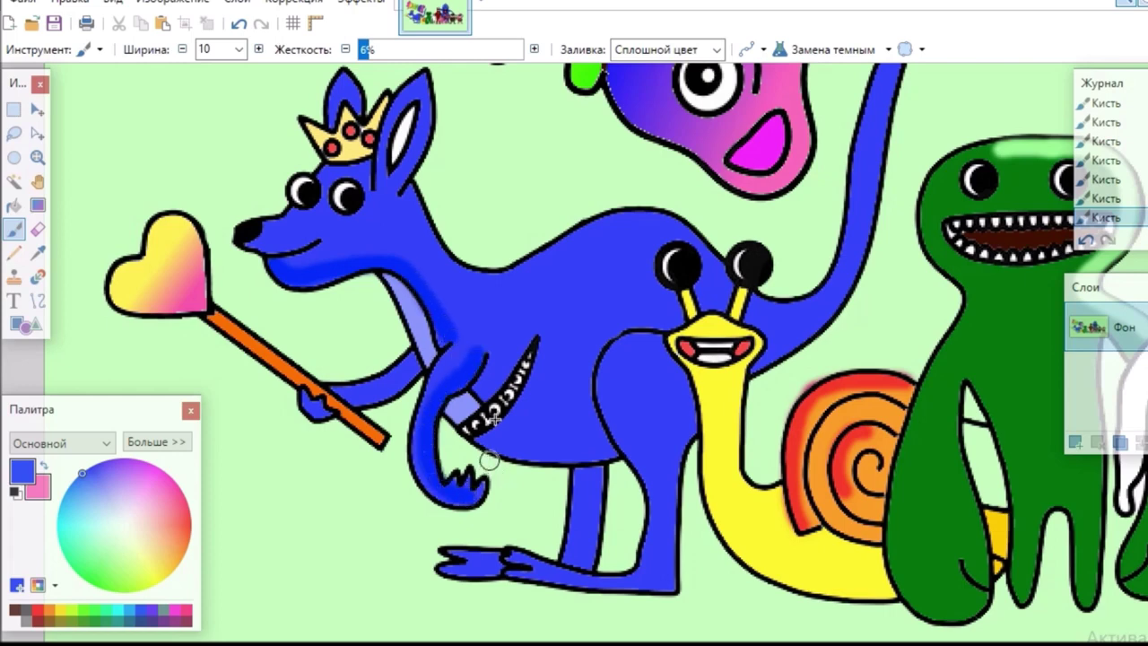
drag(493, 440, 604, 443)
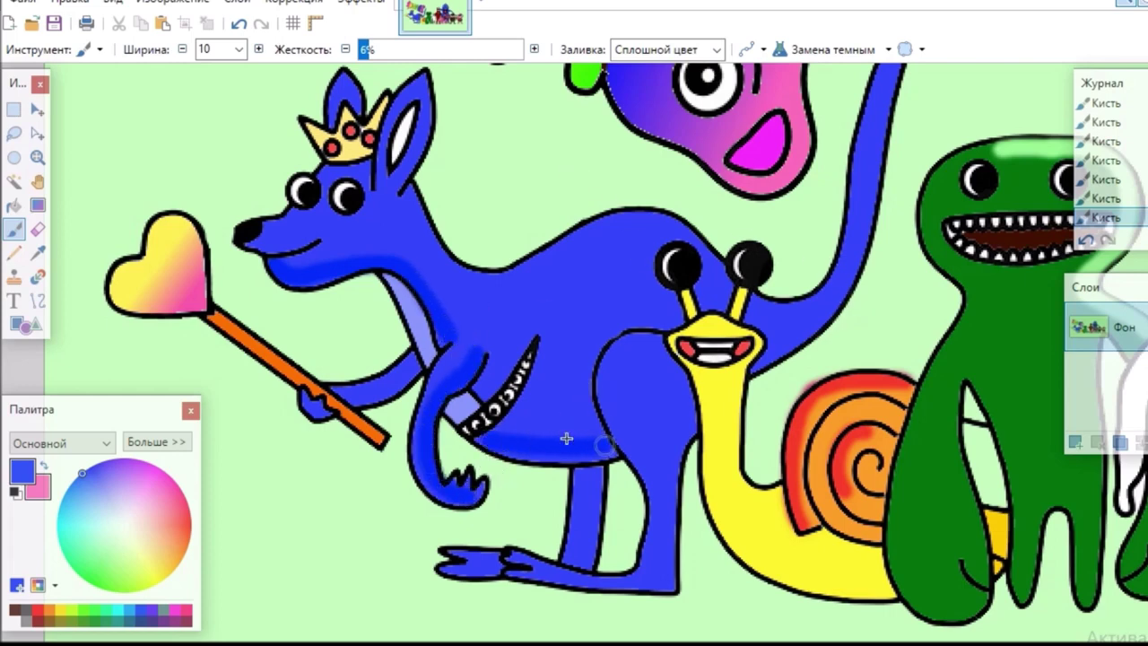
mouse_move(508, 424)
mouse_down()
mouse_move(602, 430)
mouse_move(507, 432)
mouse_up()
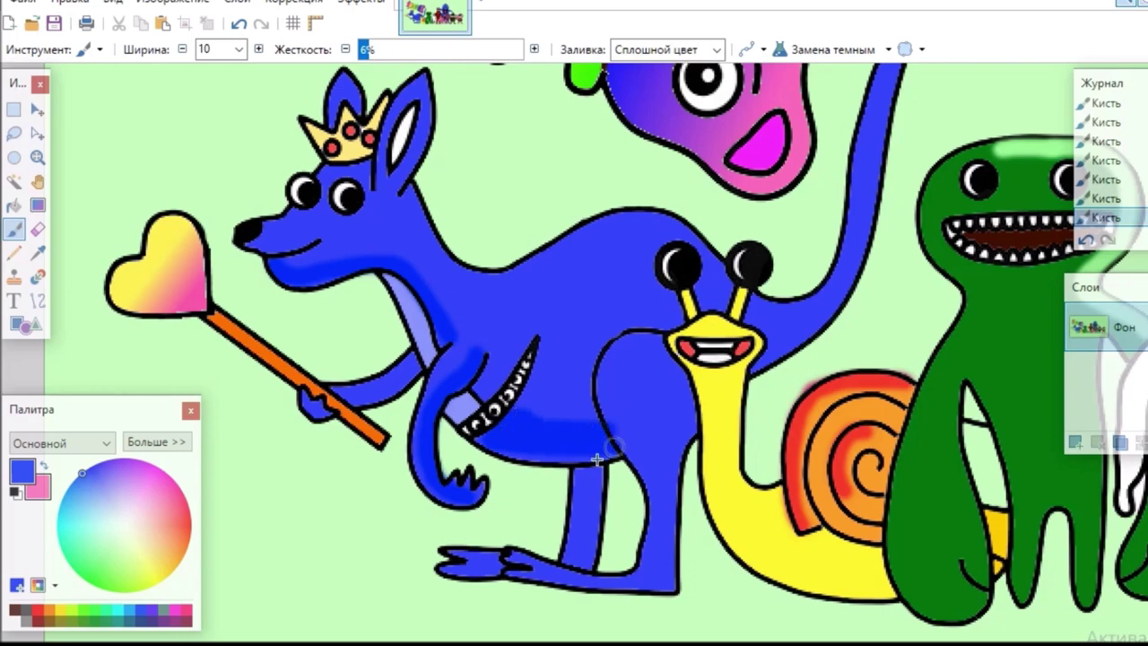
- Shade the kangaroo's legs, foot, ear and upper back with the same deeper blue
drag(599, 456, 588, 563)
mouse_move(623, 344)
mouse_down()
mouse_move(612, 372)
mouse_move(657, 487)
mouse_move(601, 397)
mouse_move(663, 507)
mouse_move(645, 568)
mouse_up()
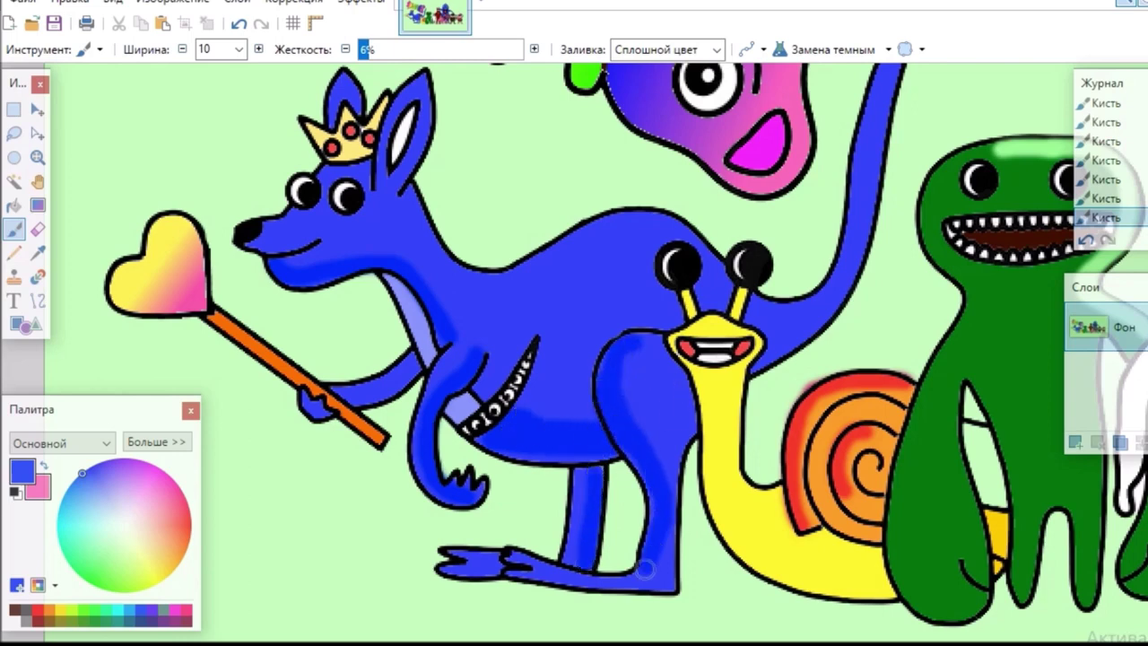
drag(513, 563, 664, 572)
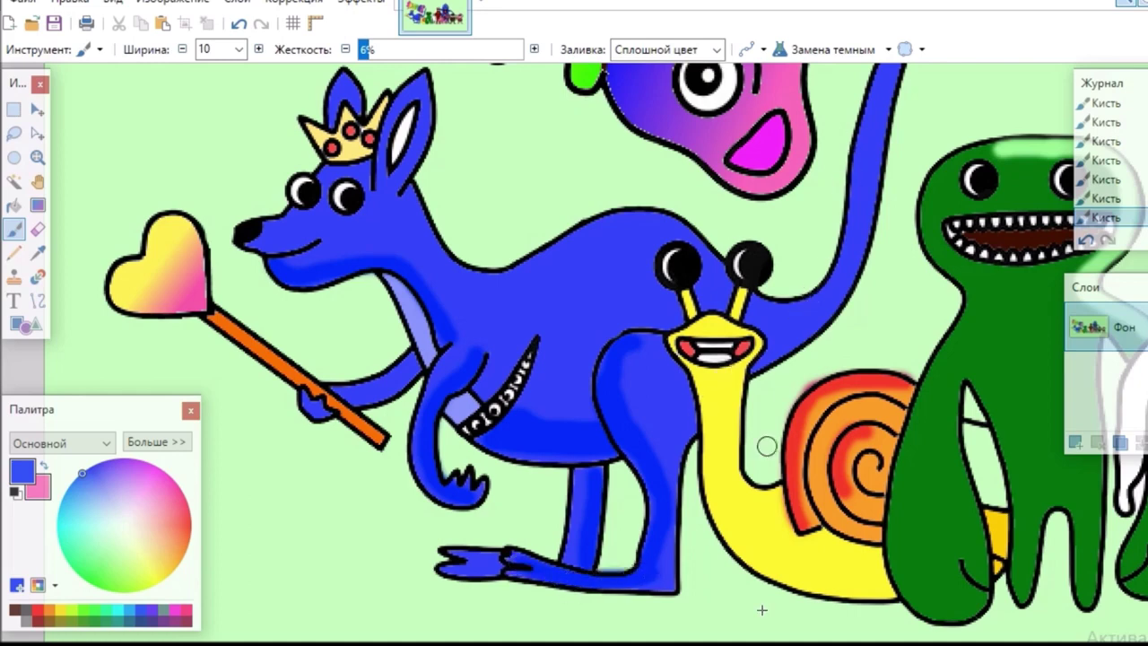
mouse_move(421, 82)
mouse_down()
mouse_move(398, 208)
mouse_move(468, 273)
mouse_move(672, 235)
mouse_move(709, 256)
mouse_up()
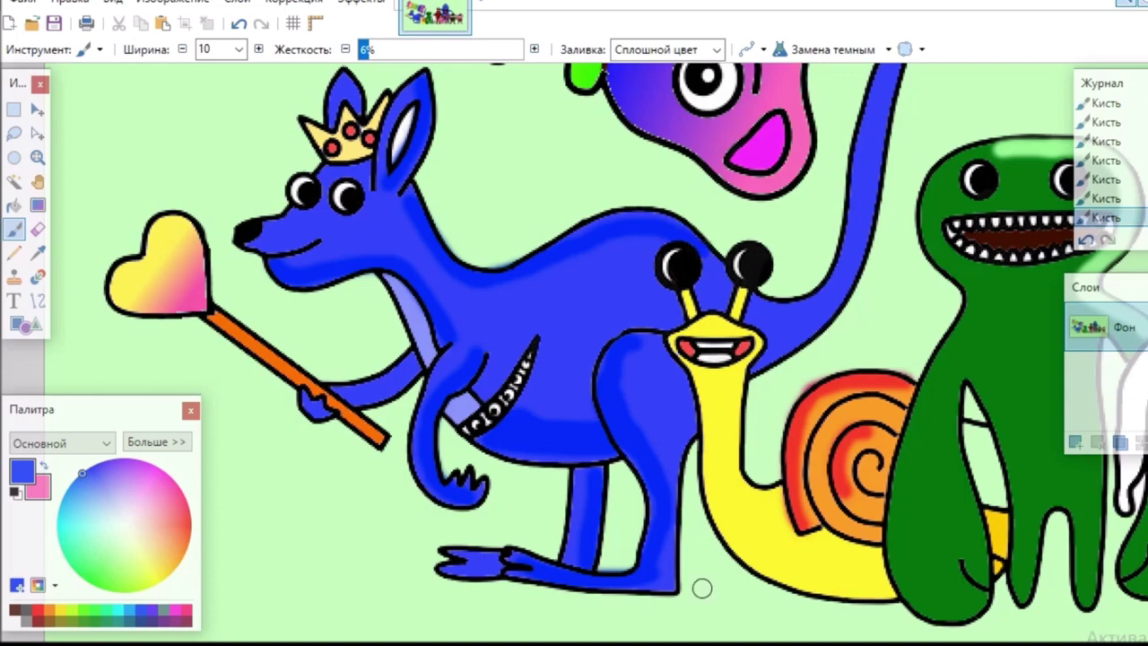
- Shade the kangaroo's long tail in the same blue and extend the shading on its head, neck and back
scroll(590, 423, right, 3)
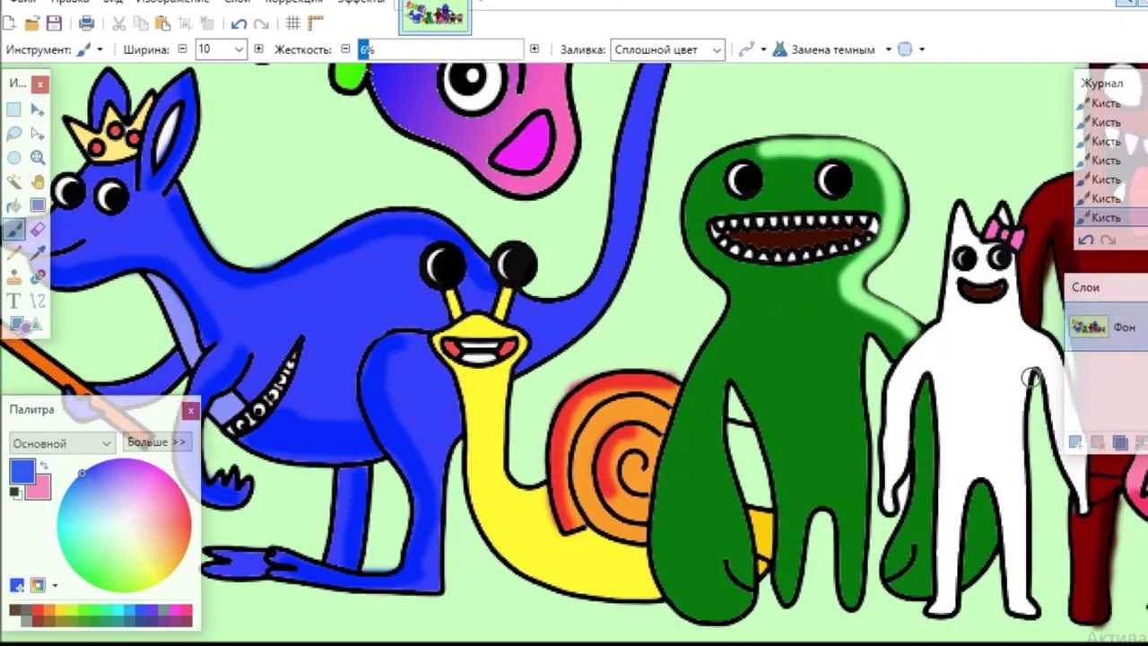
scroll(825, 184, up, 2)
mouse_move(679, 185)
mouse_down()
mouse_move(592, 462)
mouse_move(524, 476)
mouse_move(602, 438)
mouse_up()
scroll(602, 437, left, 5)
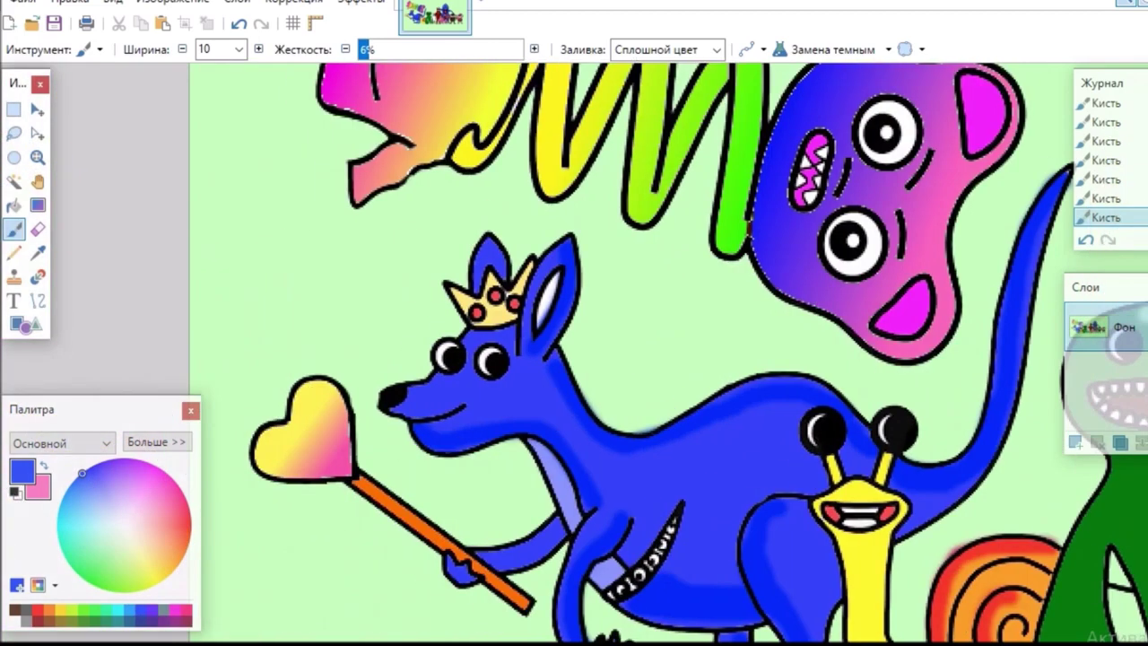
mouse_move(419, 397)
mouse_down()
mouse_move(551, 448)
mouse_move(589, 513)
mouse_up()
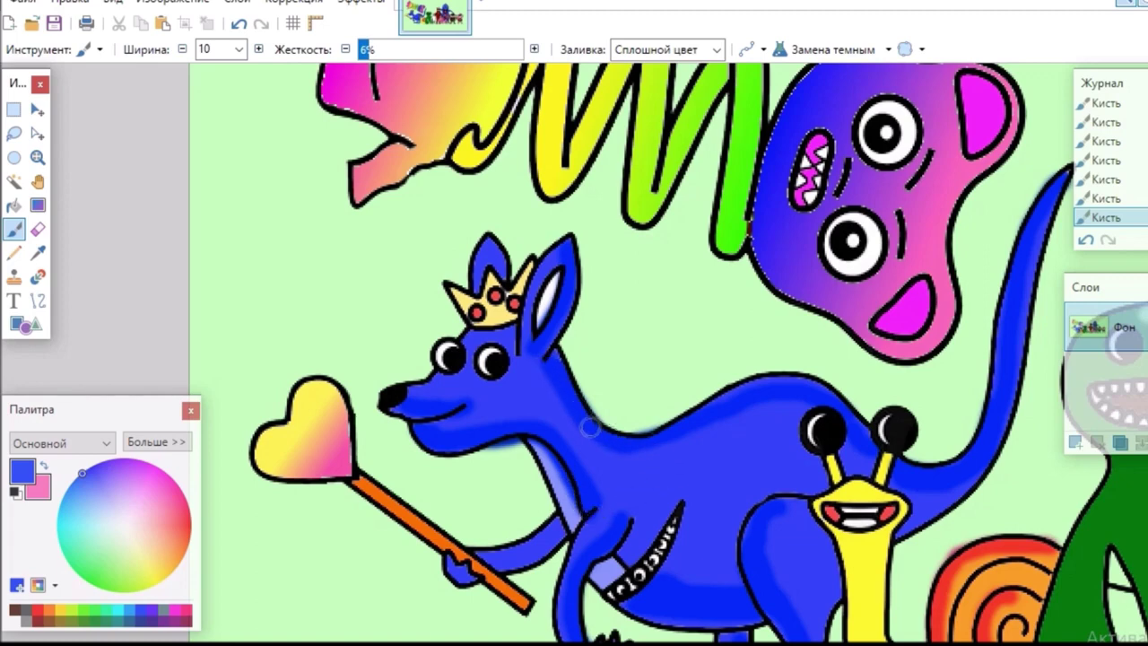
drag(669, 439, 789, 392)
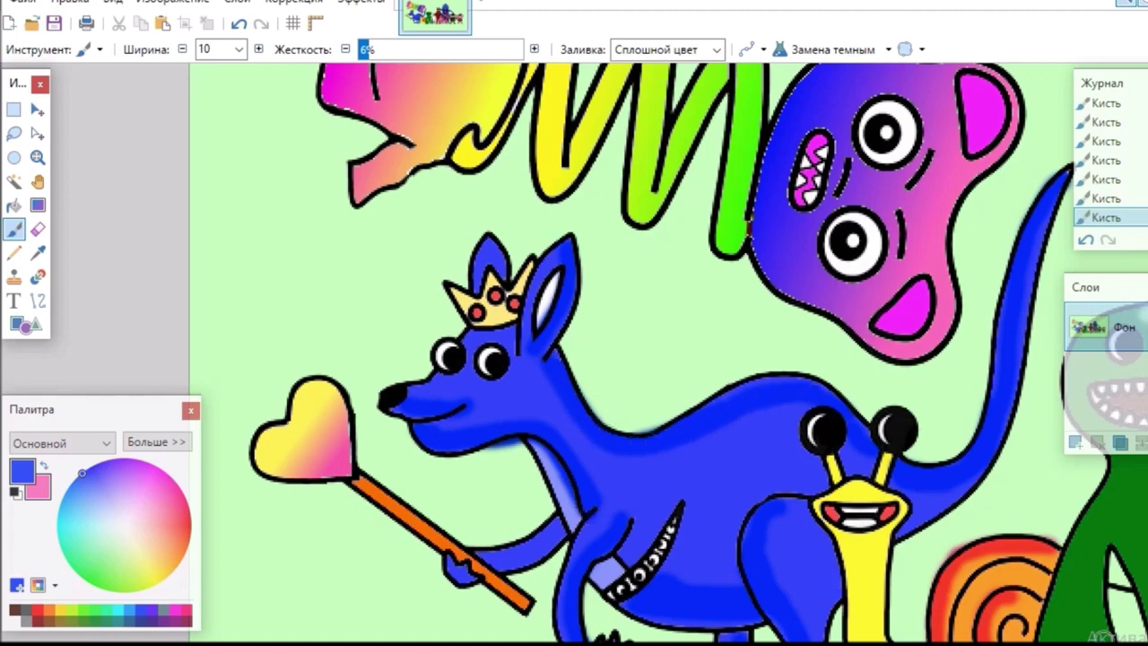
scroll(630, 451, down, 4)
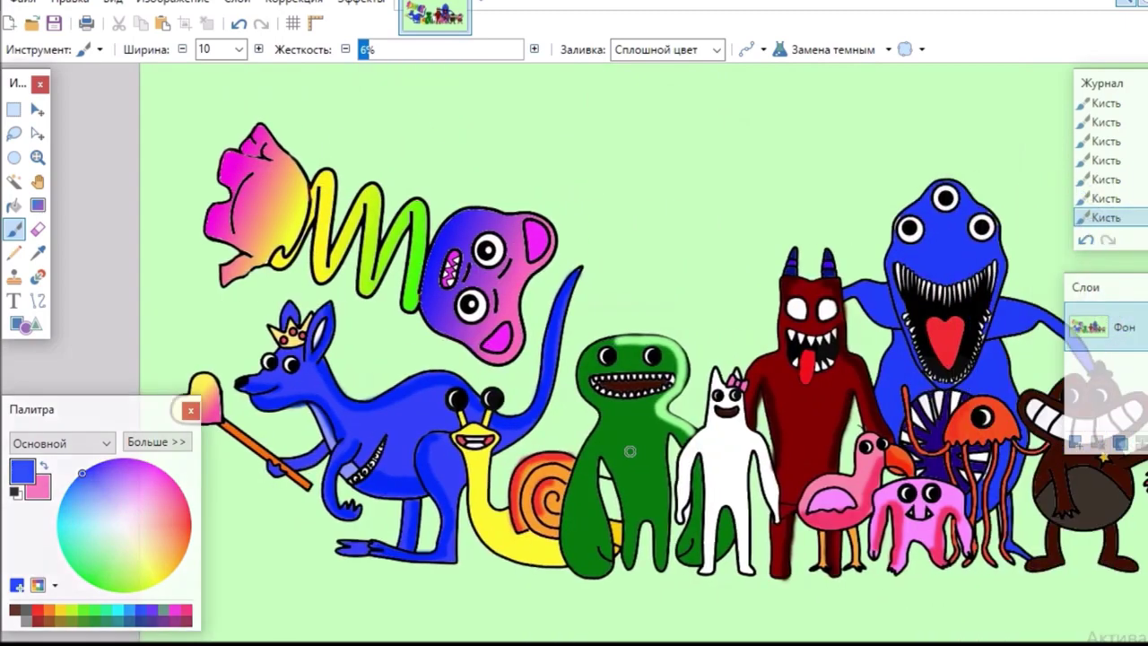
drag(630, 451, 416, 451)
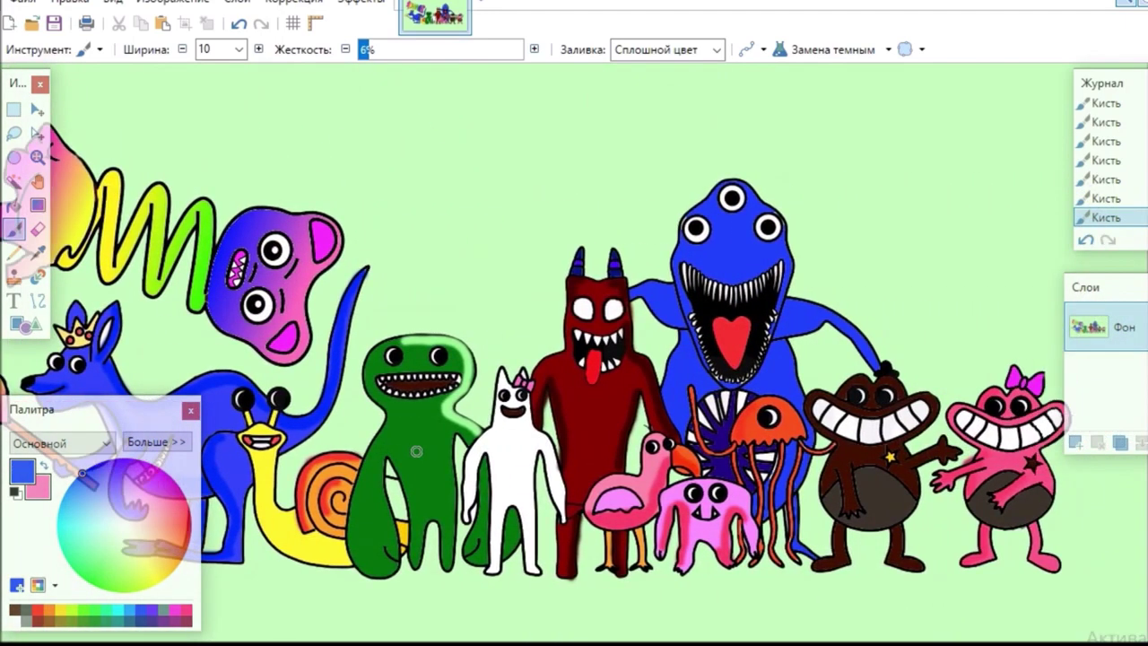
scroll(416, 451, down, 1)
scroll(416, 451, down, 3)
scroll(416, 451, left, 3)
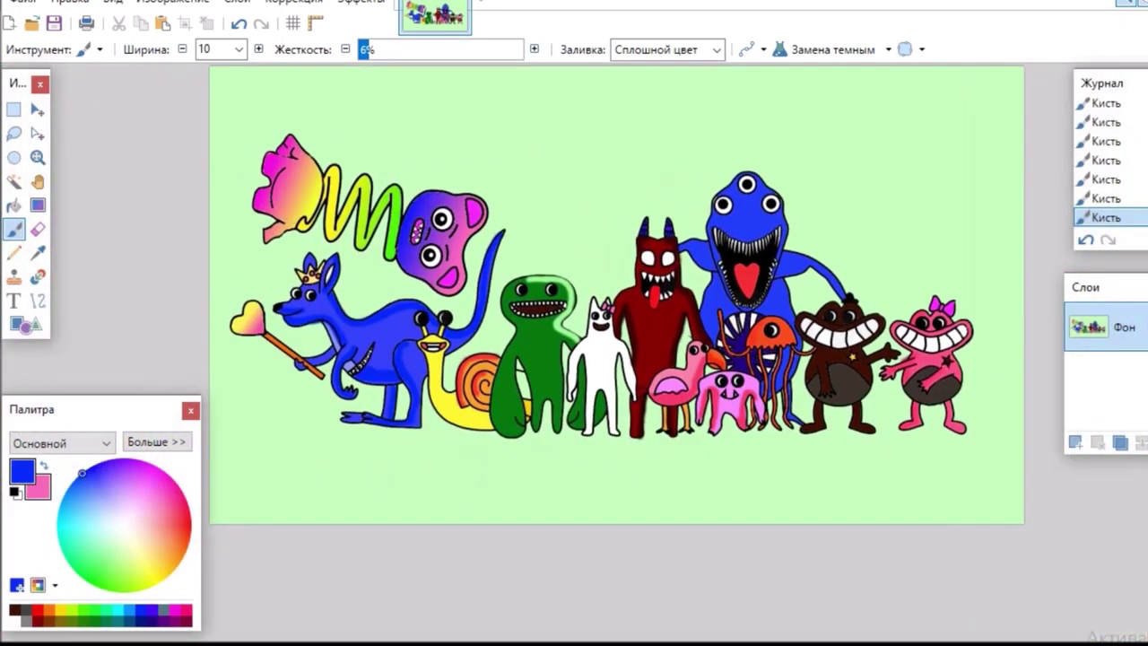